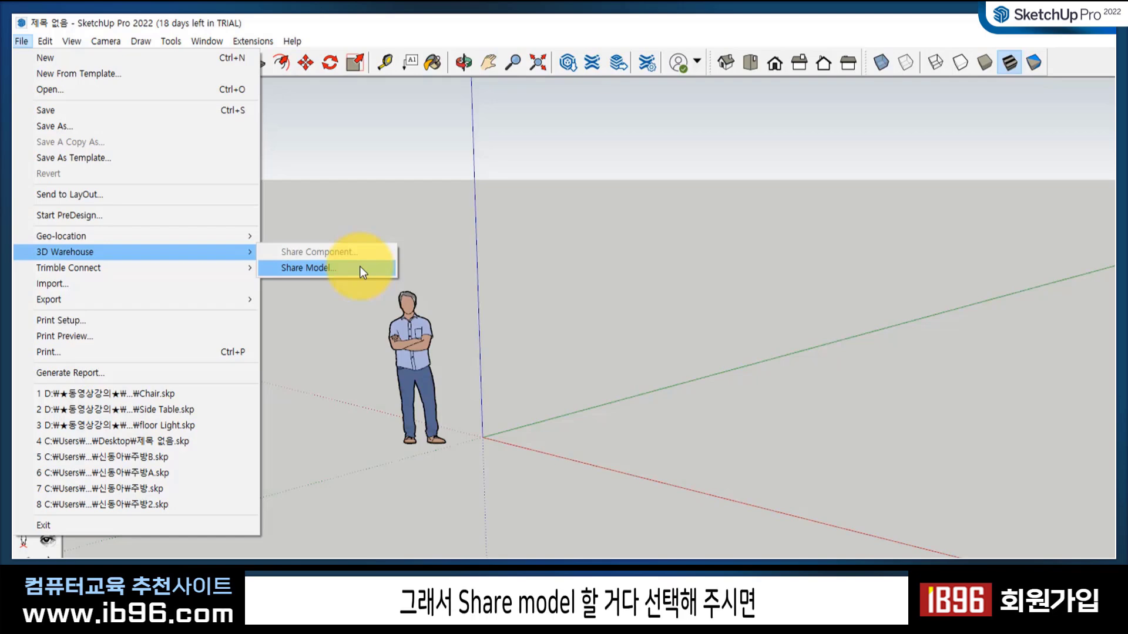
- Try to share the unsaved model to 3D Warehouse, declining the offer to save it
click(359, 268)
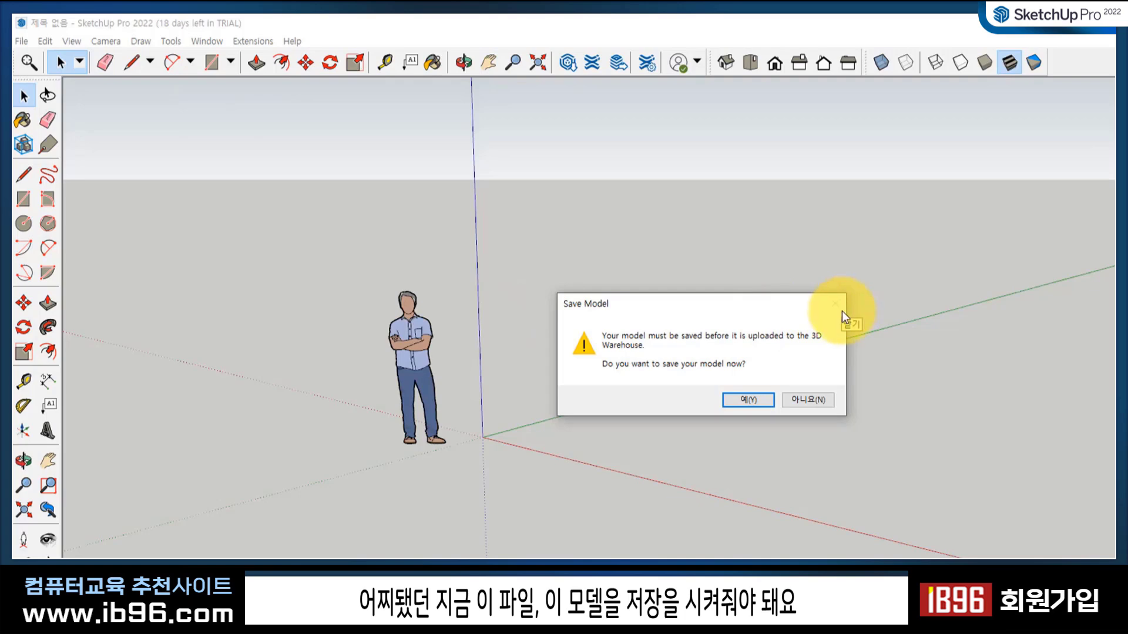
click(813, 400)
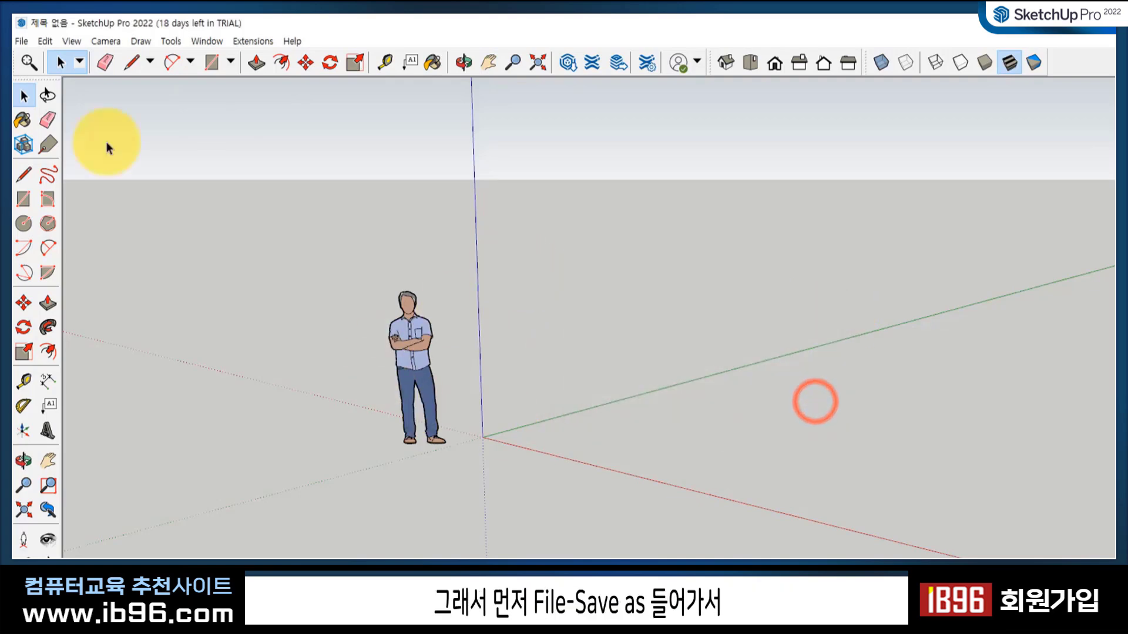
- Start saving the model under a new name and browse to the 76.SketchUp2022 folder inside ★동영상강의★ on drive D
click(22, 42)
click(65, 125)
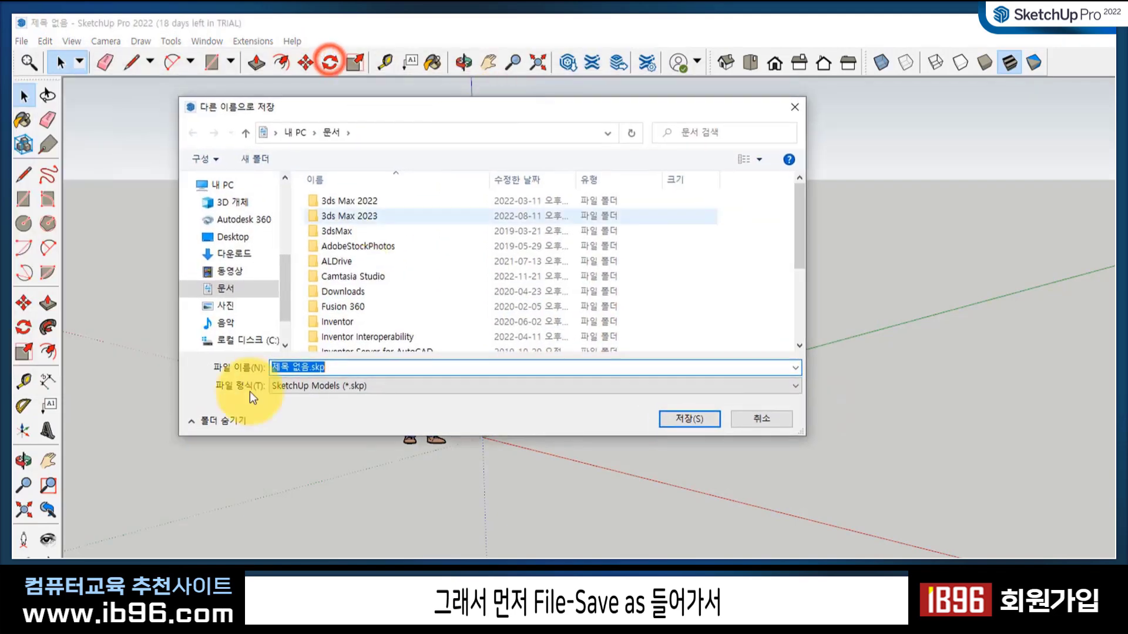
scroll(241, 285, down, 2)
click(253, 301)
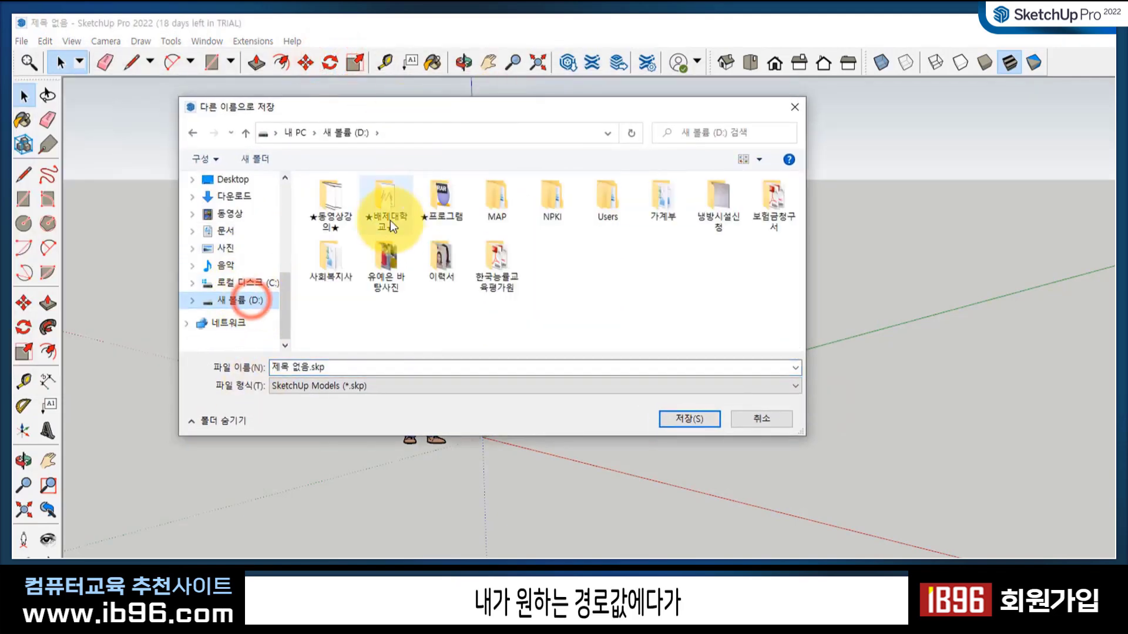
double_click(337, 194)
scroll(475, 281, down, 12)
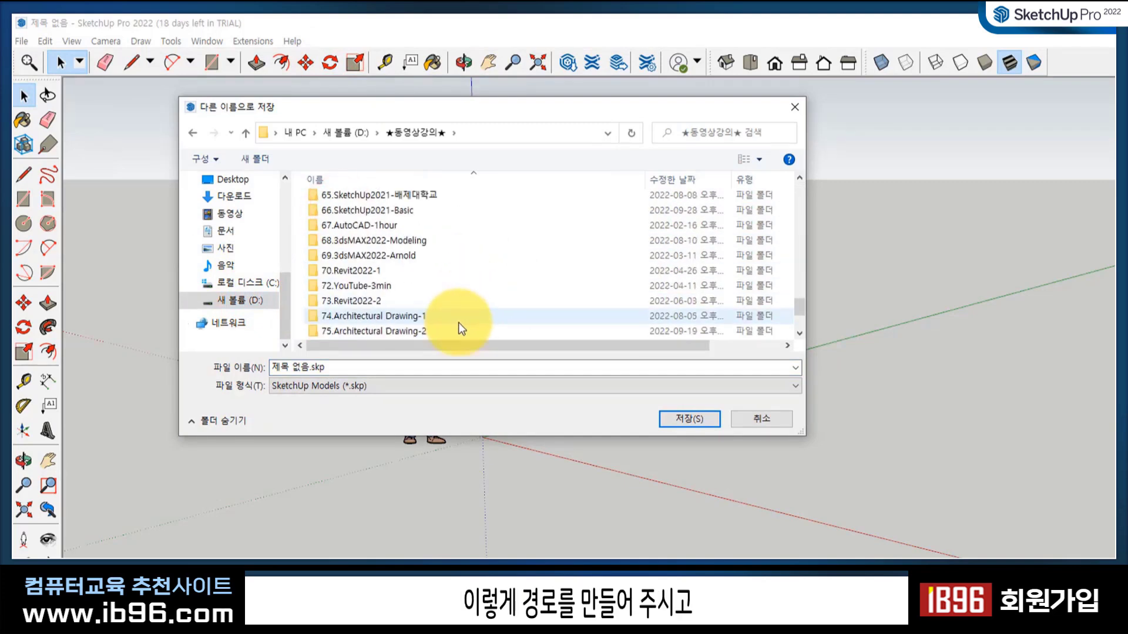
click(370, 258)
double_click(370, 258)
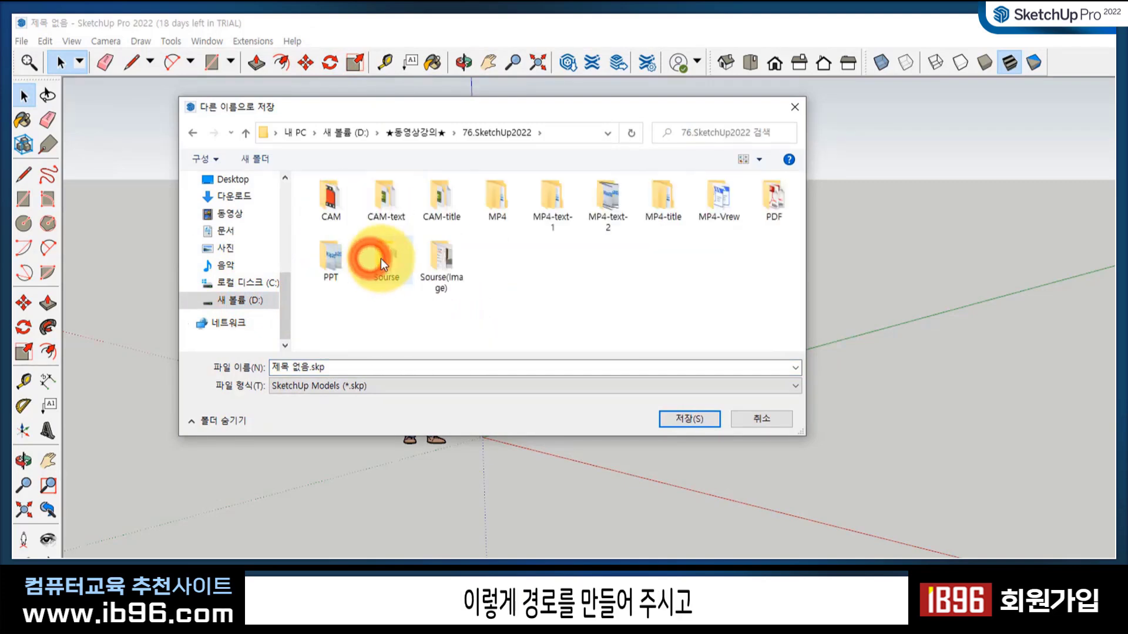
- Name the file test and save it as a SketchUp model in the current folder
click(300, 368)
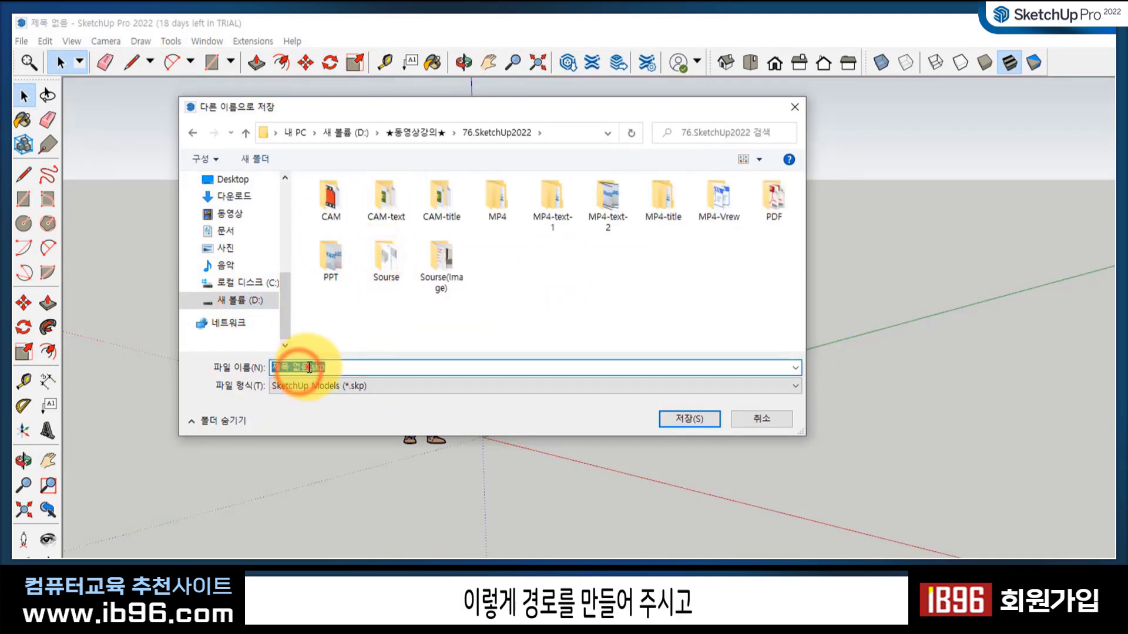
drag(310, 368, 184, 360)
text(test)
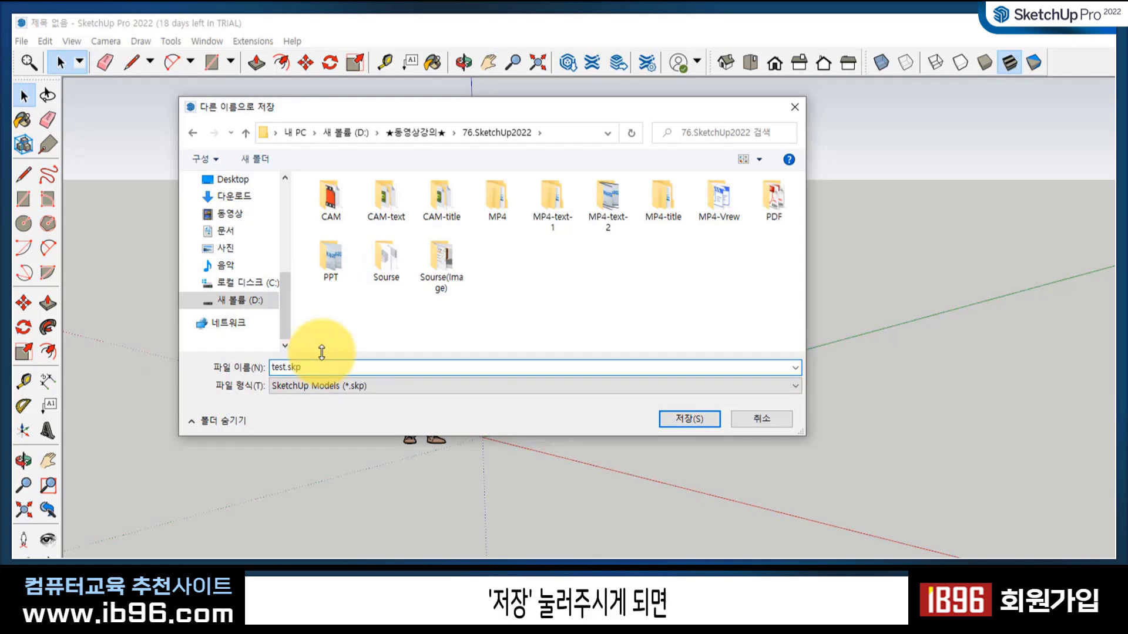
key(Return)
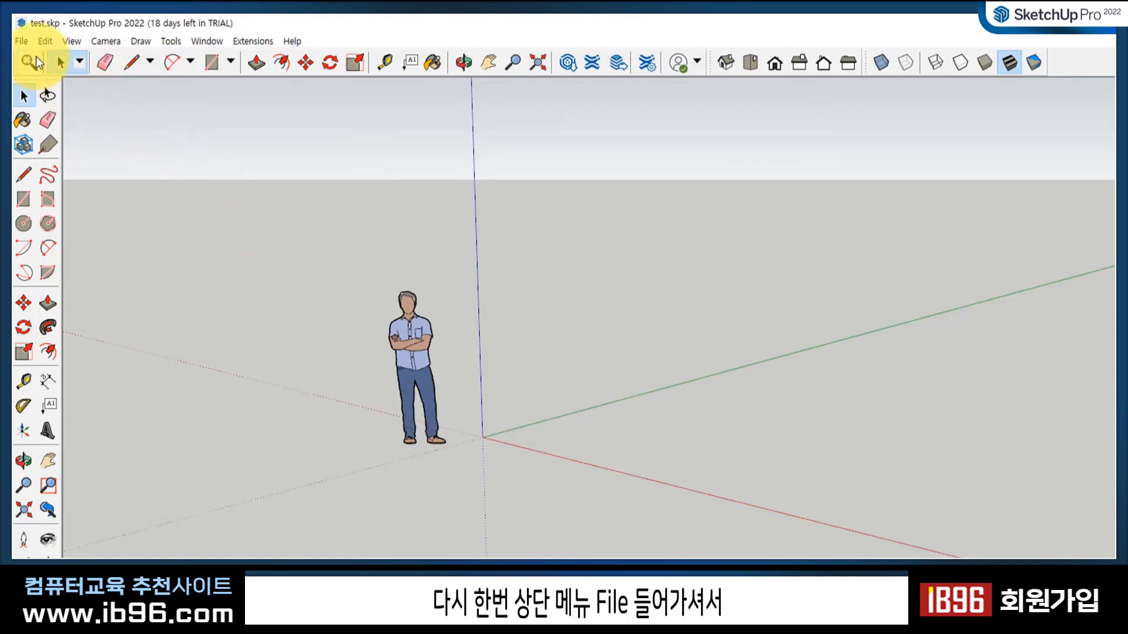
- Start sharing the saved model to 3D Warehouse and look over the fields of the model details form
click(27, 43)
mouse_move(115, 254)
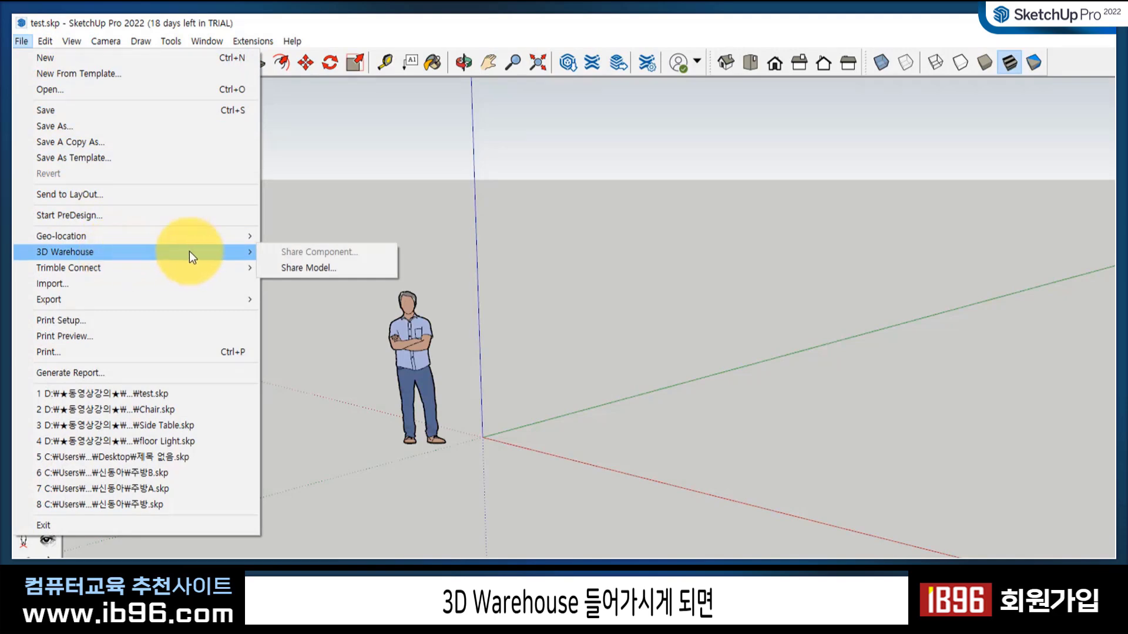
click(362, 267)
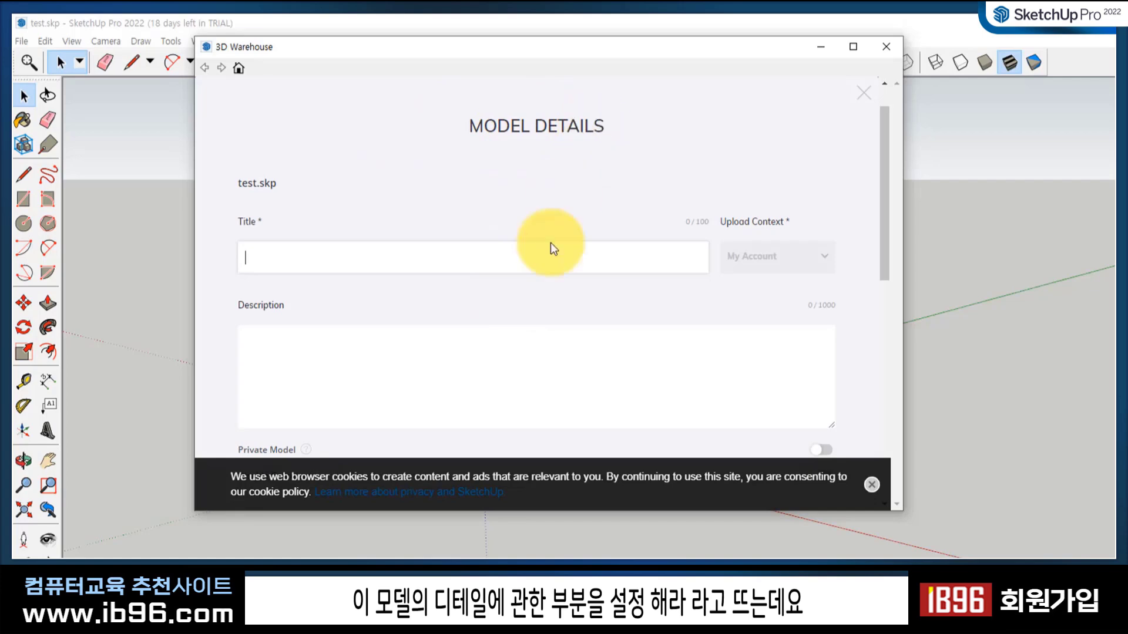
scroll(527, 312, down, 1)
scroll(527, 309, down, 5)
scroll(521, 305, up, 6)
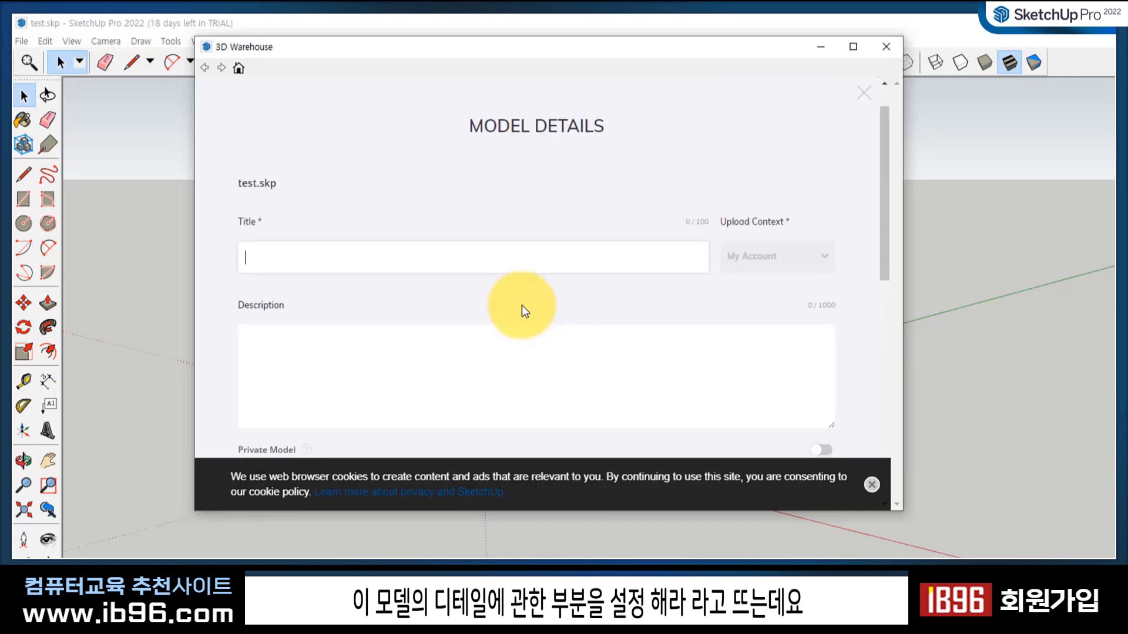
- Close the model details form and the cookie notice, and accept the 3D Warehouse terms of use
click(863, 136)
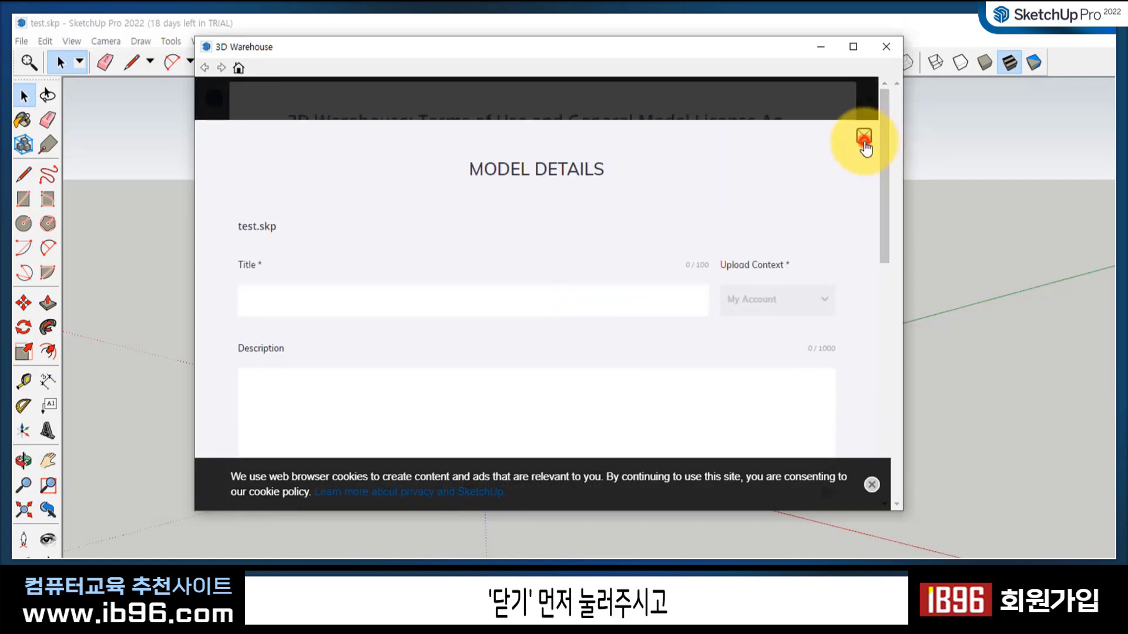
scroll(826, 368, down, 3)
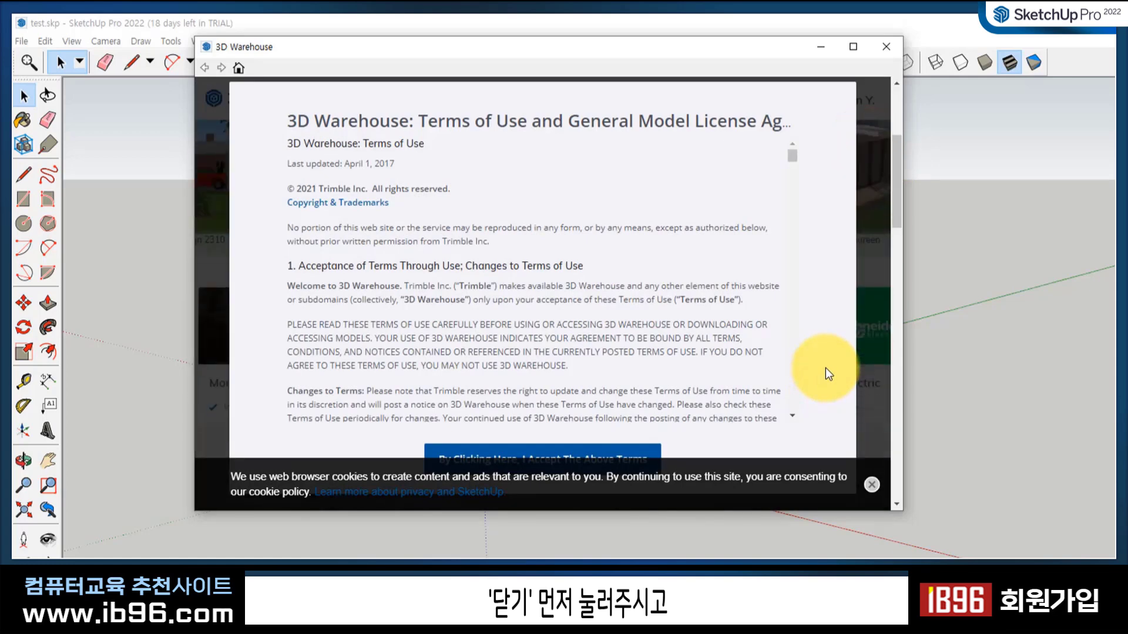
click(871, 486)
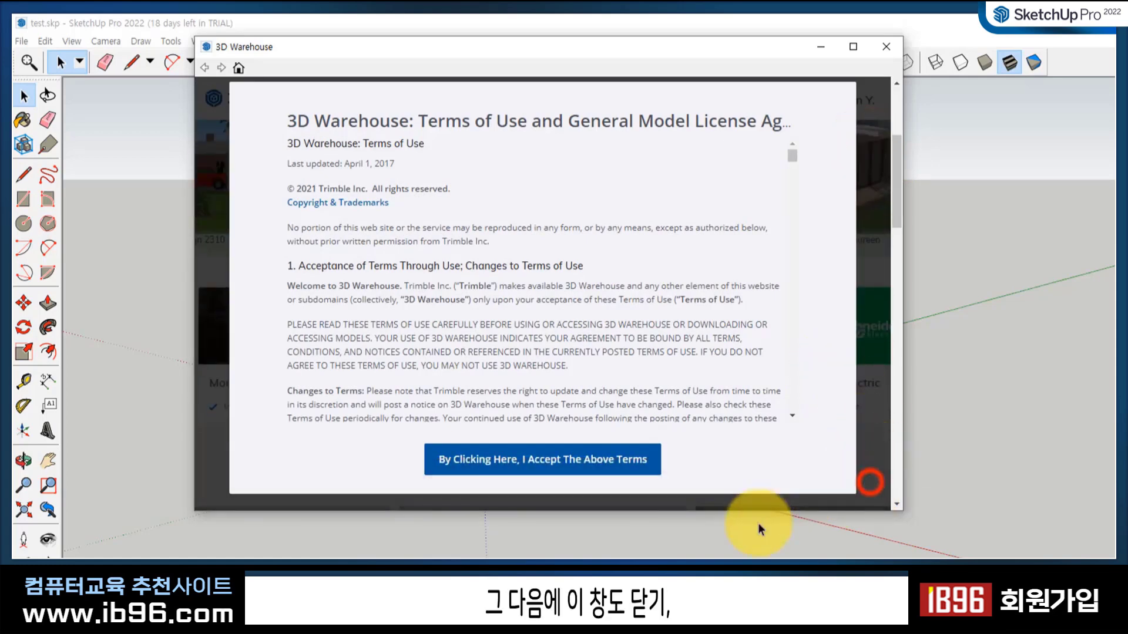
click(543, 469)
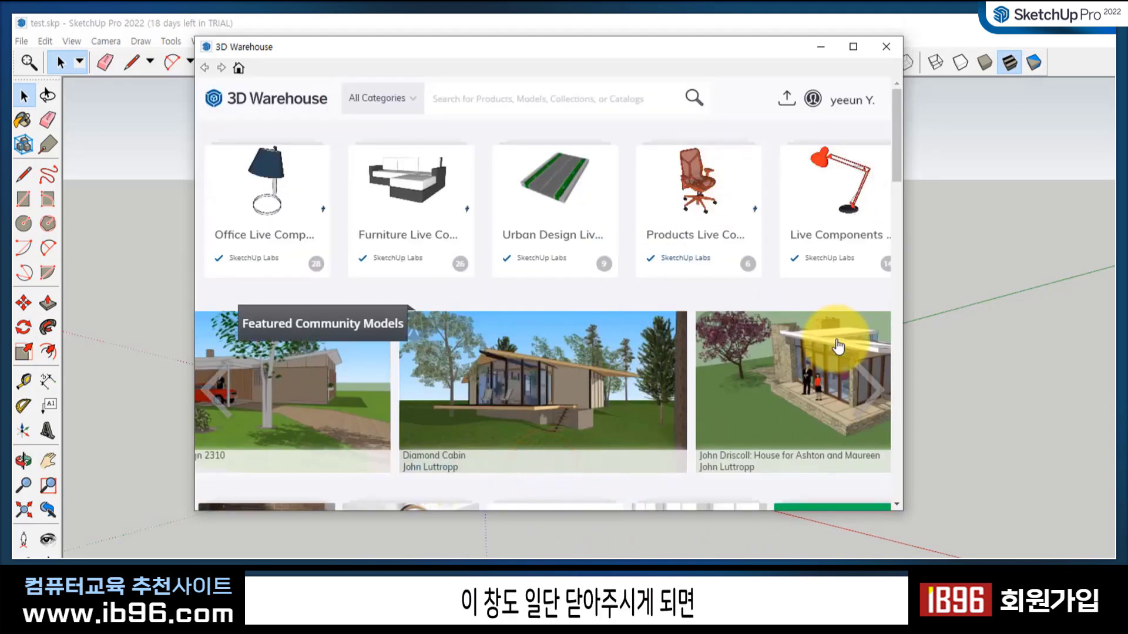
- Look through the 3D Warehouse home page for the kinds of collections, community models and brand catalogs being shared
mouse_move(625, 50)
mouse_down()
mouse_move(677, 138)
mouse_move(629, 100)
mouse_up()
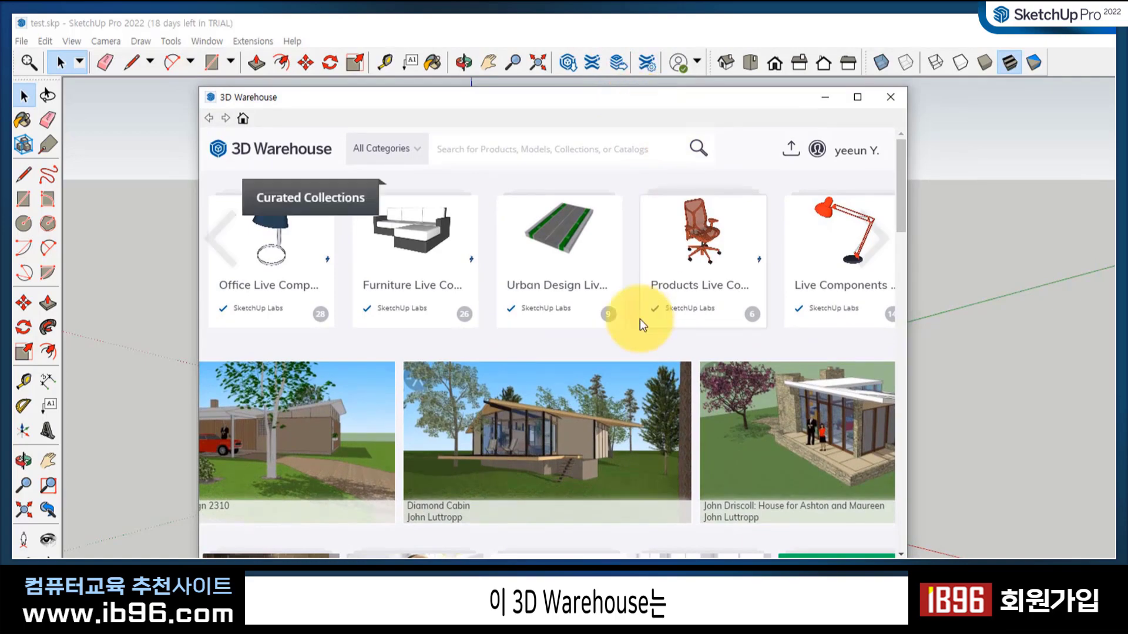
scroll(658, 326, down, 5)
scroll(661, 335, down, 5)
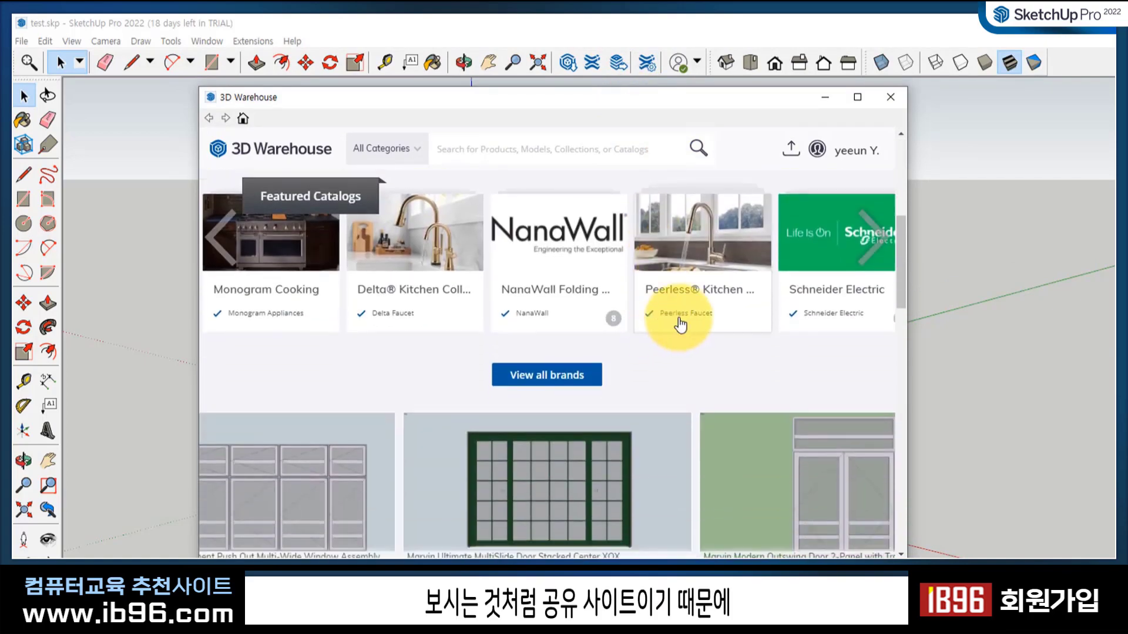
scroll(706, 321, down, 10)
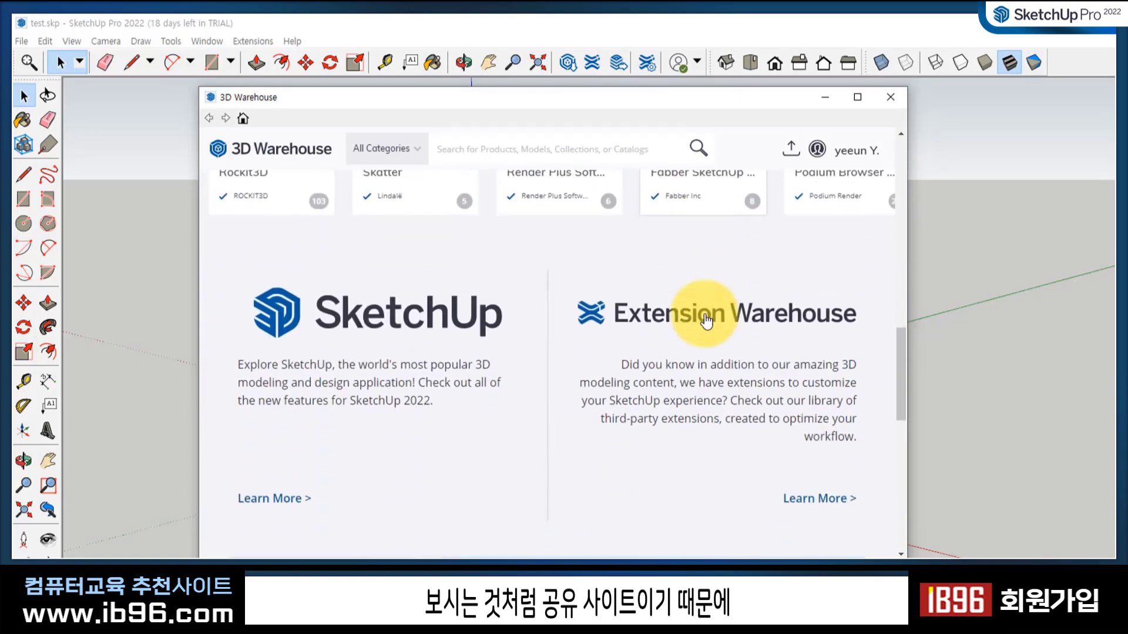
scroll(707, 322, down, 2)
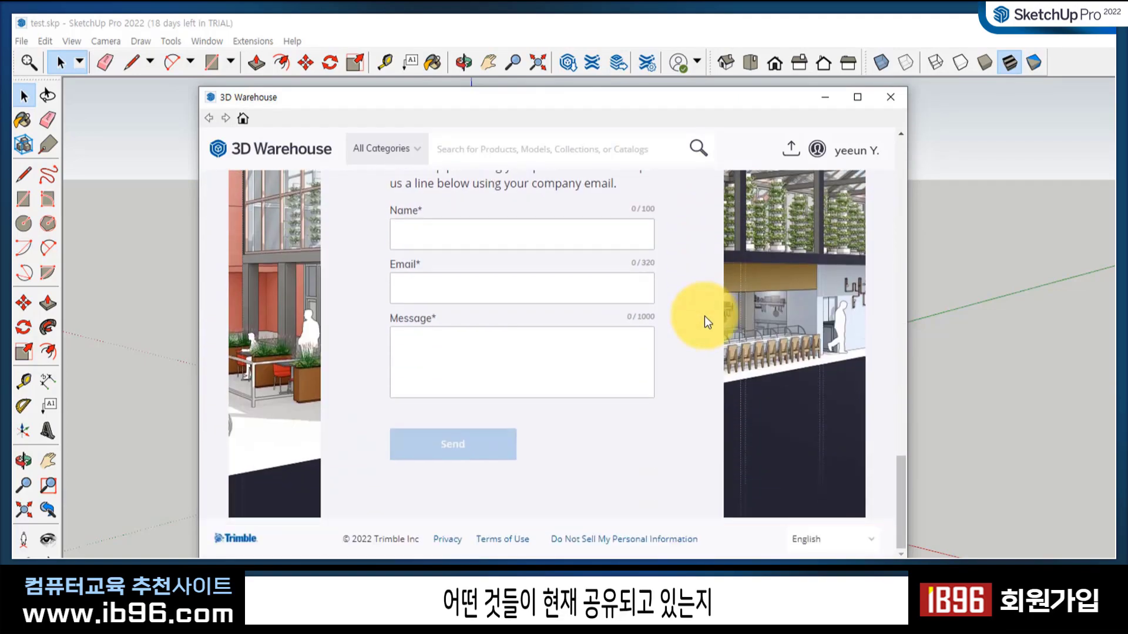
scroll(704, 322, up, 10)
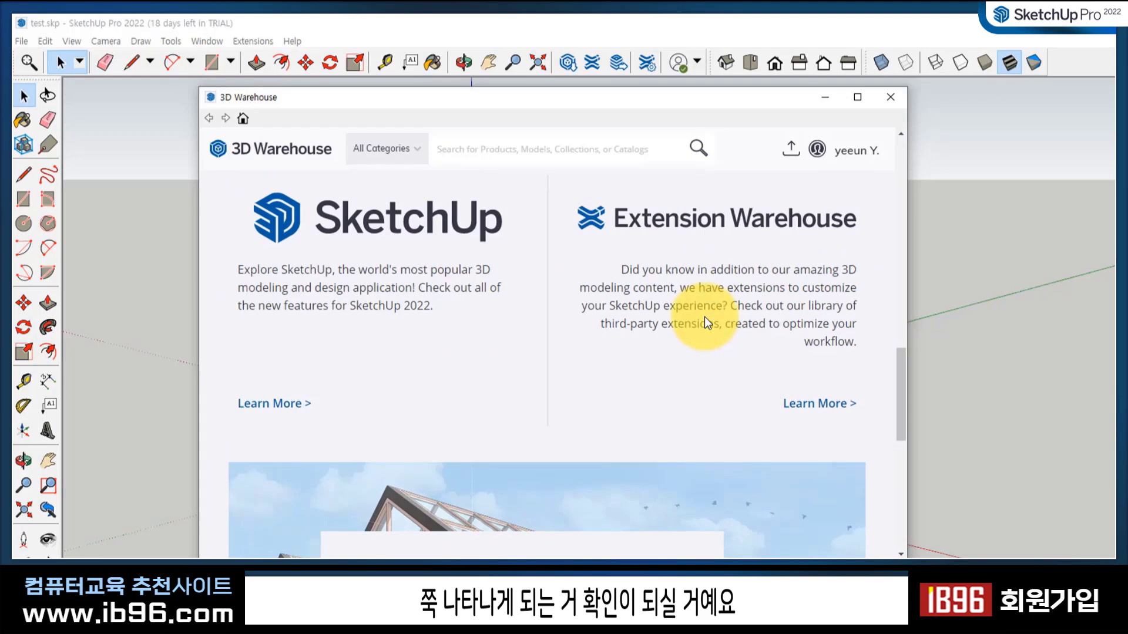
scroll(704, 317, up, 8)
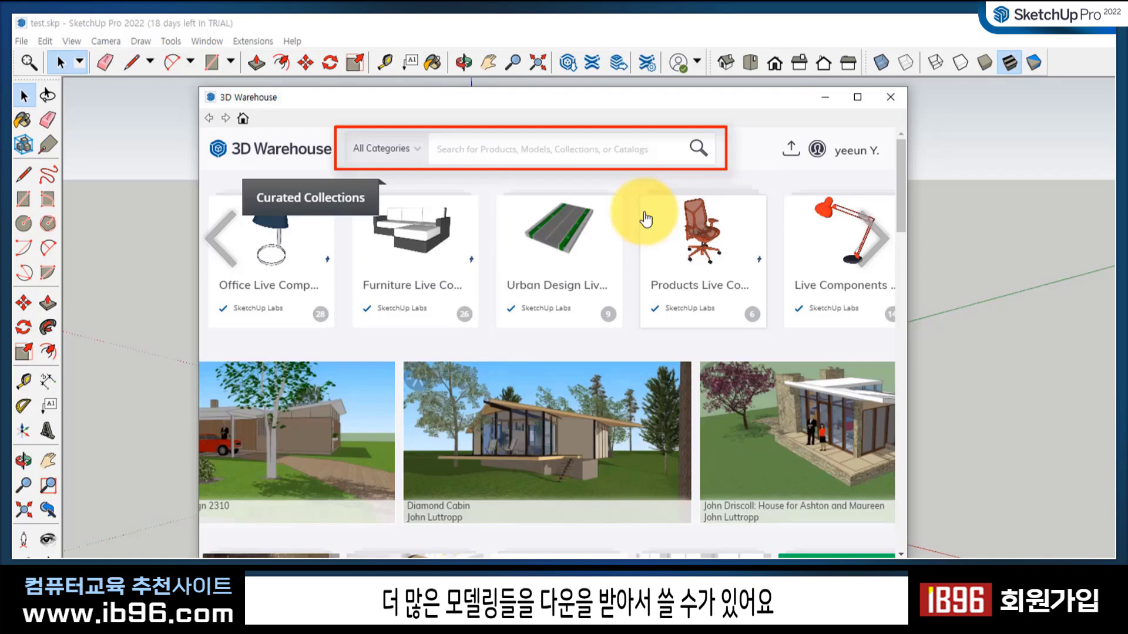
- Search all 3D Warehouse categories for "chair"
text(c)
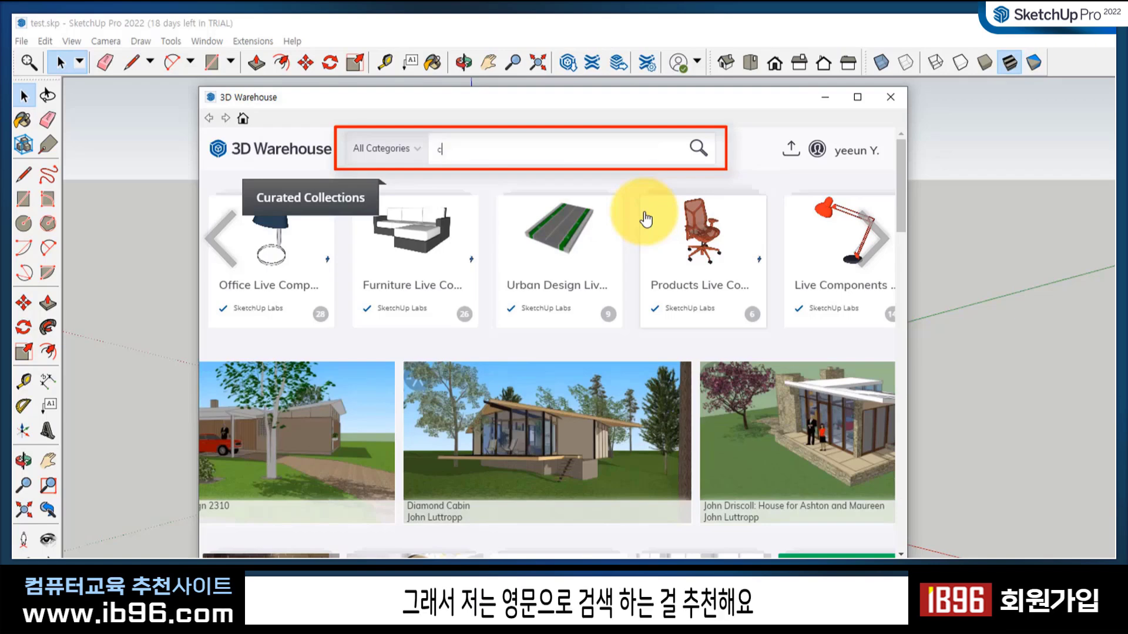
text(ha)
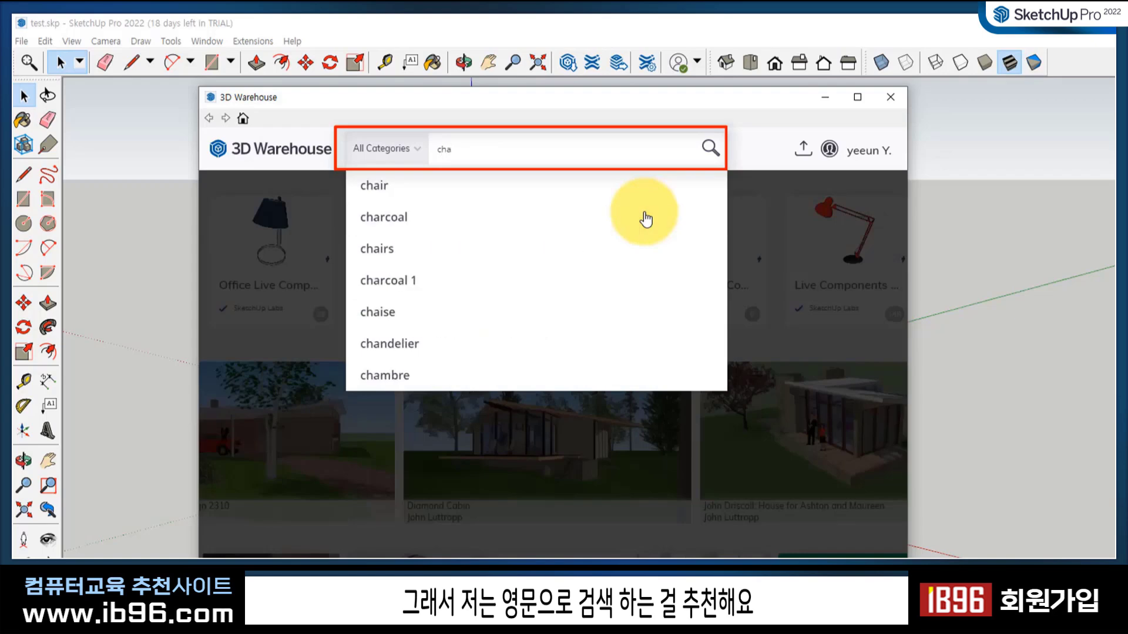
text(ir)
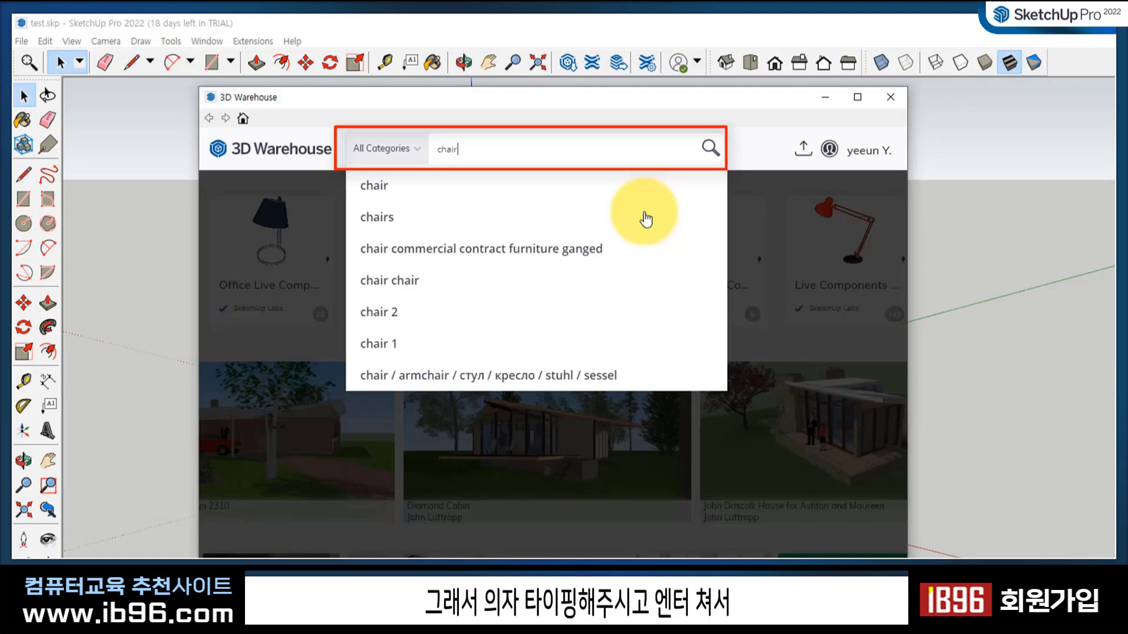
key(Return)
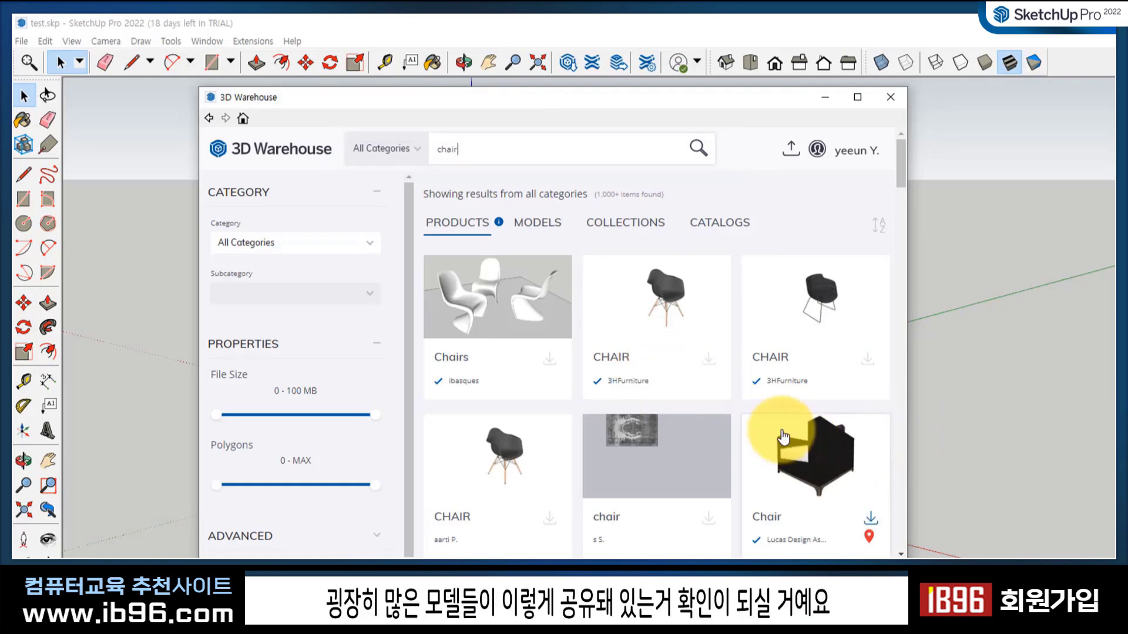
- Look through the chair search results for a suitable design
scroll(766, 370, down, 10)
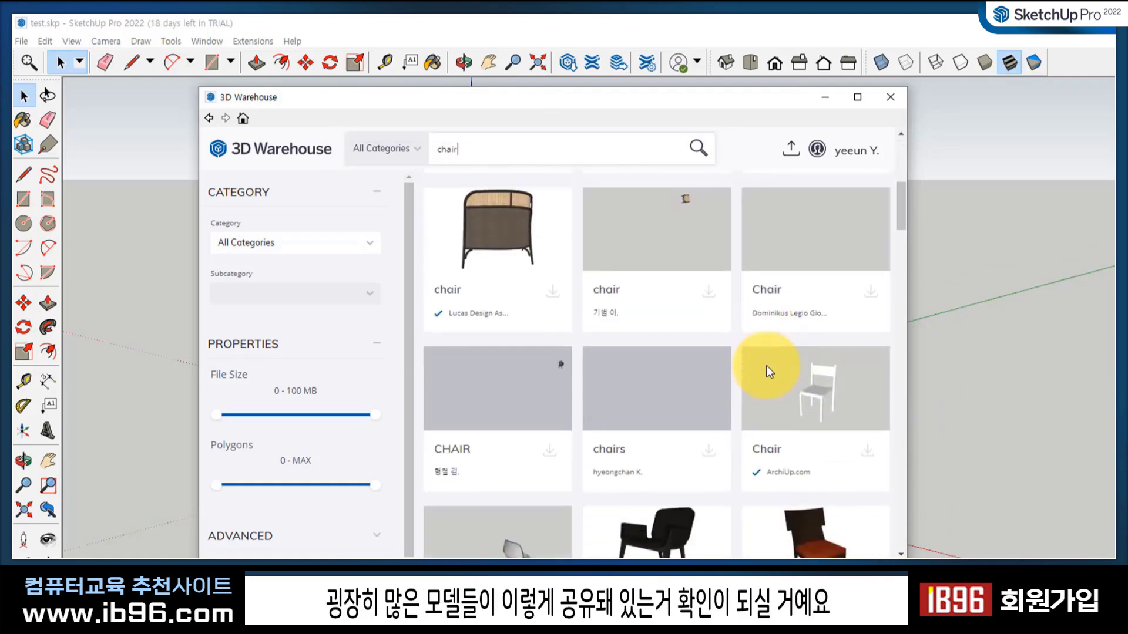
scroll(767, 370, down, 8)
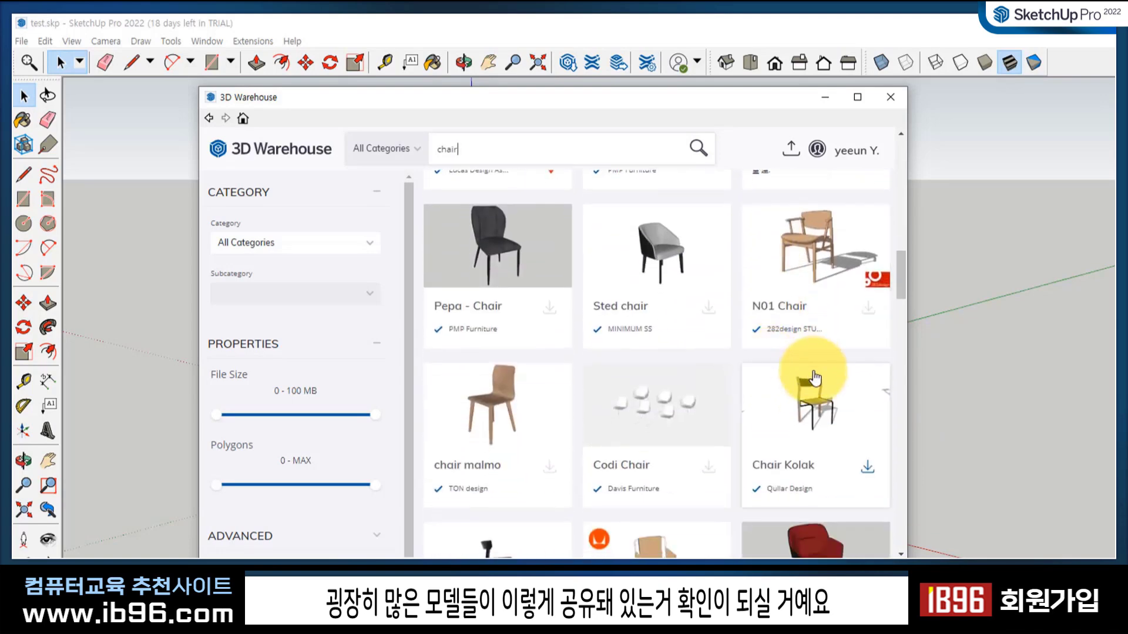
scroll(718, 381, down, 9)
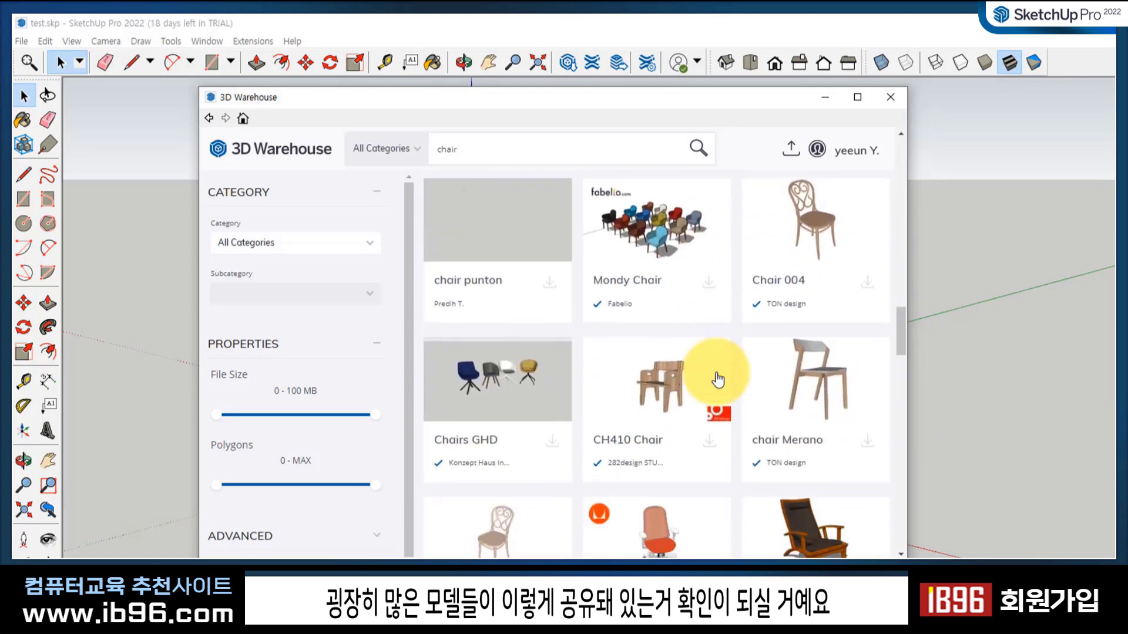
scroll(716, 372, down, 1)
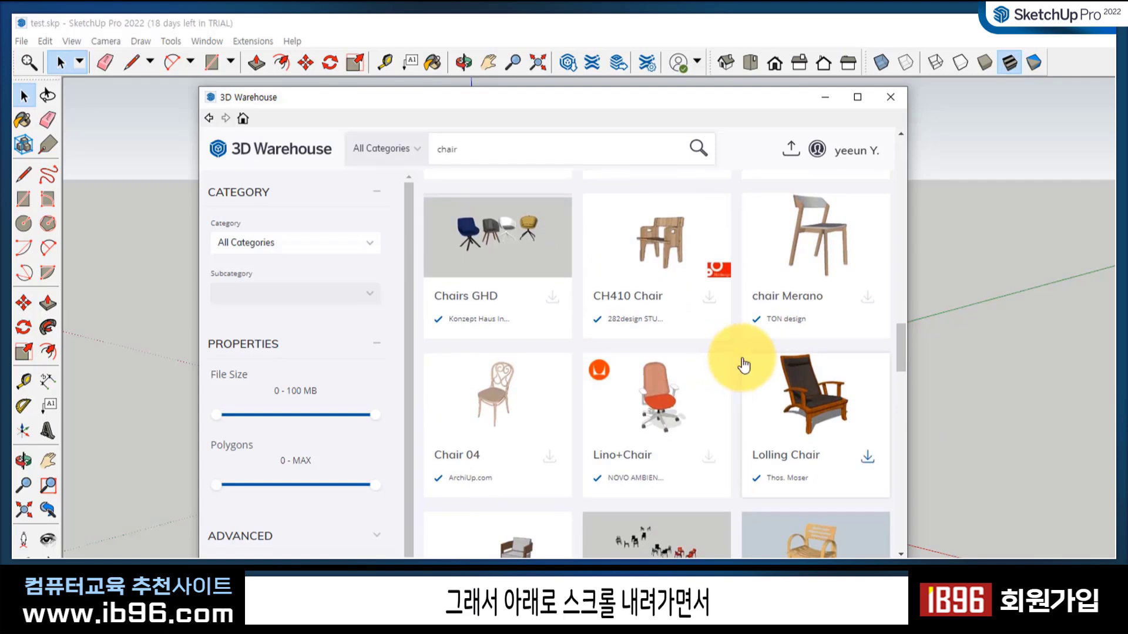
scroll(745, 366, down, 5)
scroll(745, 365, down, 5)
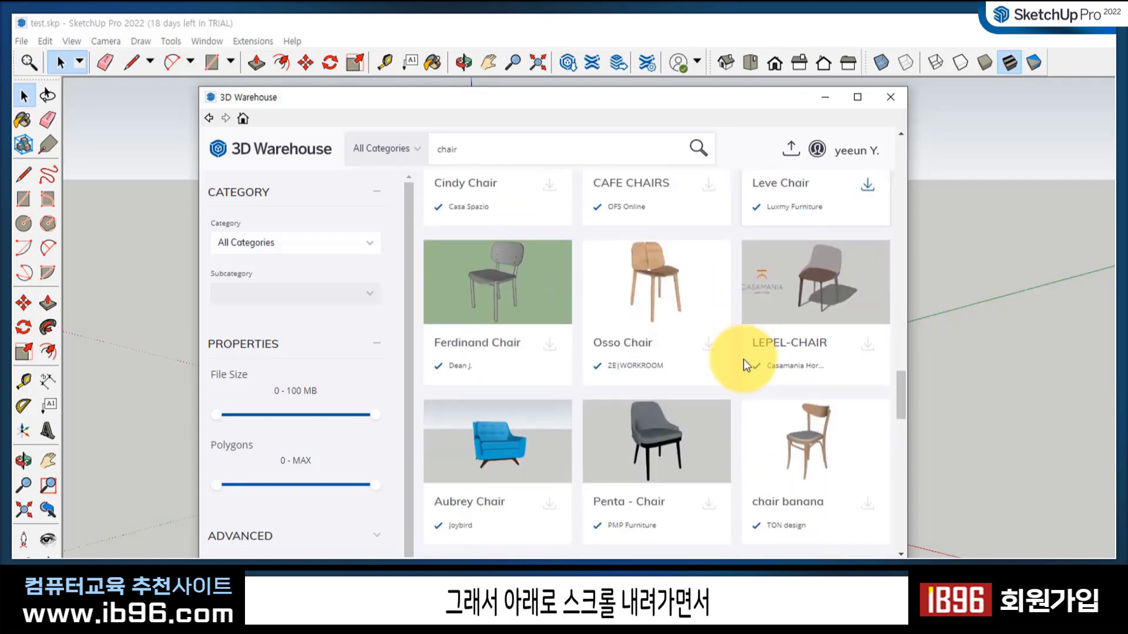
scroll(739, 369, down, 3)
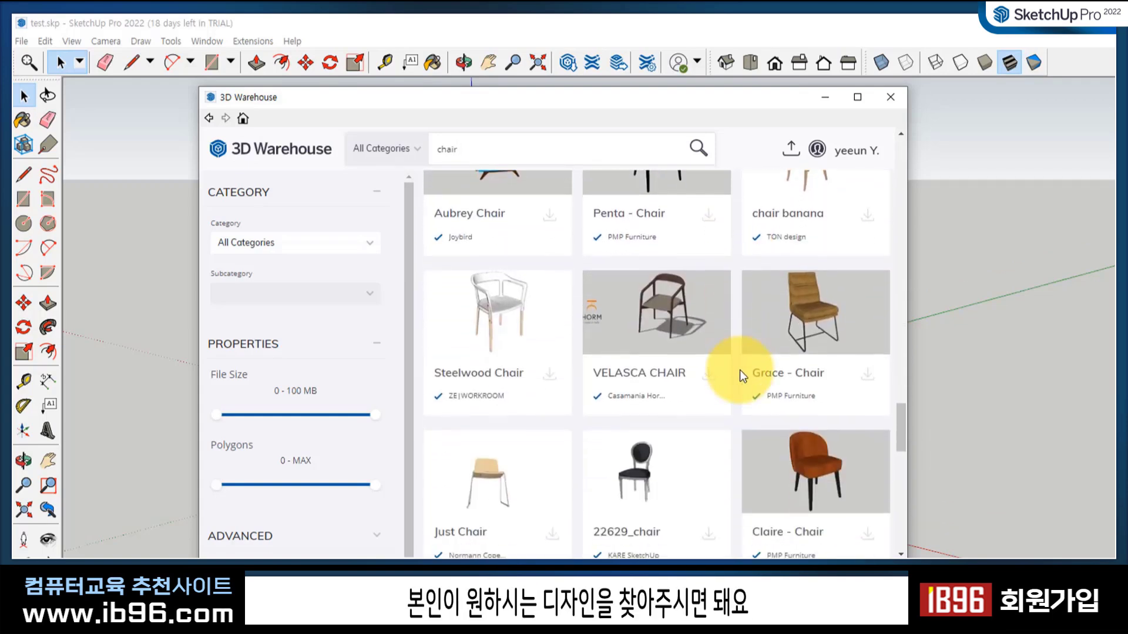
scroll(742, 375, down, 2)
scroll(745, 386, down, 1)
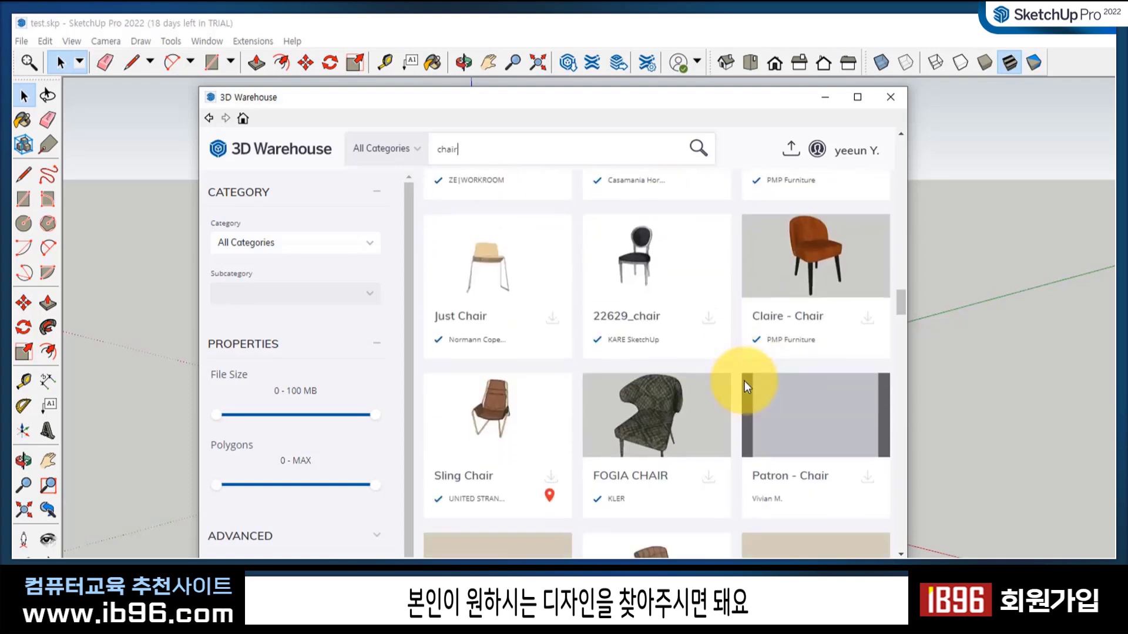
scroll(749, 383, down, 1)
scroll(750, 379, up, 5)
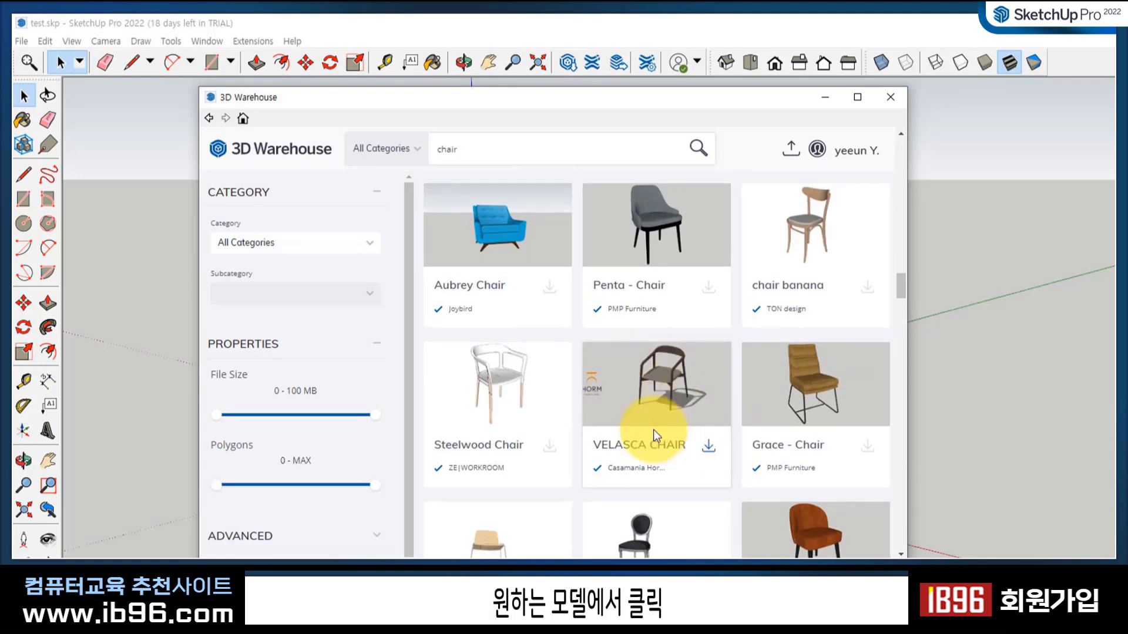
- Load the VELASCA CHAIR directly into the SketchUp model and place it near the origin, beside the standing figure
click(710, 451)
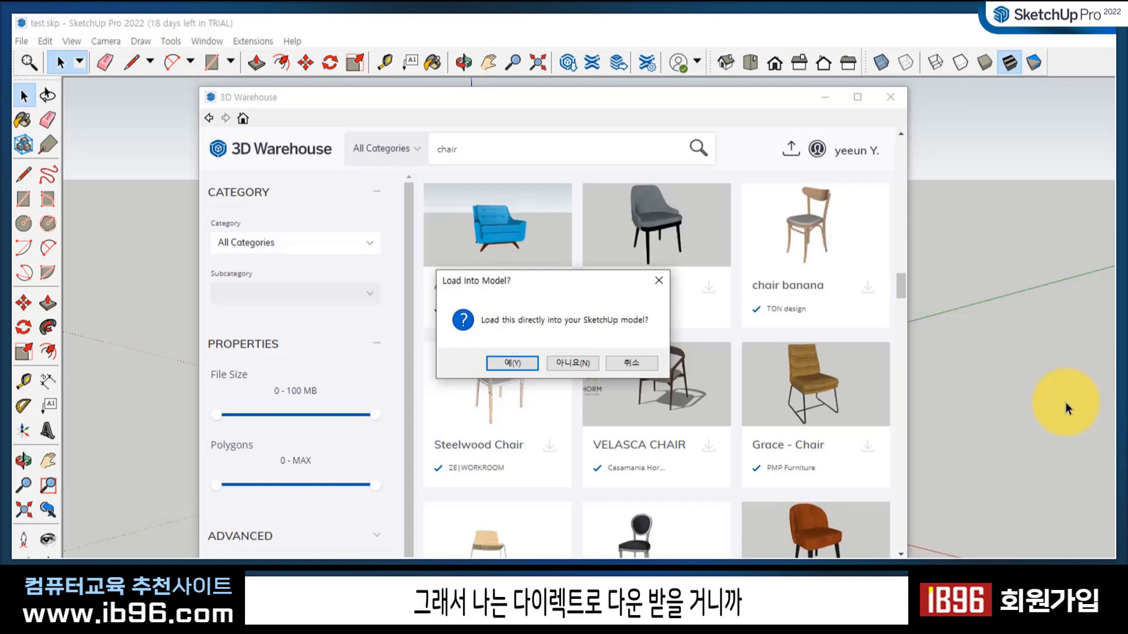
click(512, 363)
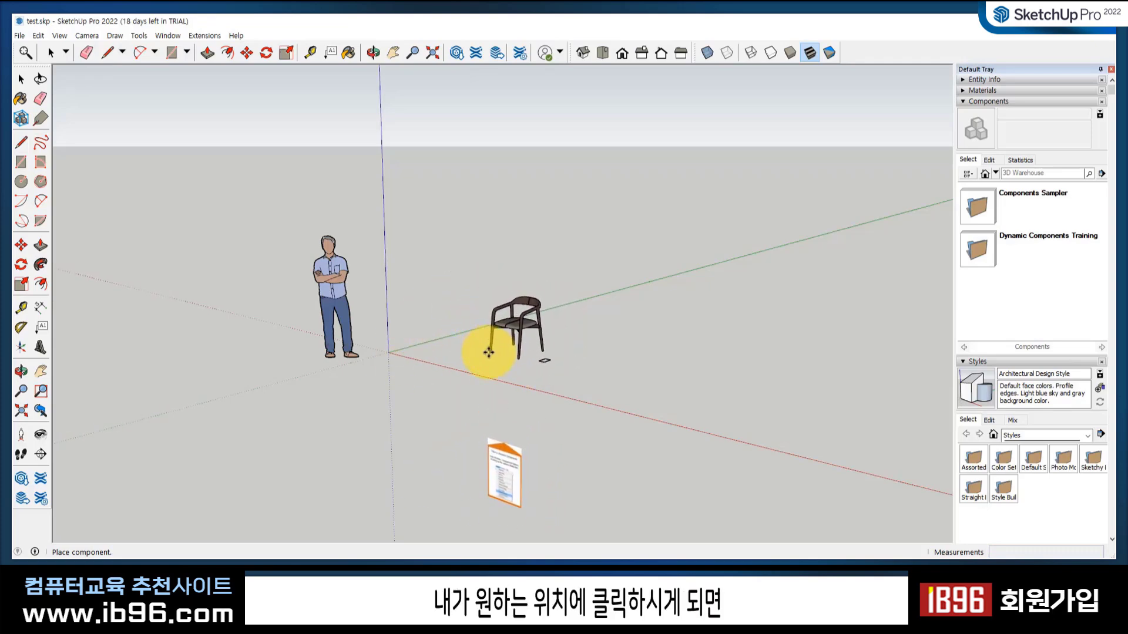
click(488, 352)
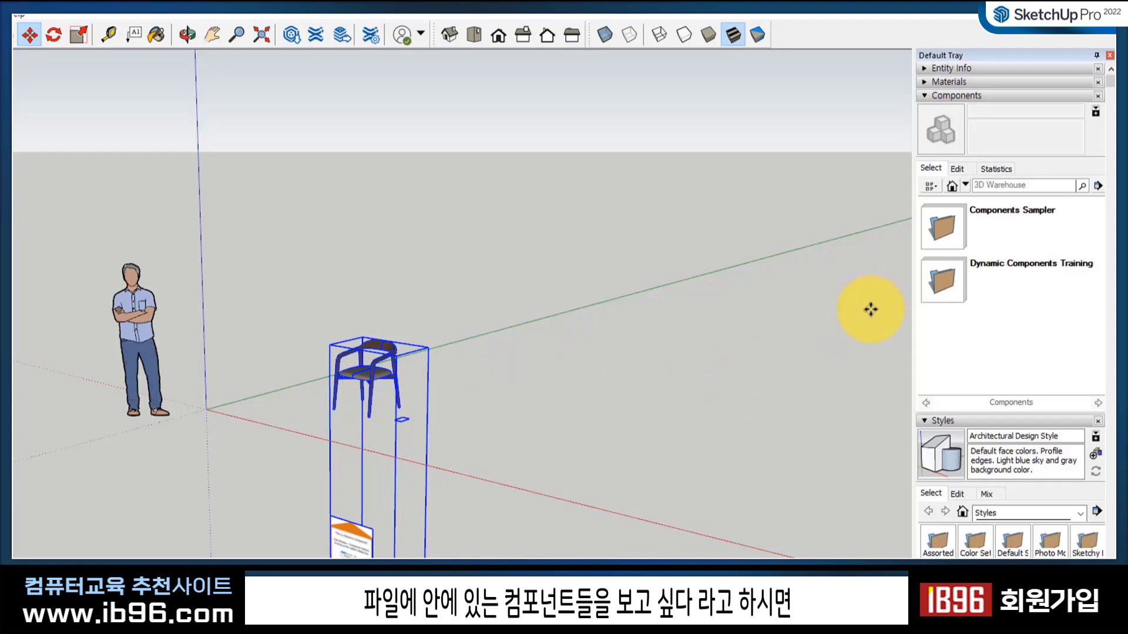
- Show the In Model collection of components used in the current file
click(952, 187)
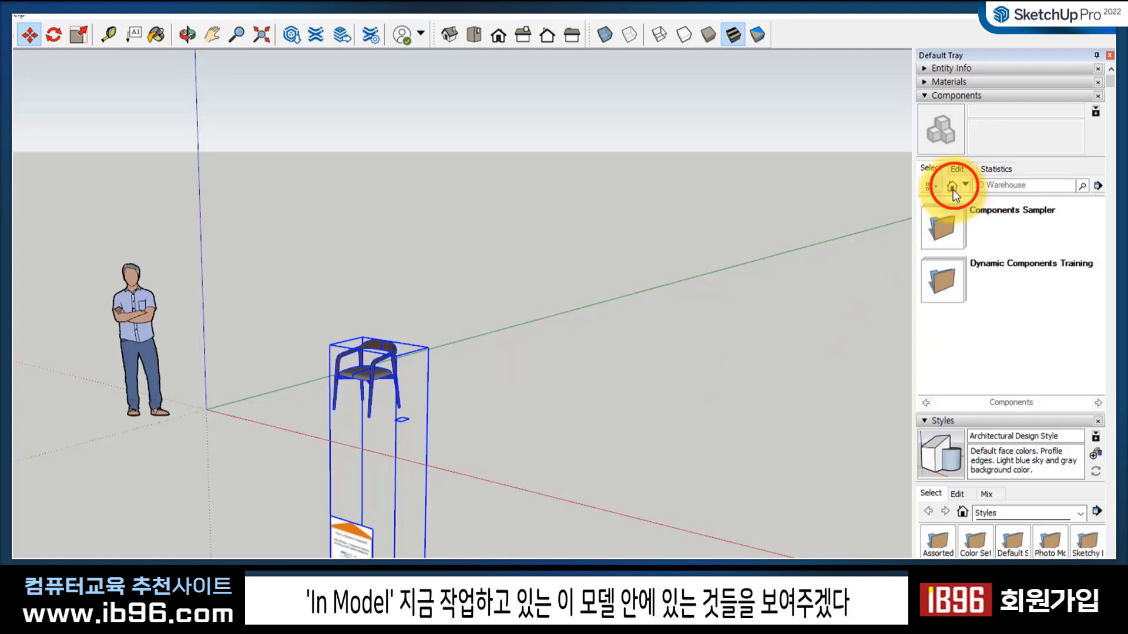
click(952, 187)
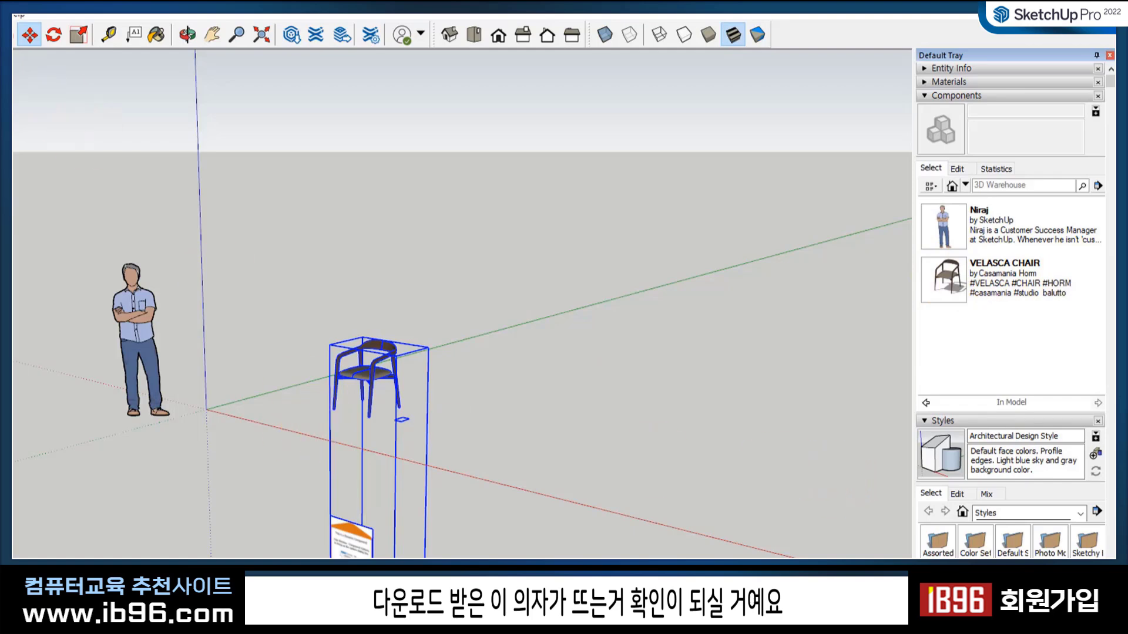
- Select the placed chair and examine its bounding box and the orange dynamic component sign below it
click(456, 261)
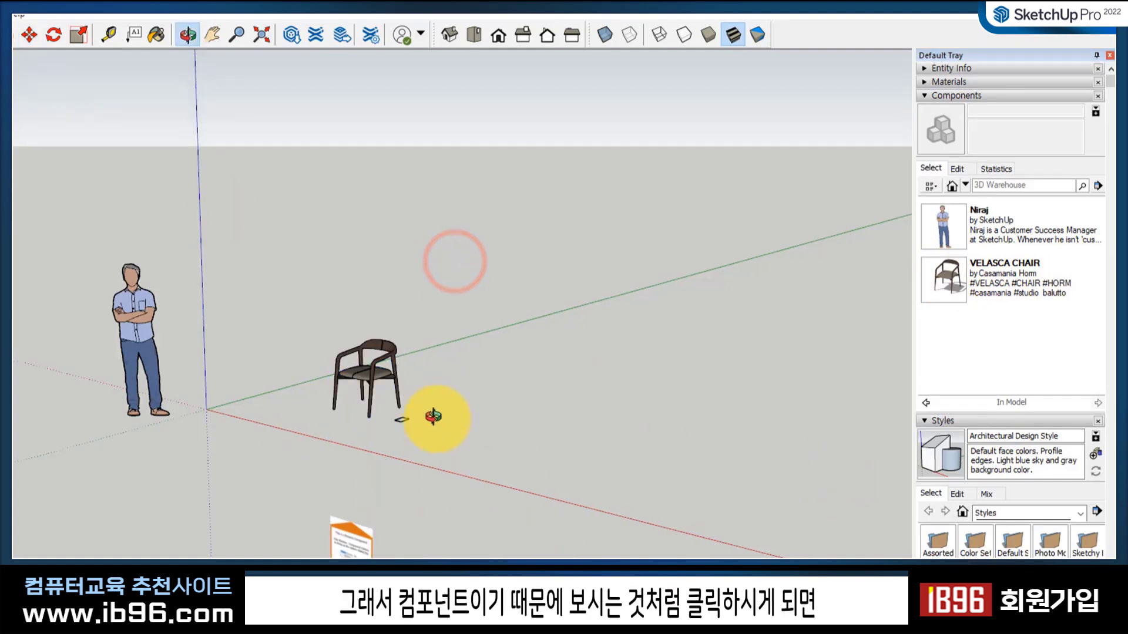
middle_drag(438, 340, 417, 458)
click(378, 378)
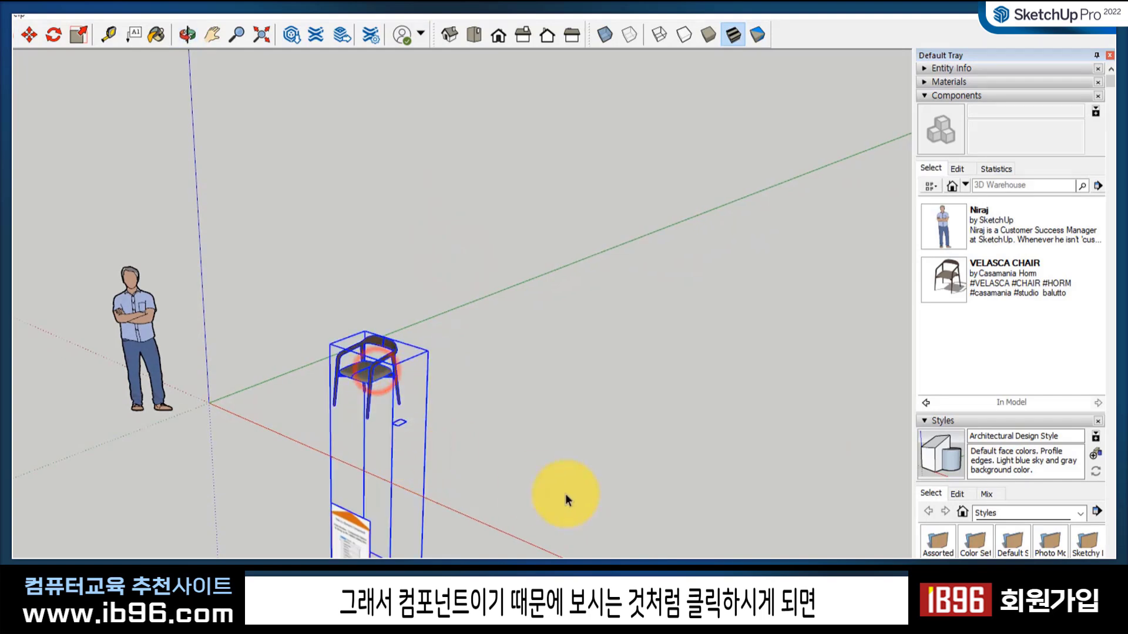
middle_drag(378, 478, 310, 475)
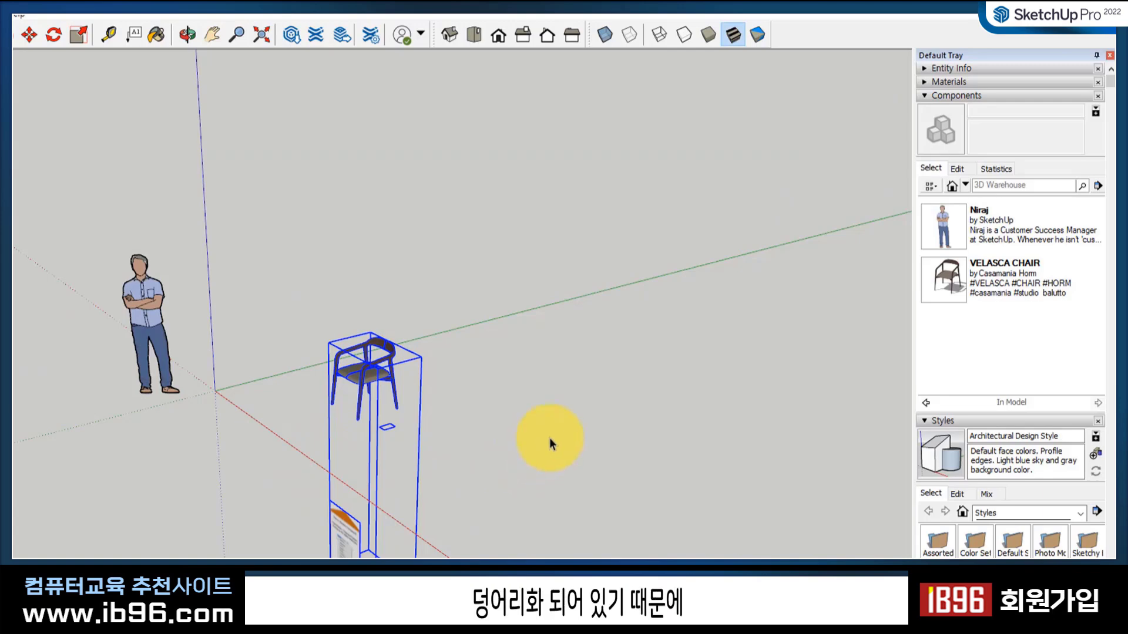
middle_drag(335, 480, 332, 321)
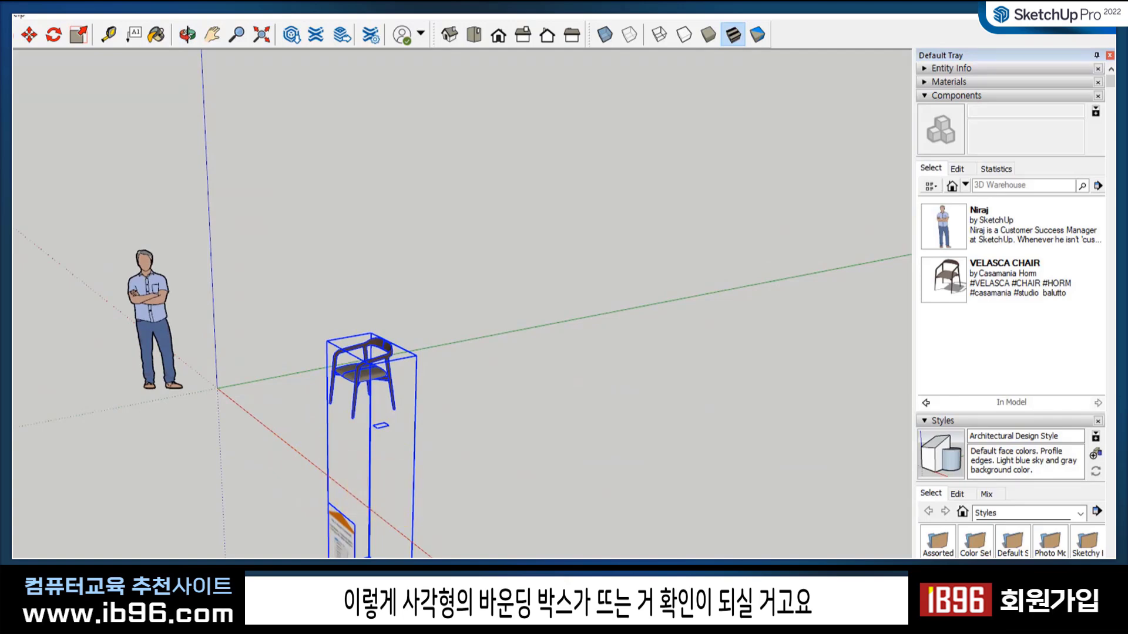
scroll(323, 474, up, 4)
scroll(353, 547, up, 4)
scroll(406, 465, up, 3)
middle_drag(296, 529, 559, 446)
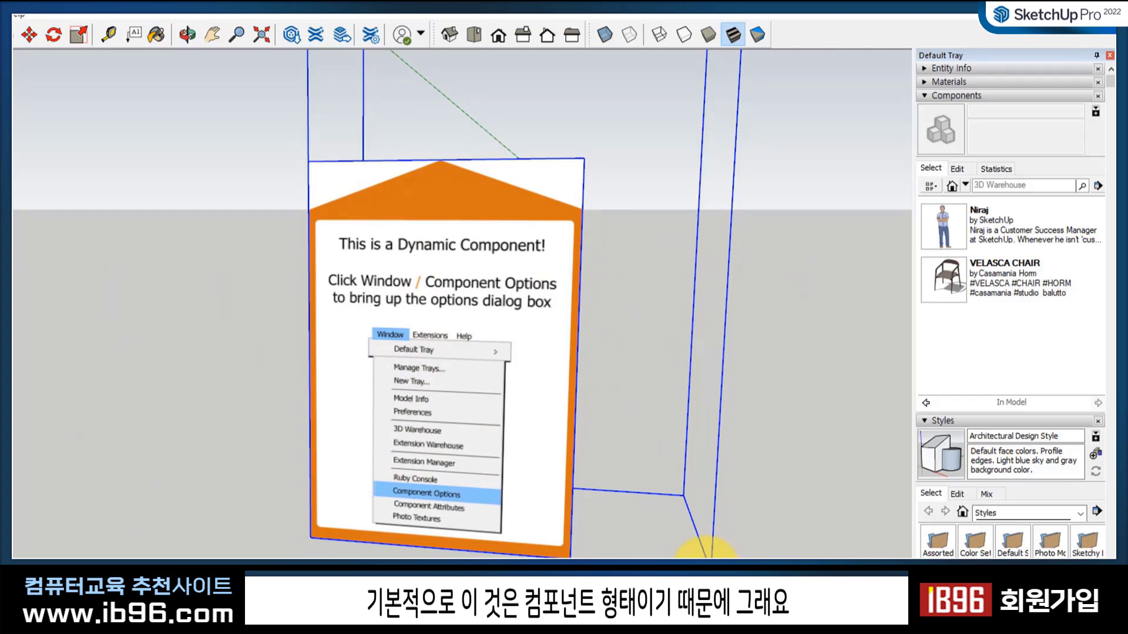
scroll(536, 528, down, 10)
middle_drag(451, 364, 222, 466)
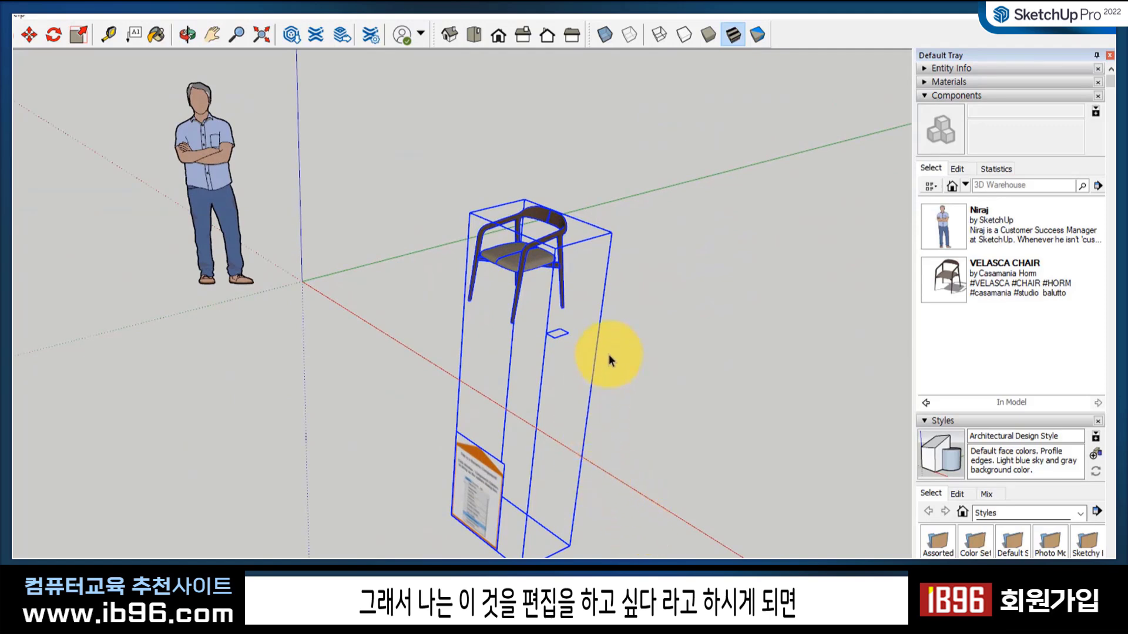
- Open the placed VELASCA CHAIR component for editing
shift+middle_drag(521, 360, 411, 355)
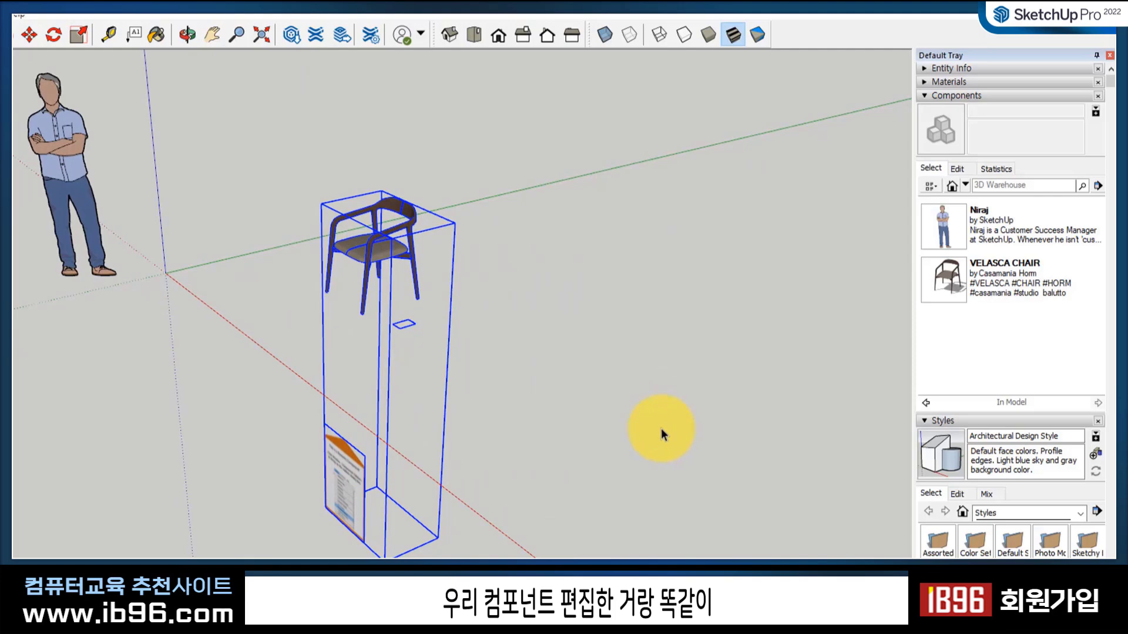
click(531, 287)
click(384, 258)
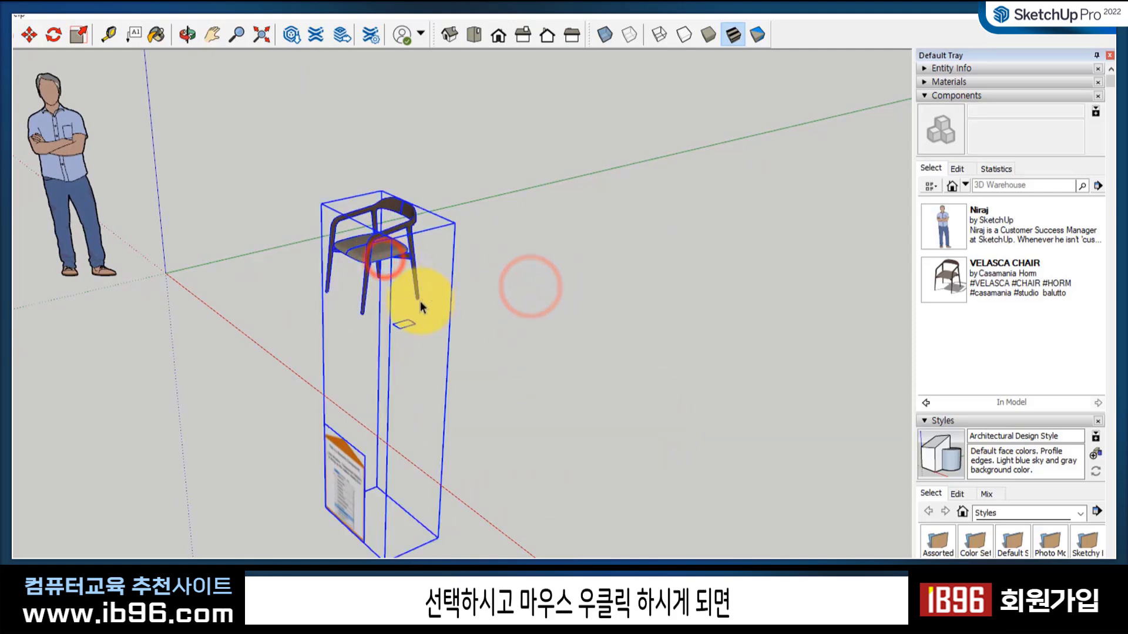
right_click(377, 215)
click(356, 247)
right_click(356, 247)
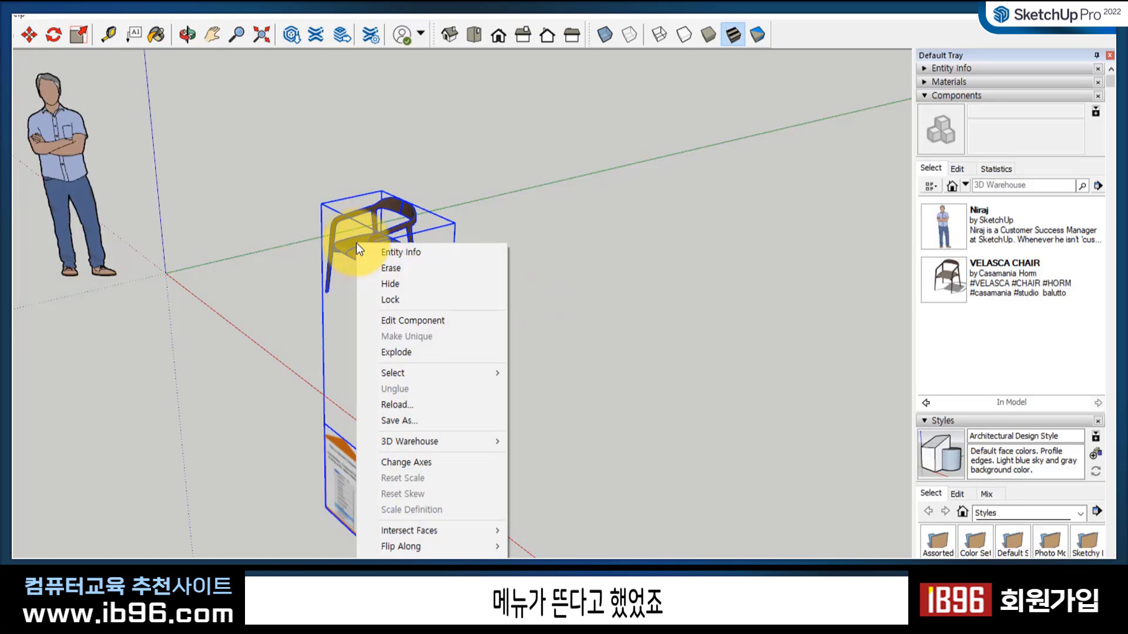
click(453, 326)
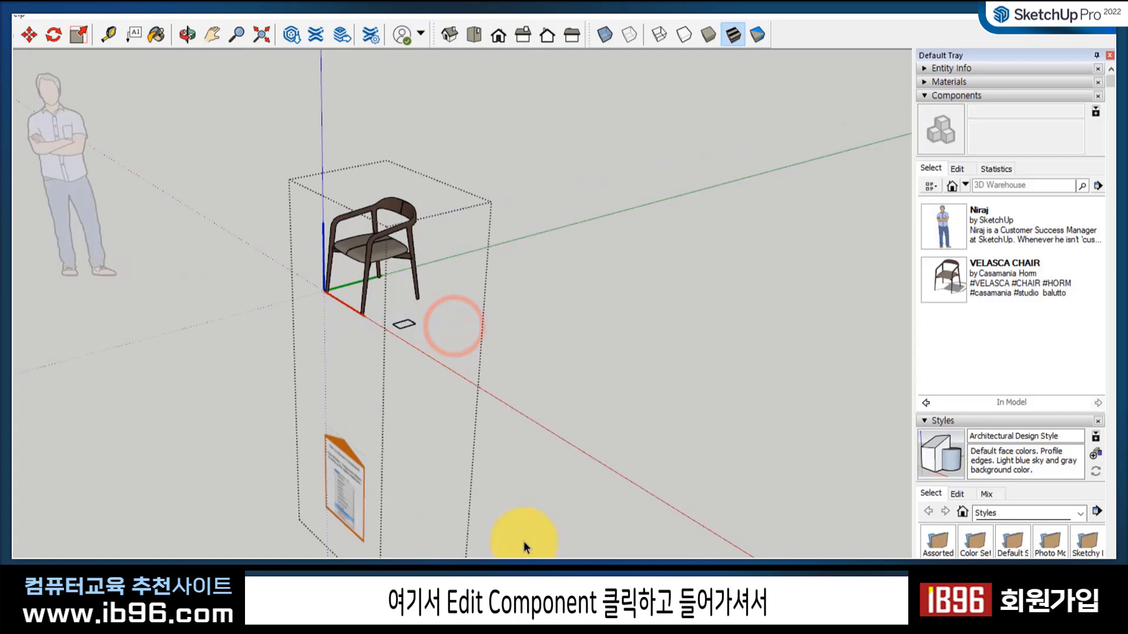
- Delete the orange dynamic component sign and the small flat rectangle beside the chair legs from the component
click(354, 501)
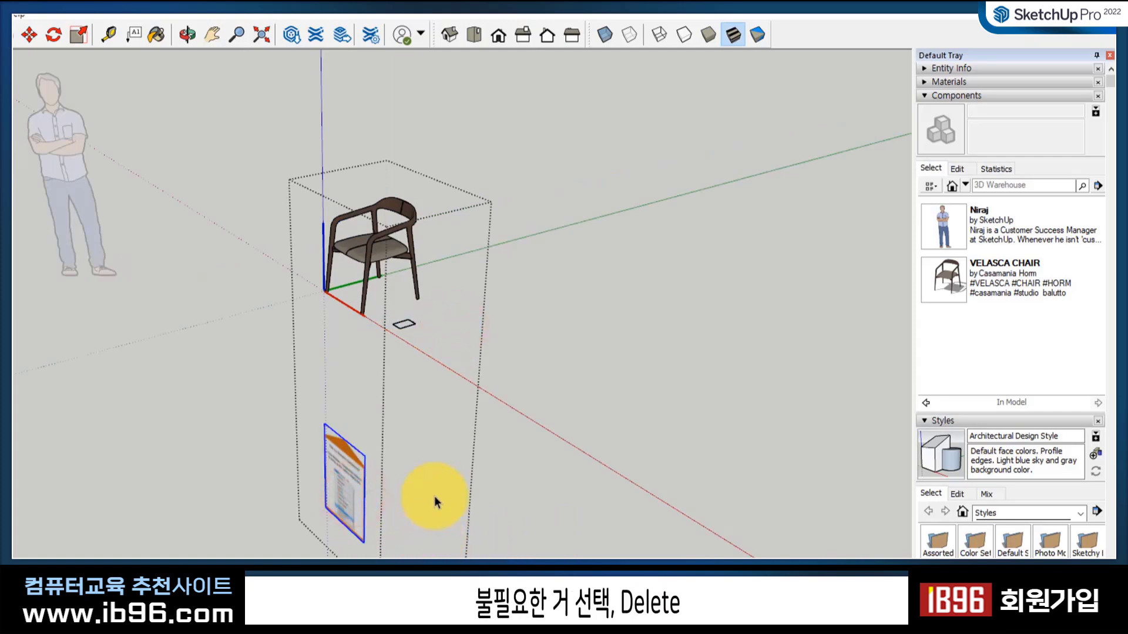
key(Delete)
scroll(377, 317, up, 5)
drag(371, 295, 440, 365)
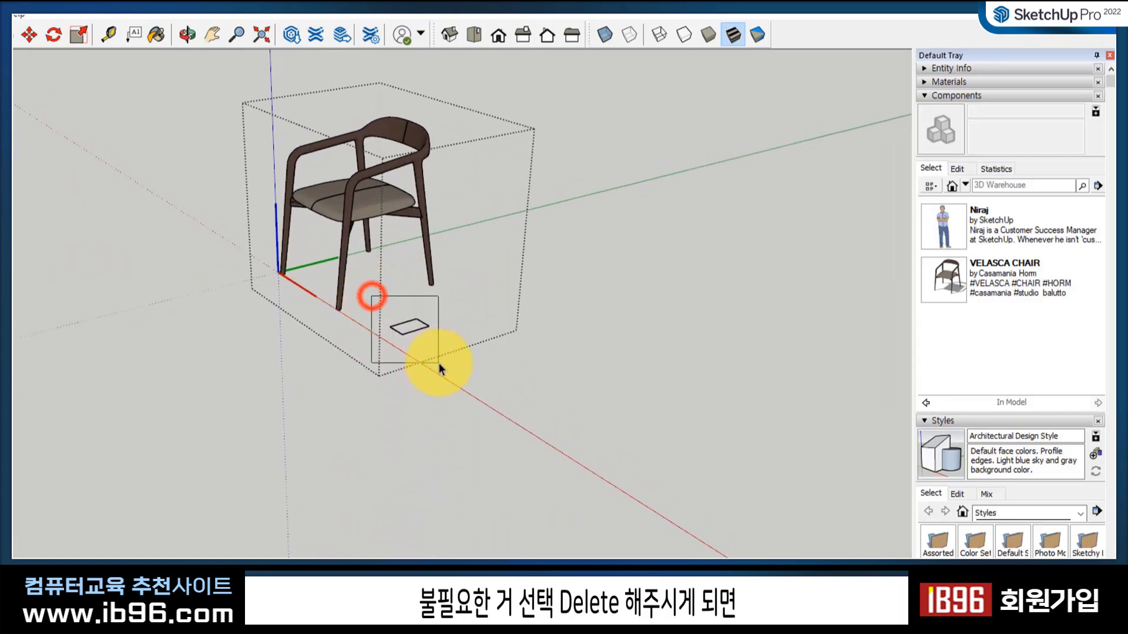
key(Delete)
- Open the nested chair component inside the outer component for editing
mouse_move(307, 269)
middle_down()
mouse_move(365, 334)
mouse_move(503, 370)
mouse_move(285, 201)
mouse_move(303, 204)
mouse_move(310, 246)
middle_up()
scroll(360, 360, up, 5)
middle_drag(360, 360, 261, 498)
scroll(260, 498, down, 1)
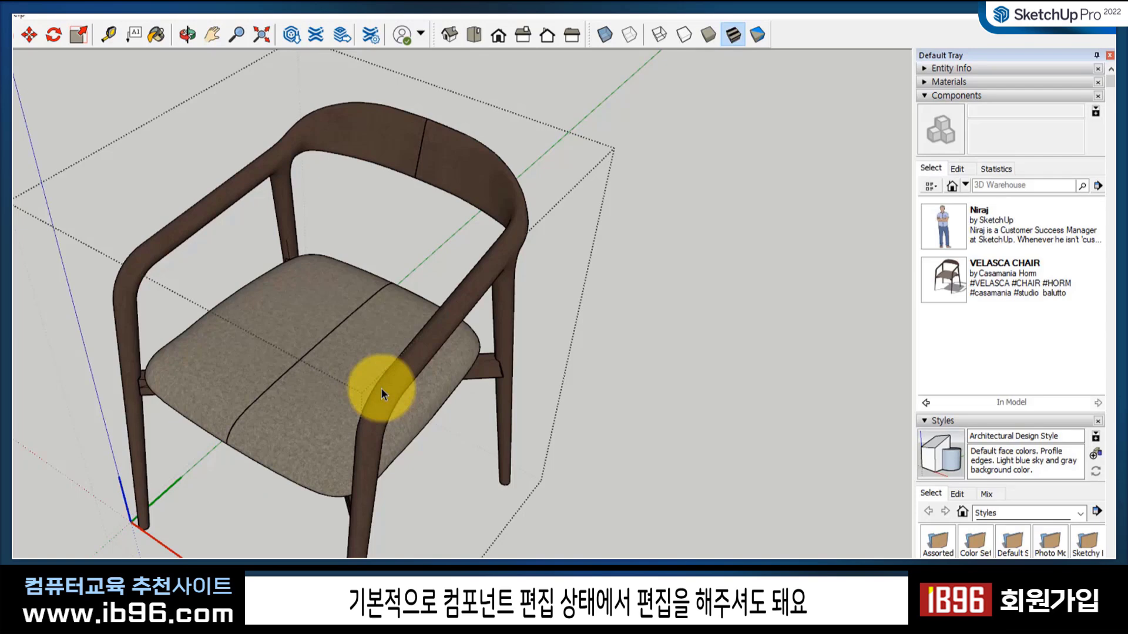
click(328, 340)
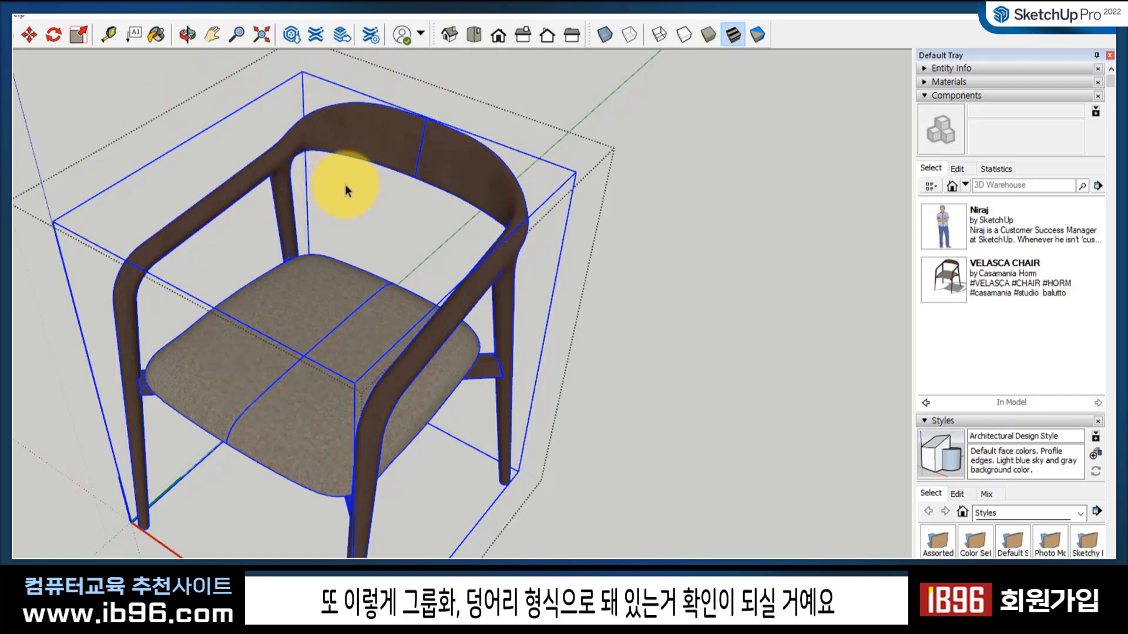
right_click(375, 144)
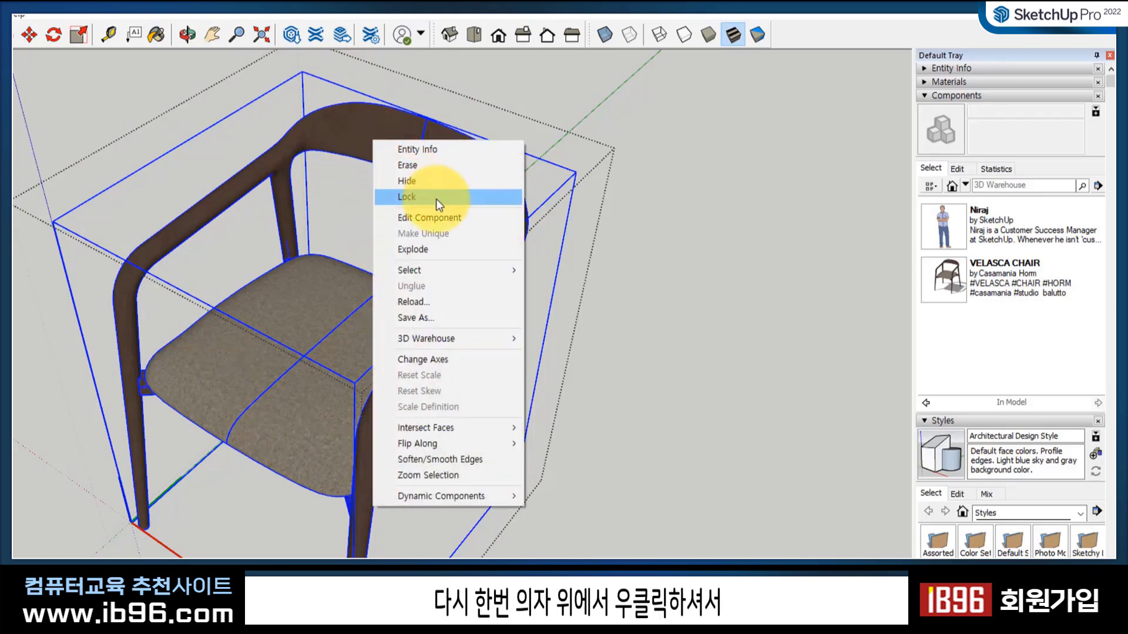
click(456, 219)
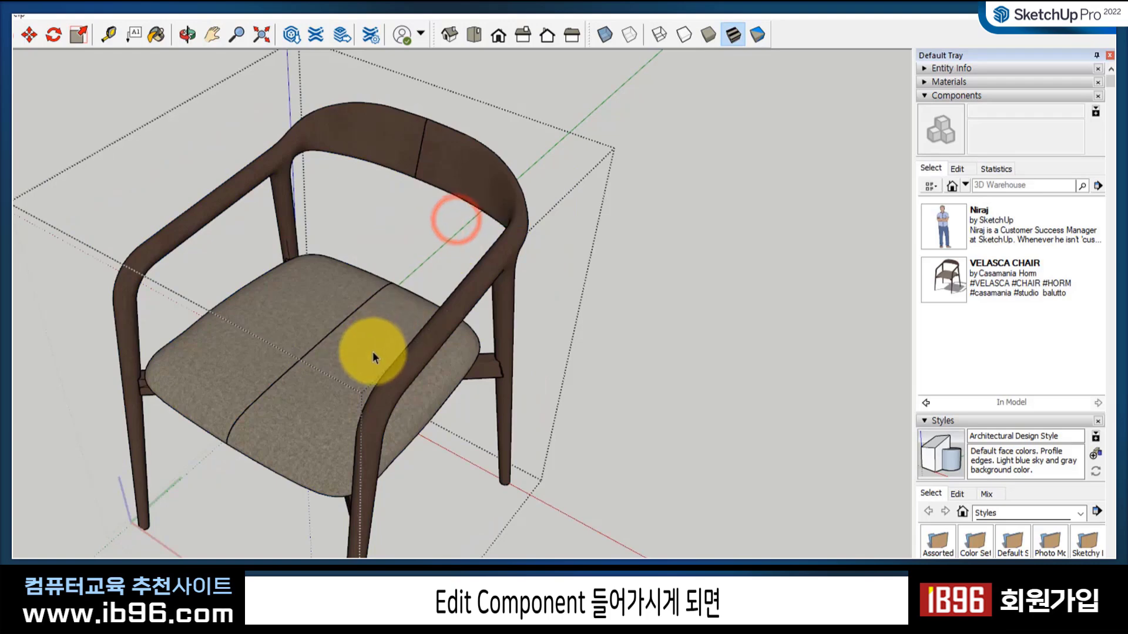
- Select the chair's frame and seat halves one at a time to examine how the parts are grouped
click(351, 330)
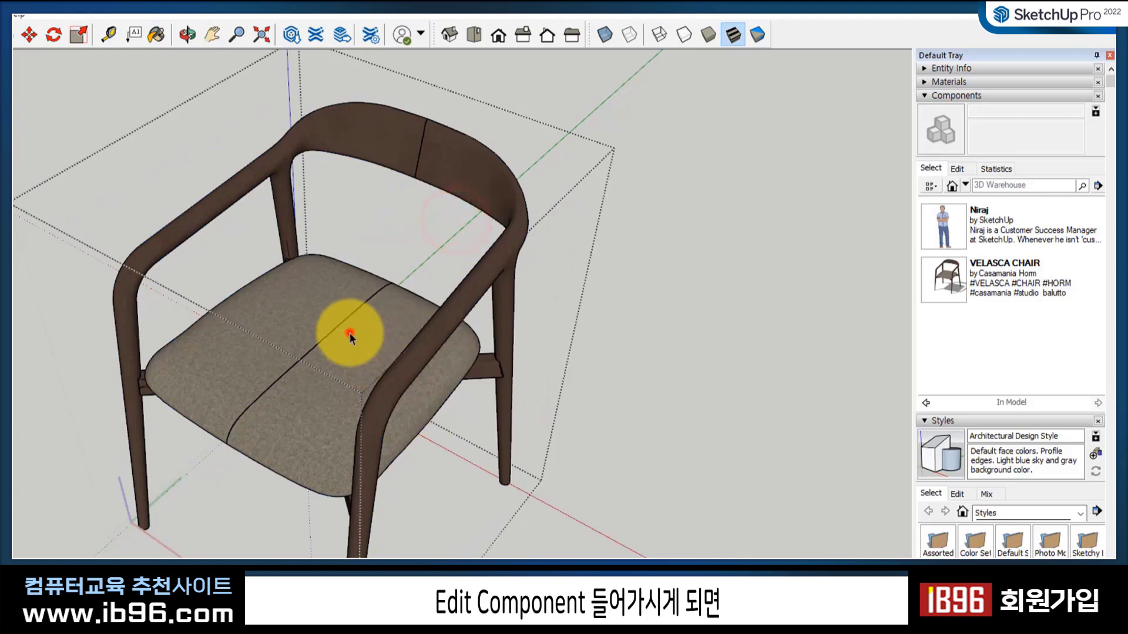
click(371, 140)
click(309, 362)
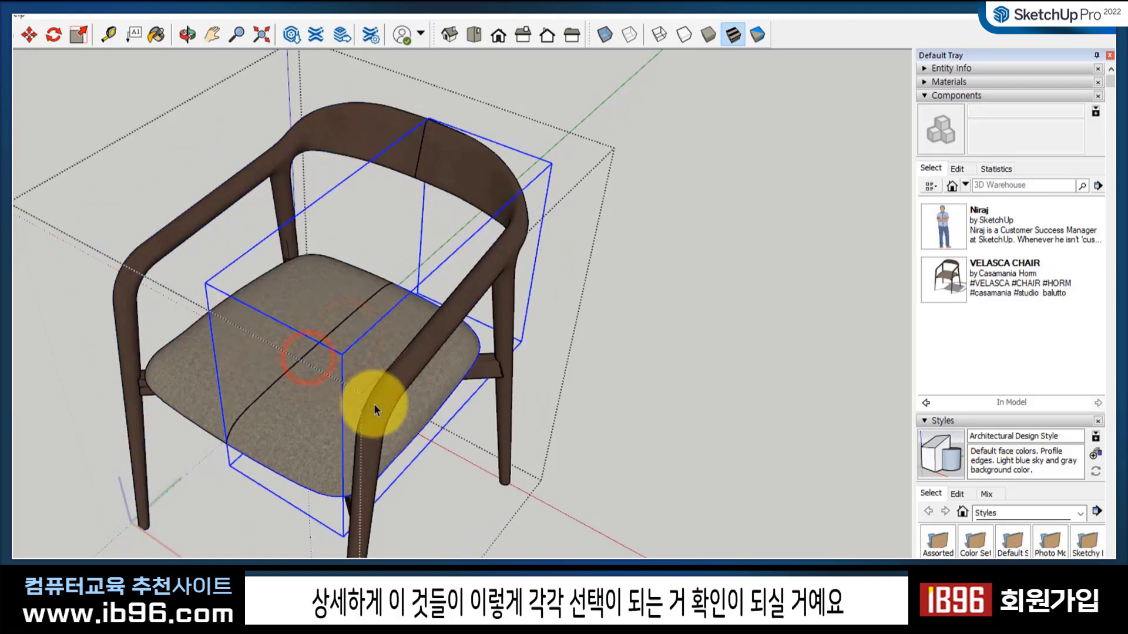
click(308, 284)
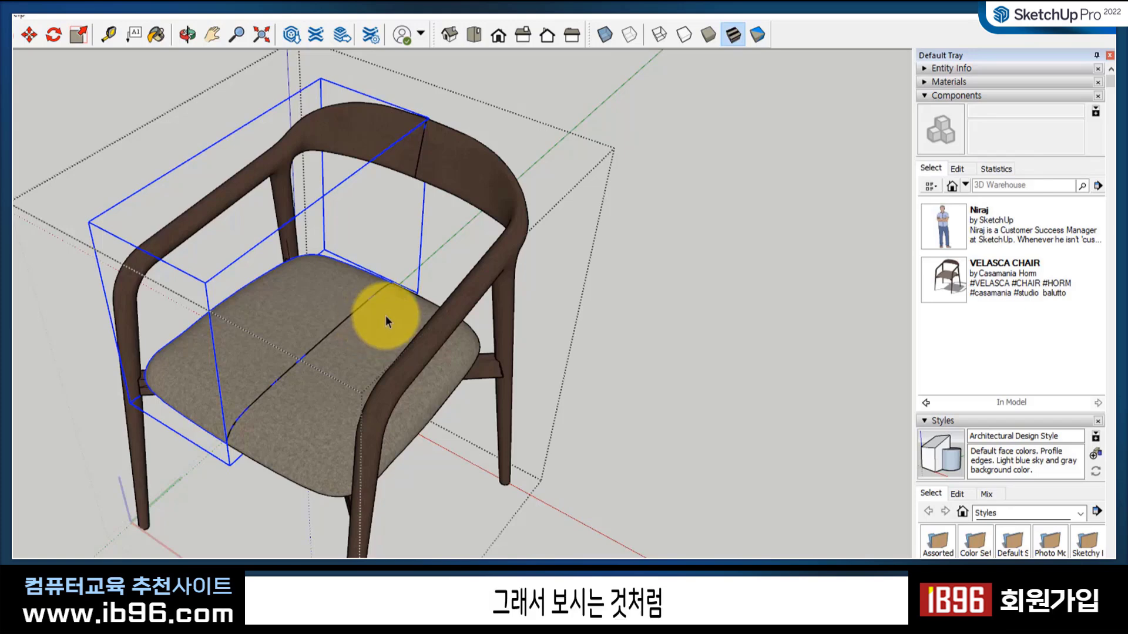
middle_drag(414, 322, 418, 356)
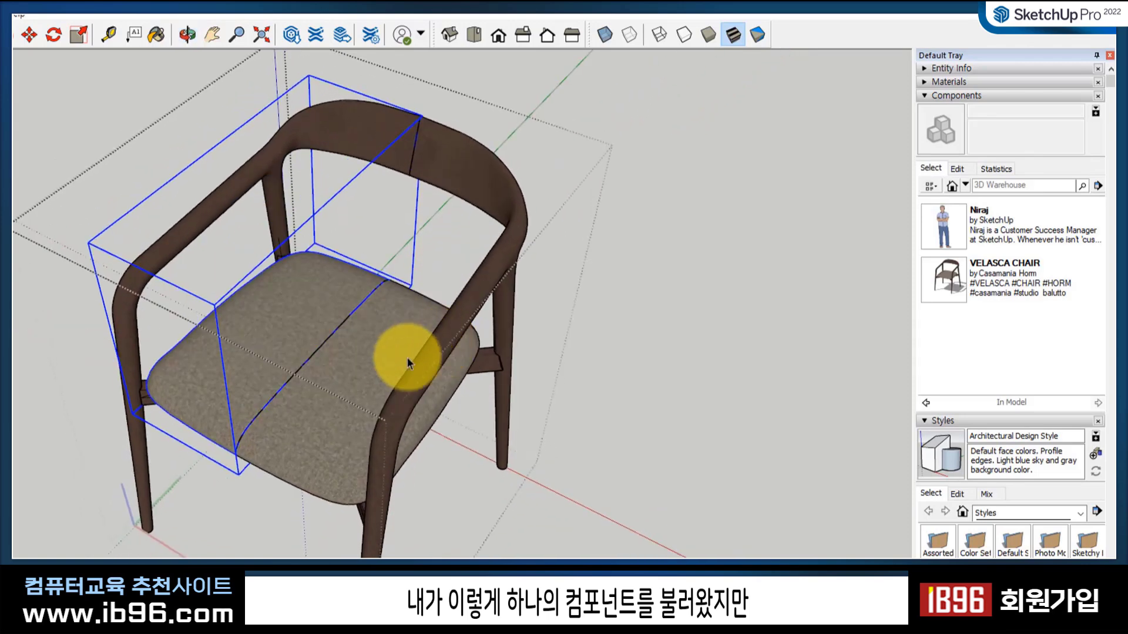
click(389, 351)
- Open the frame-half group on the far side of the chair for editing and select its geometry to examine it
click(376, 134)
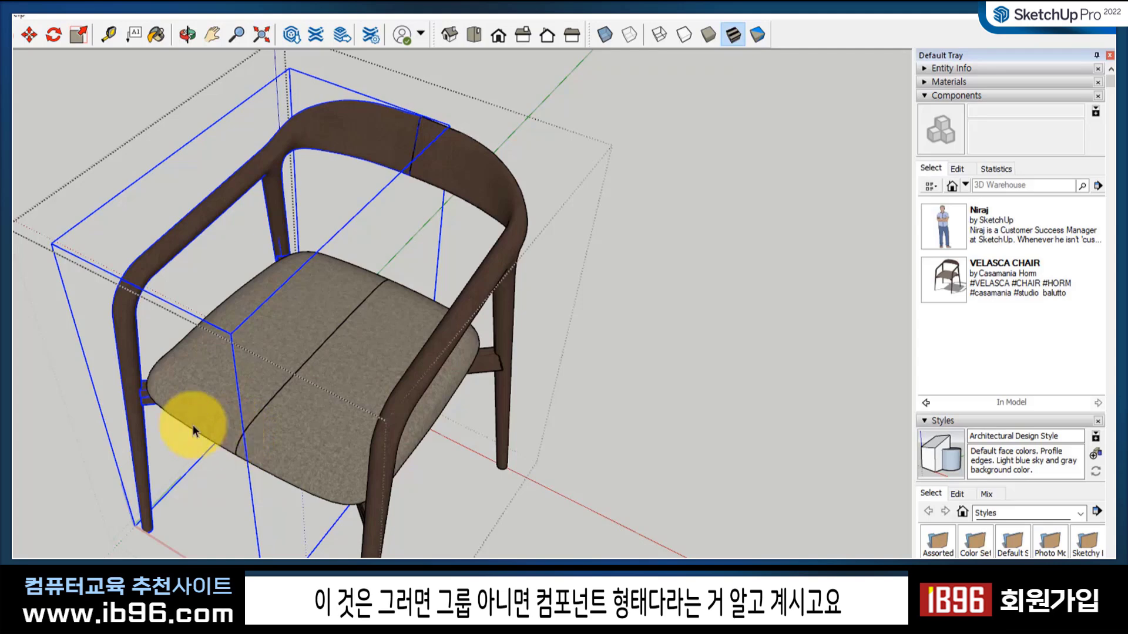
right_click(321, 132)
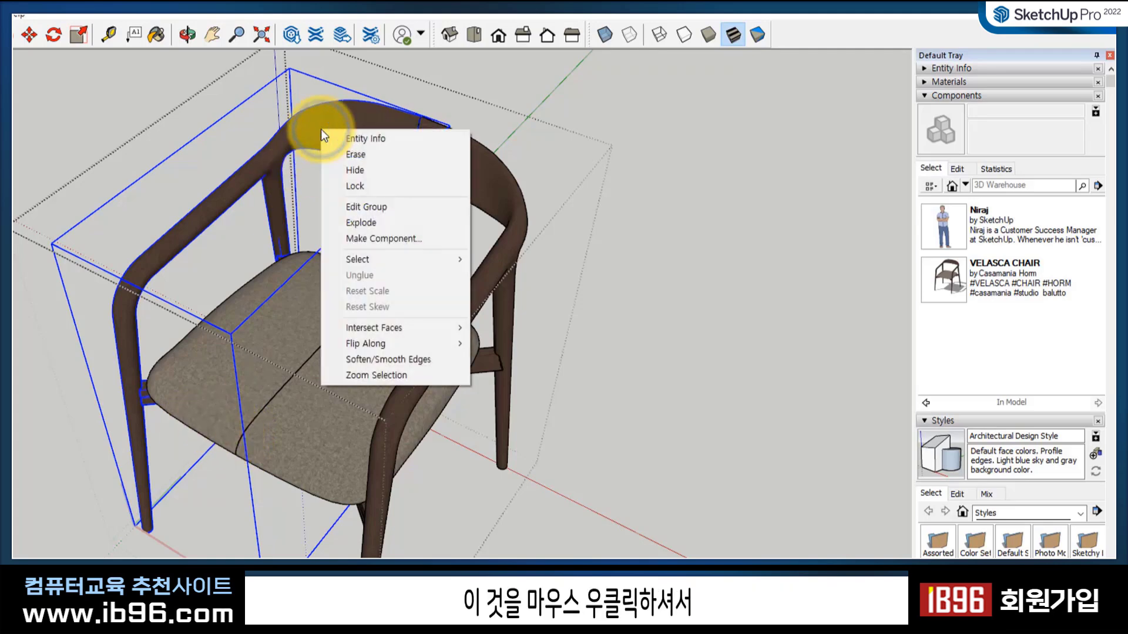
right_click(284, 140)
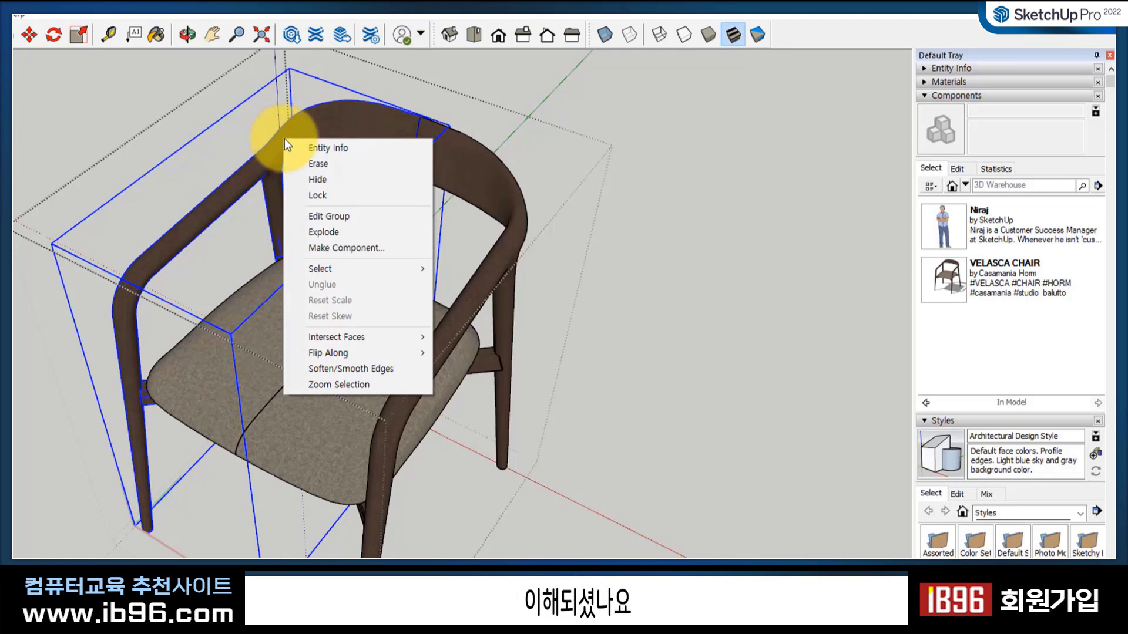
click(356, 216)
click(340, 134)
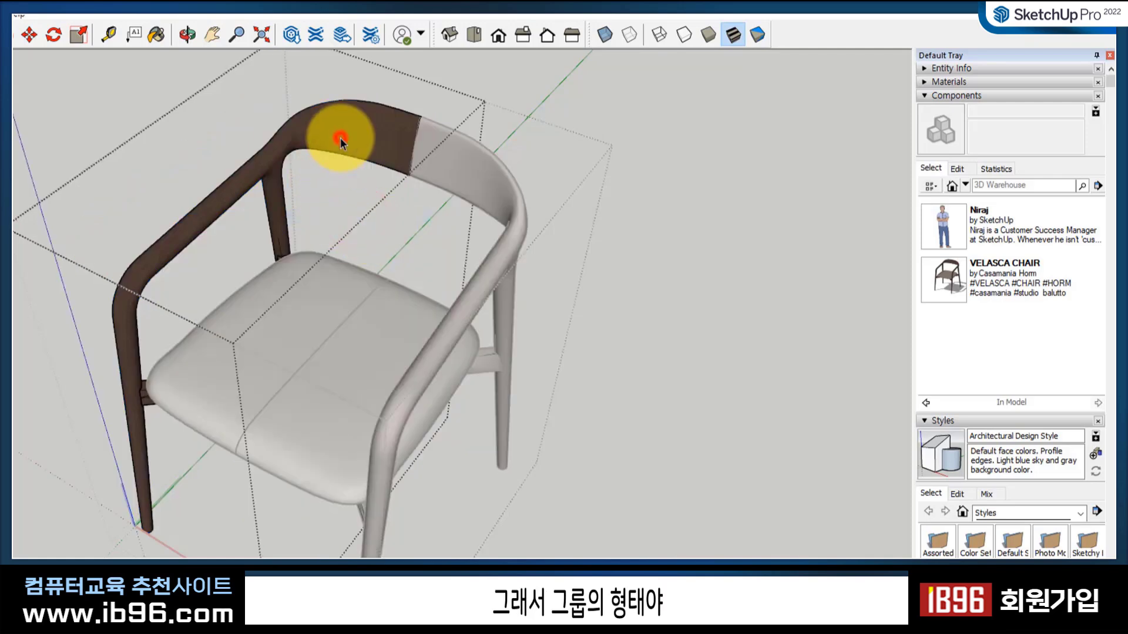
click(267, 301)
click(137, 399)
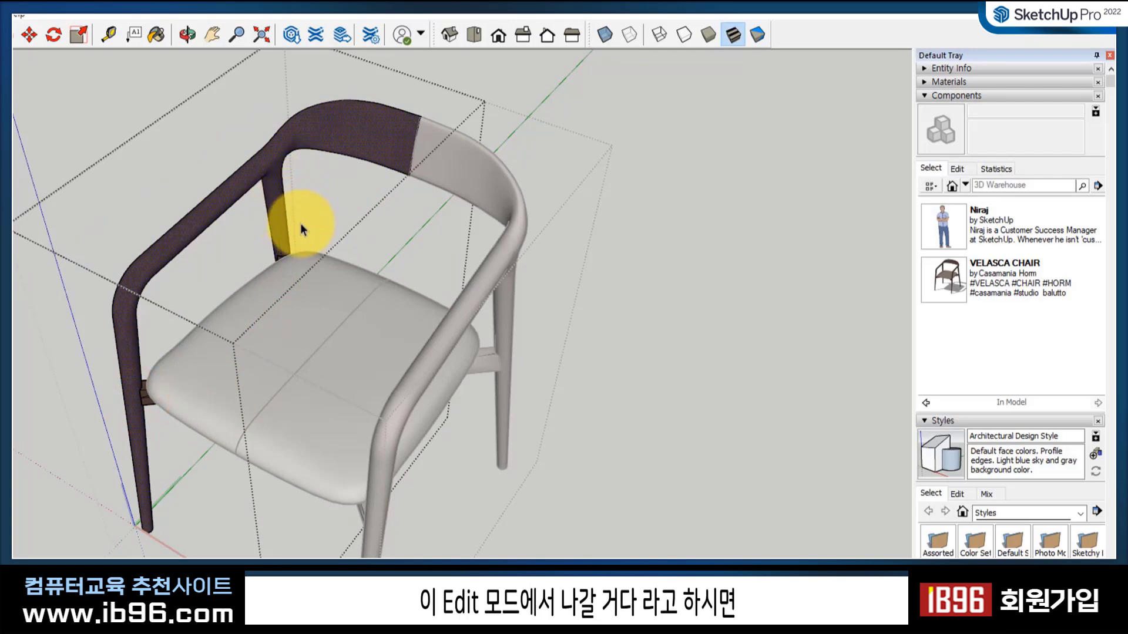
- Exit the frame group and every enclosing chair component level until no component is open for editing
click(707, 141)
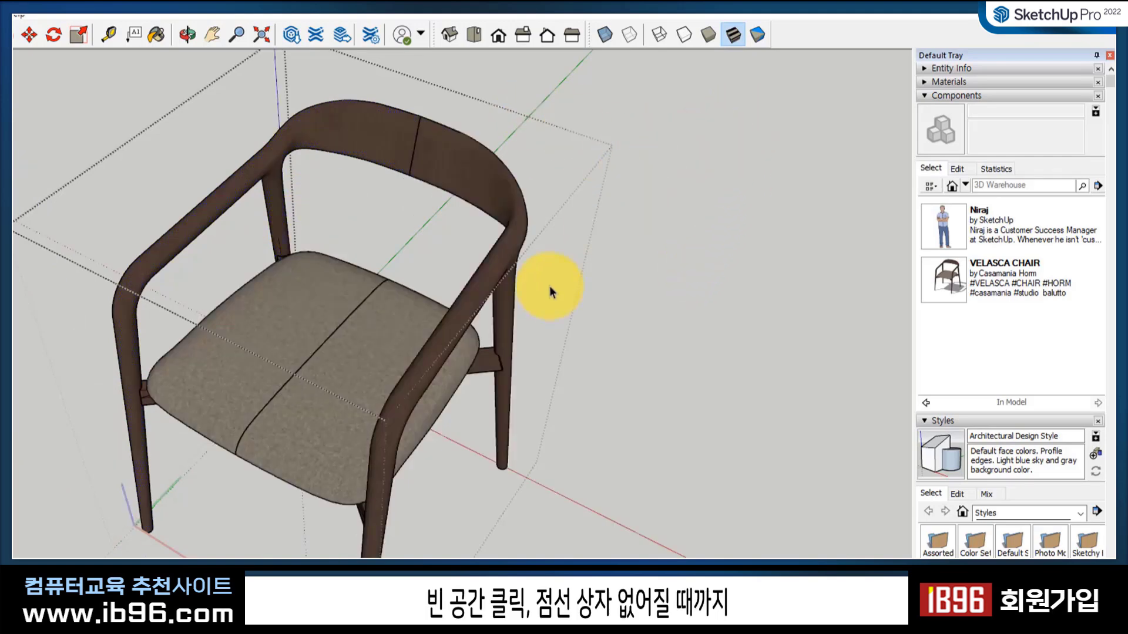
click(712, 186)
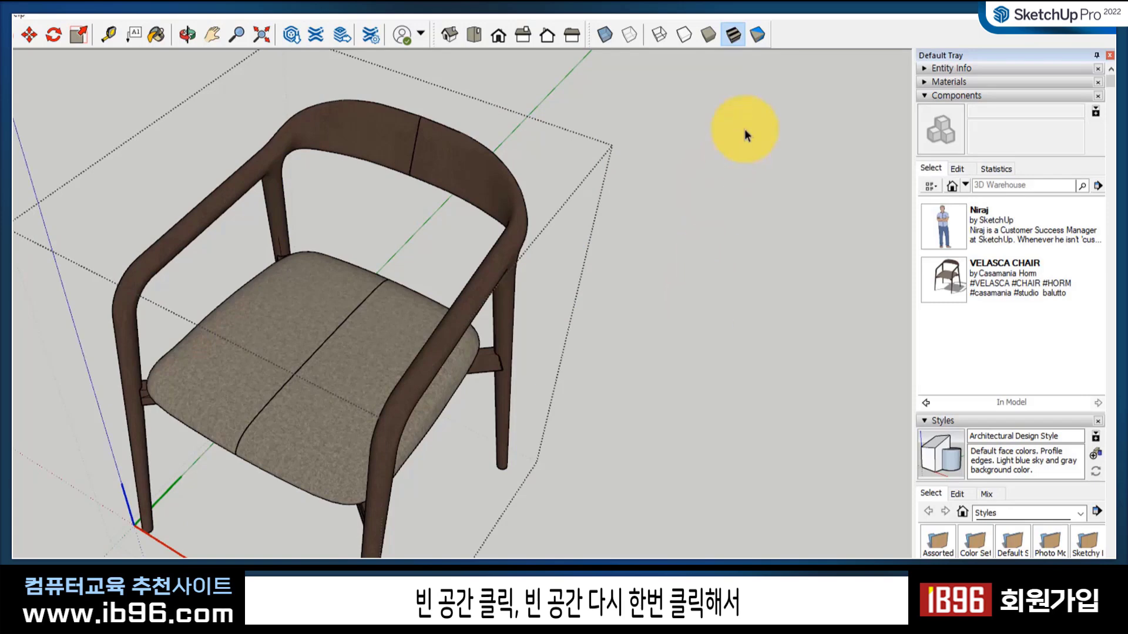
click(744, 126)
scroll(629, 400, down, 3)
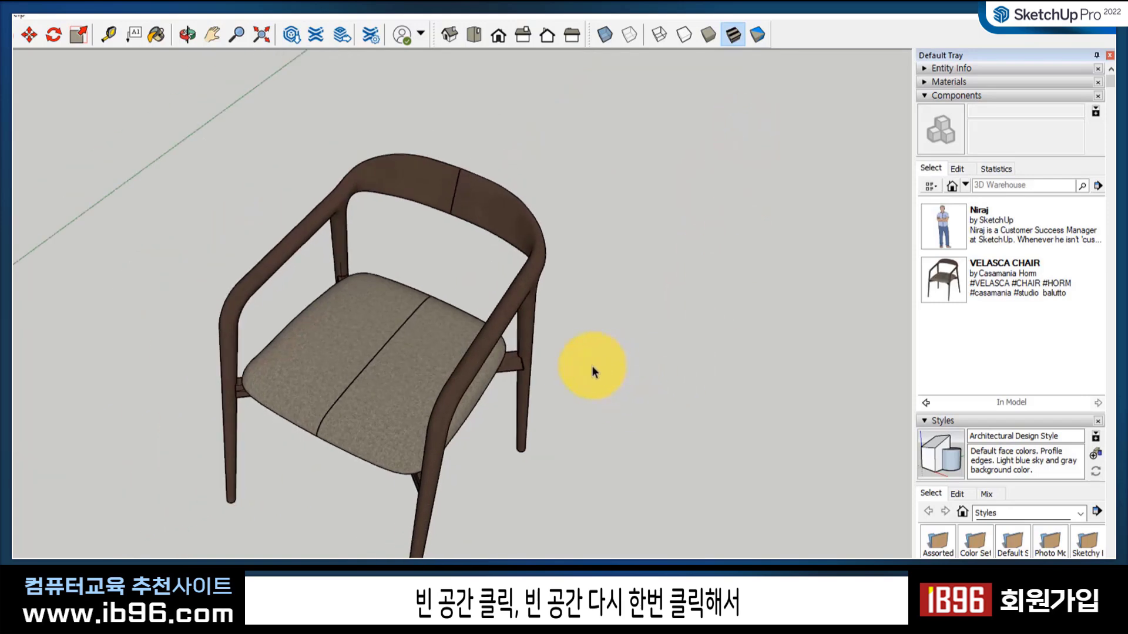
- Select the whole chair to check it as a single component, and clear the selection
click(377, 296)
middle_drag(473, 395, 528, 314)
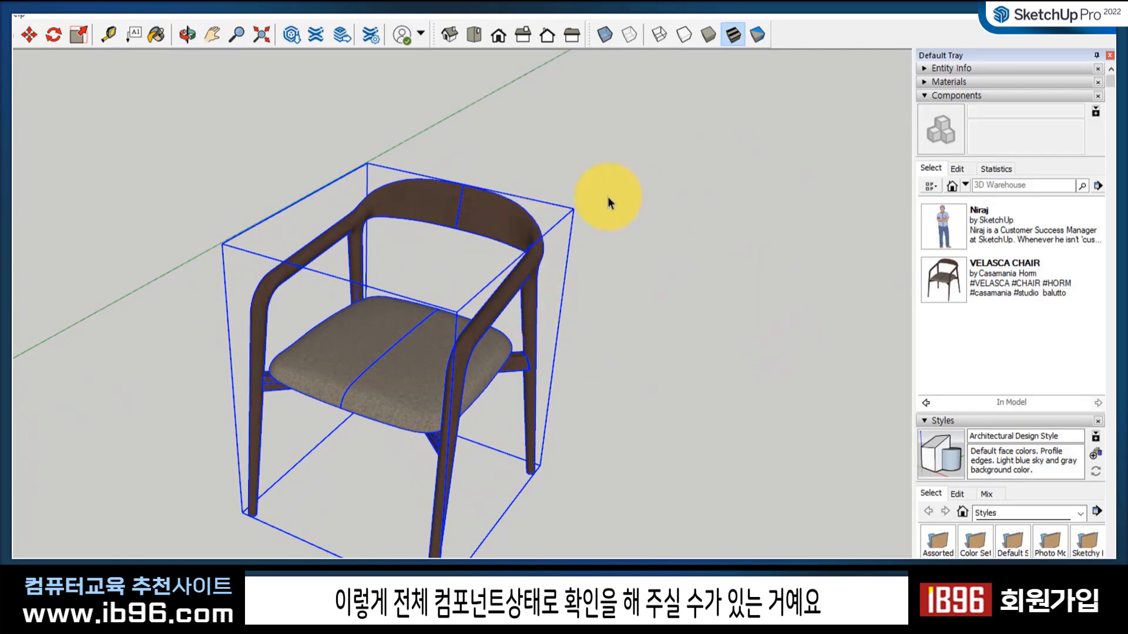
scroll(622, 171, down, 2)
scroll(501, 294, down, 2)
middle_drag(501, 293, 496, 239)
click(496, 235)
click(319, 221)
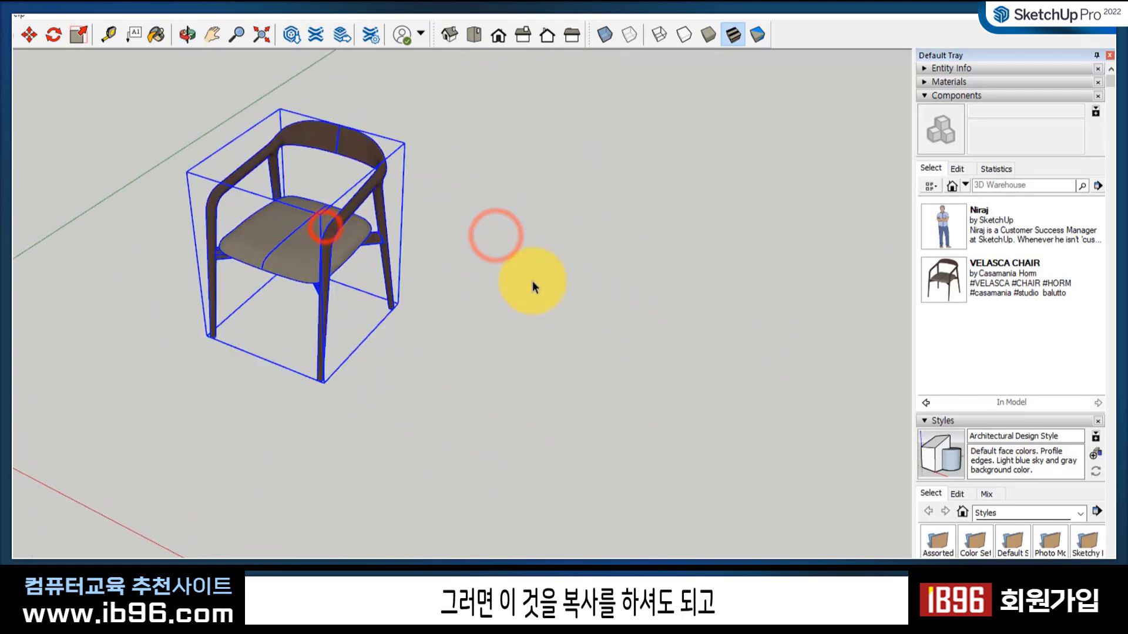
click(578, 279)
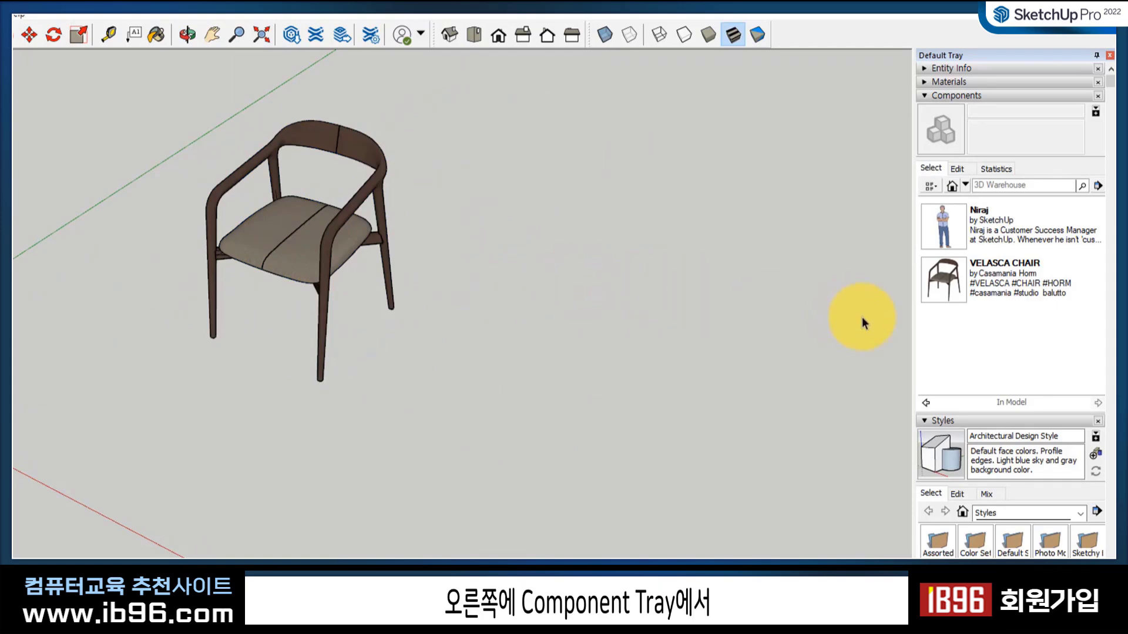
- Place two more copies of the VELASCA CHAIR from the in-model components in a row beside the first chair, and deselect them
click(945, 285)
click(454, 337)
click(948, 282)
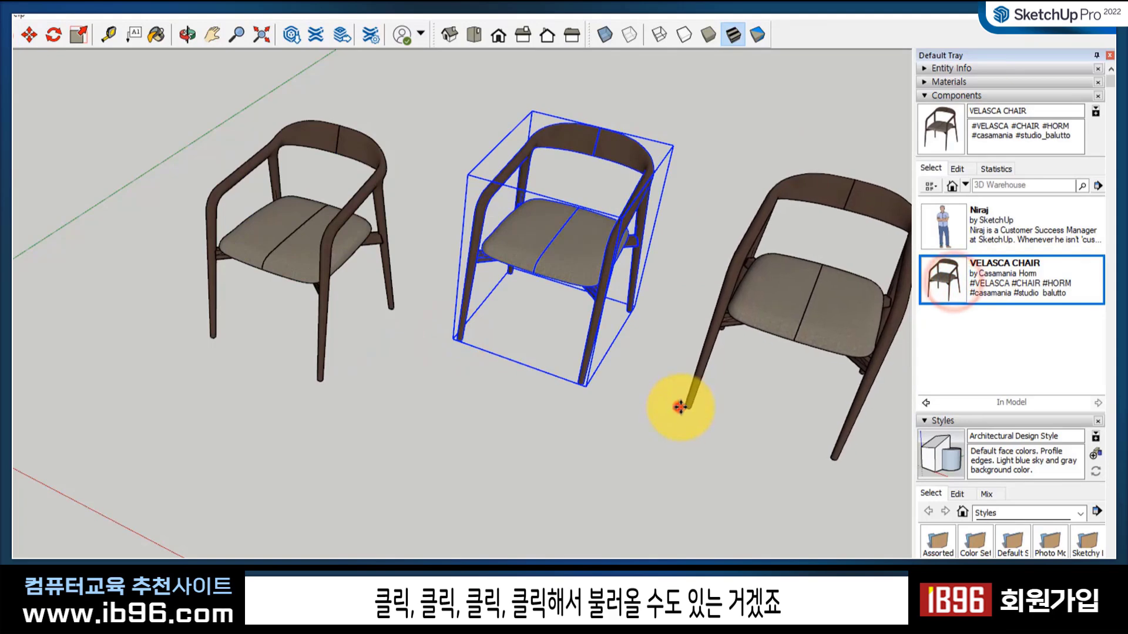
click(679, 404)
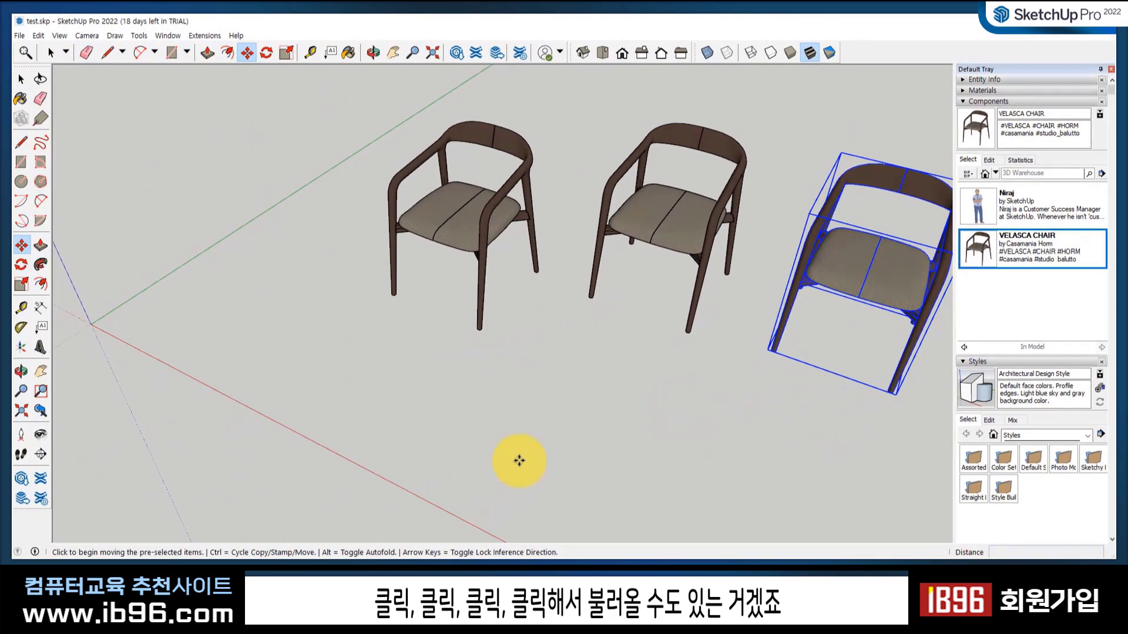
middle_drag(519, 460, 515, 382)
click(21, 79)
click(445, 347)
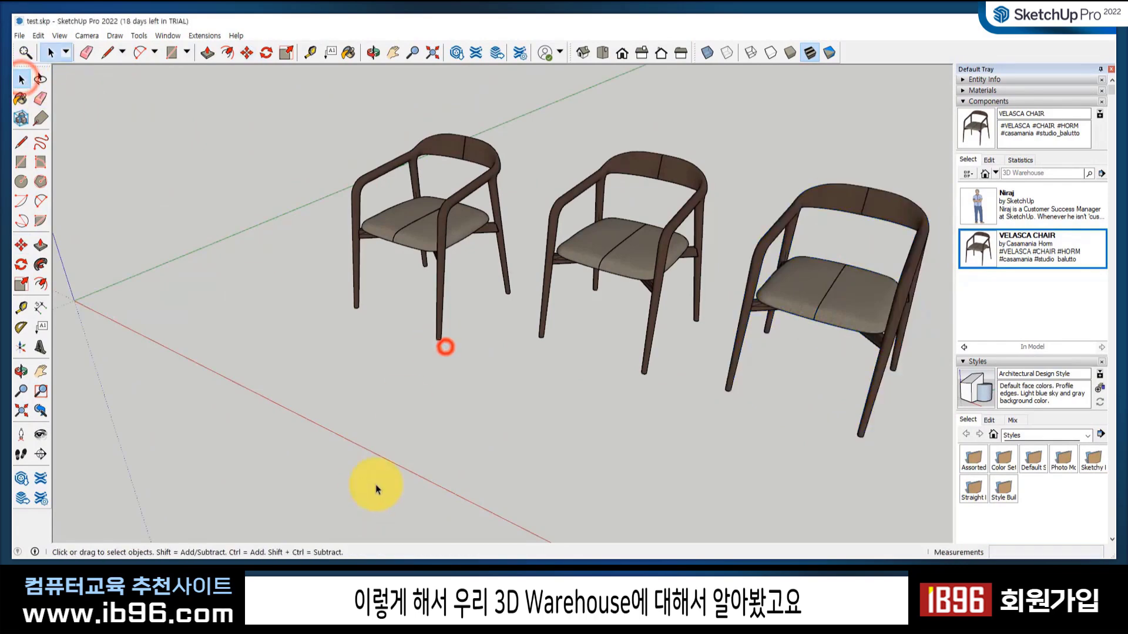
- Select all three chairs together and delete them from the scene
scroll(445, 343, down, 3)
drag(801, 460, 307, 176)
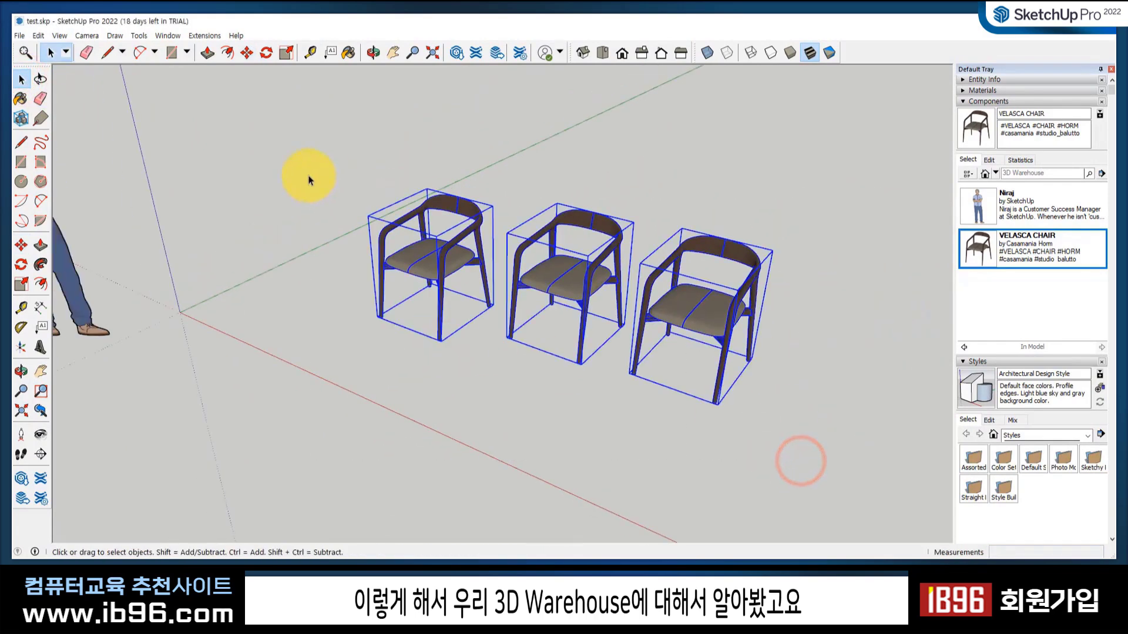
key(Delete)
middle_drag(454, 280, 405, 266)
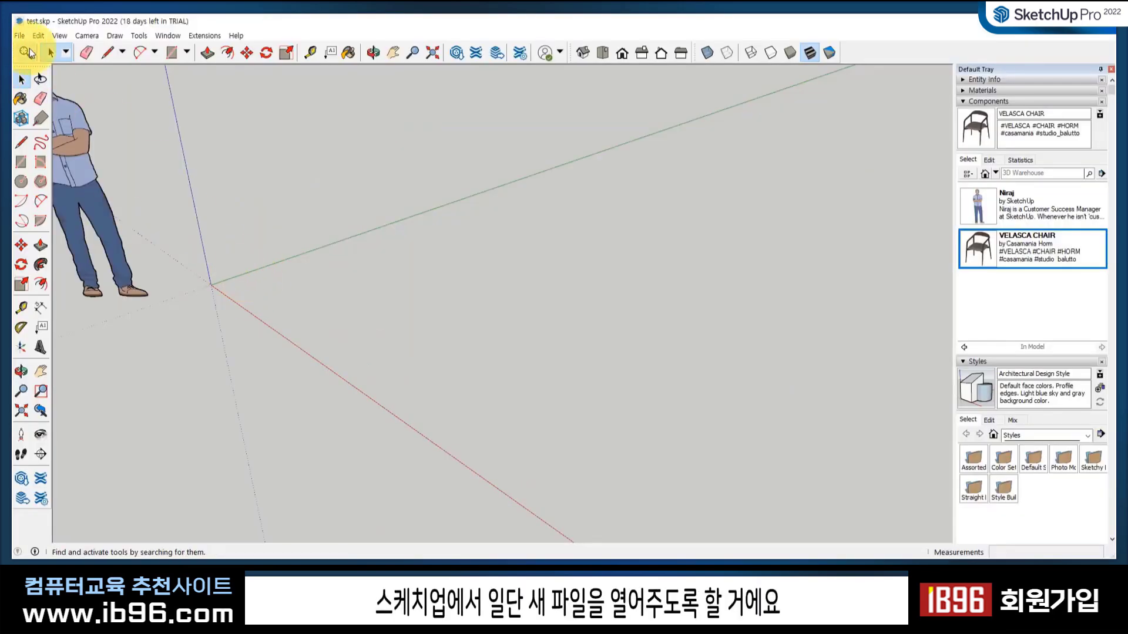
- Create a new model without saving the changes to test.skp, and view its empty axes from several angles
click(20, 36)
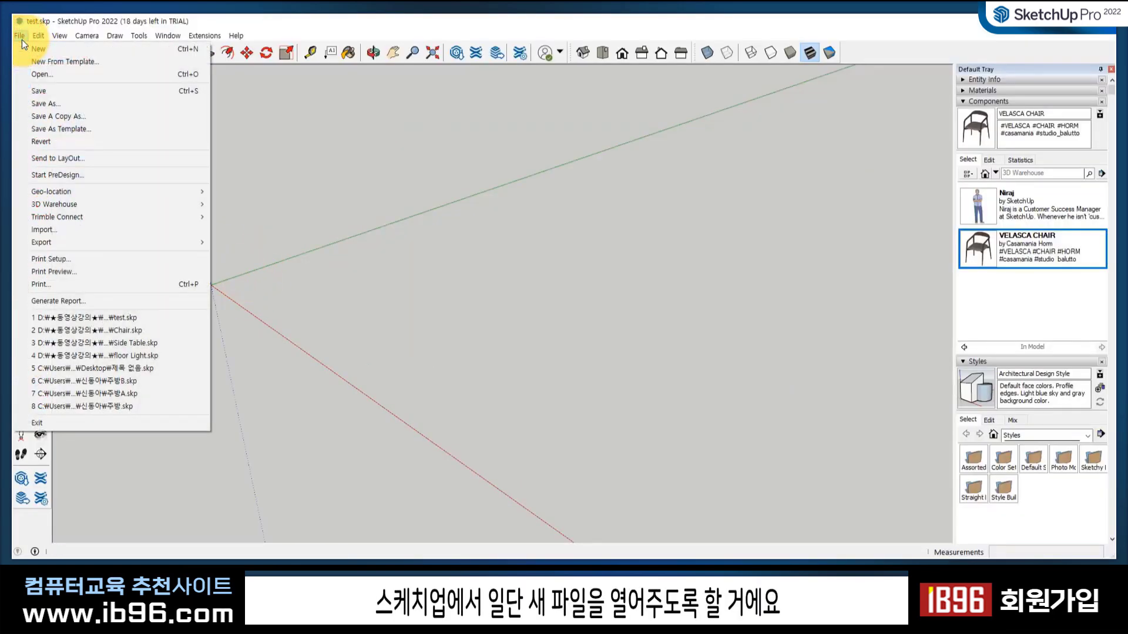
click(38, 48)
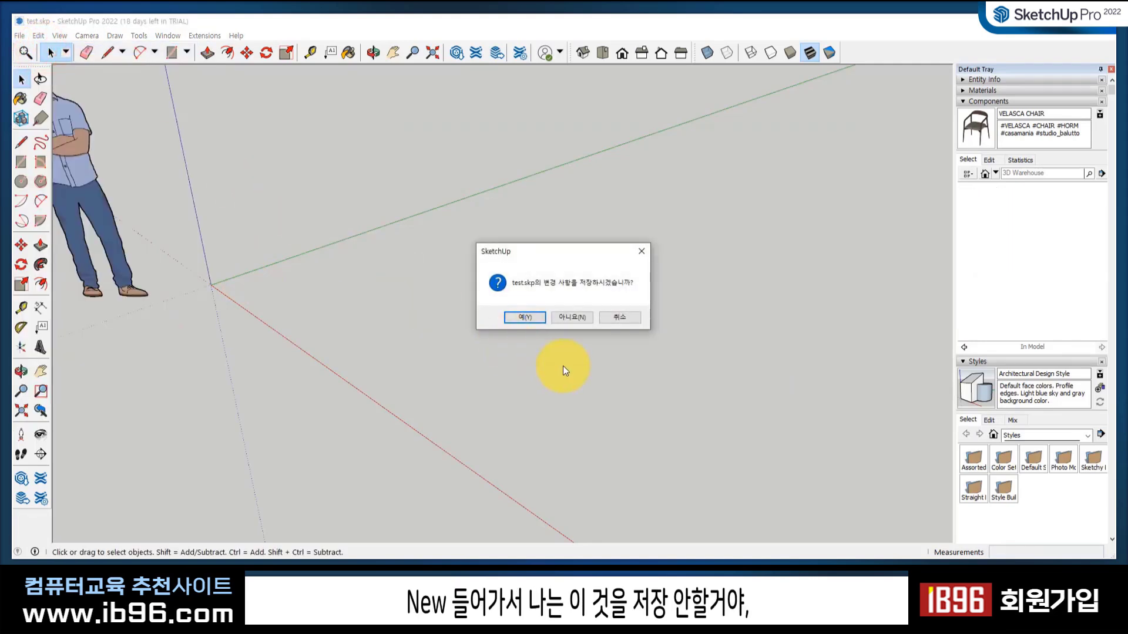
click(579, 318)
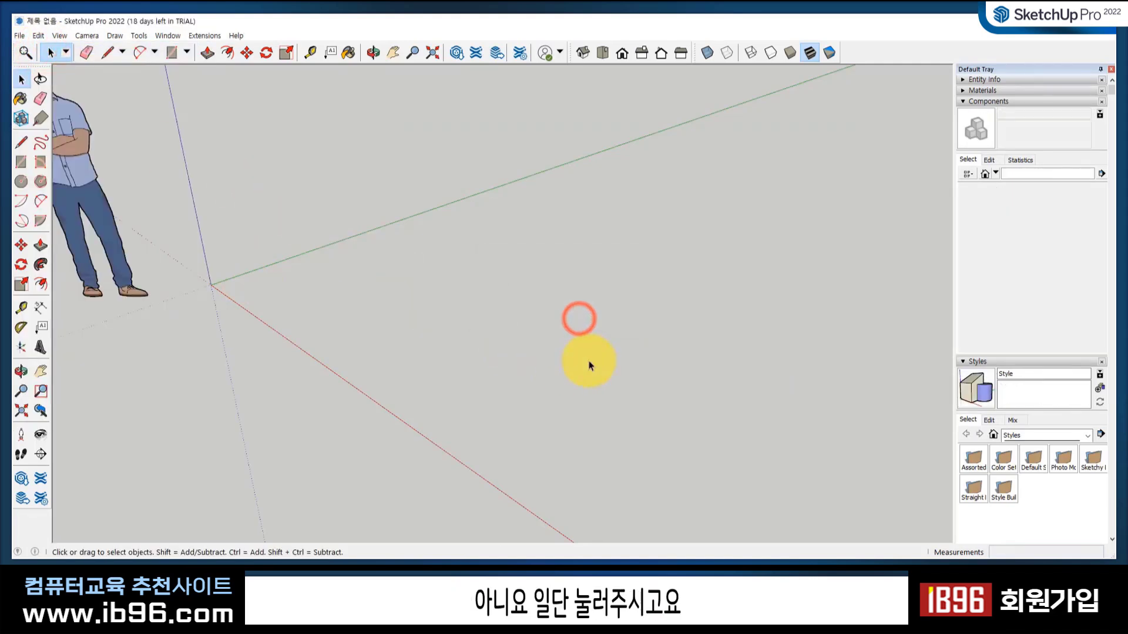
scroll(441, 310, down, 2)
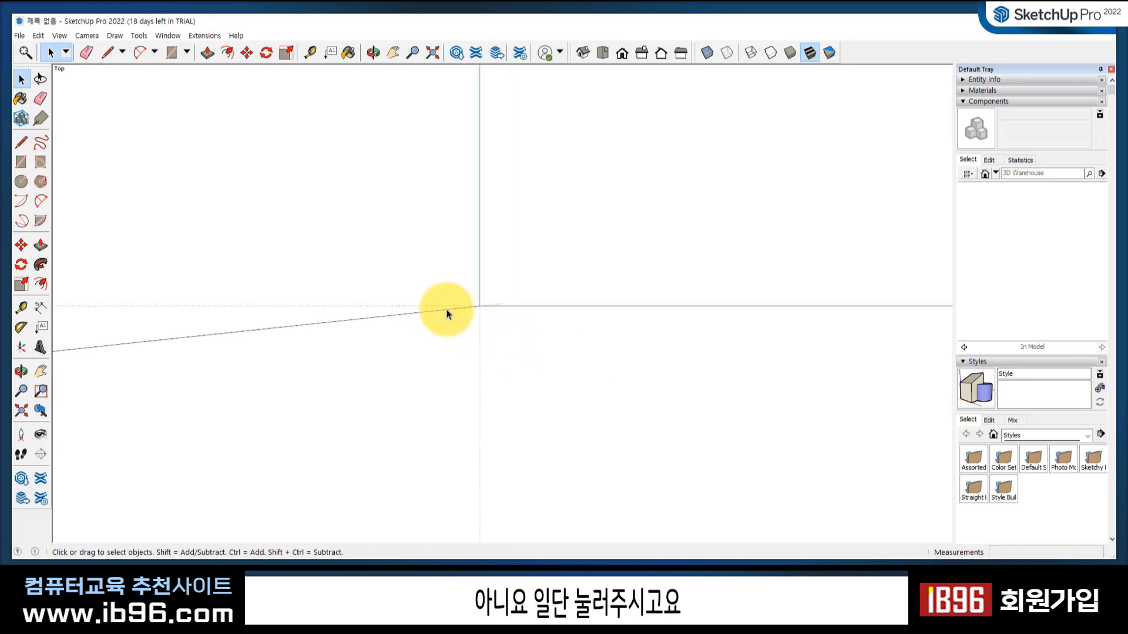
middle_drag(503, 313, 397, 340)
scroll(483, 377, down, 5)
middle_drag(586, 488, 647, 510)
middle_drag(660, 442, 526, 483)
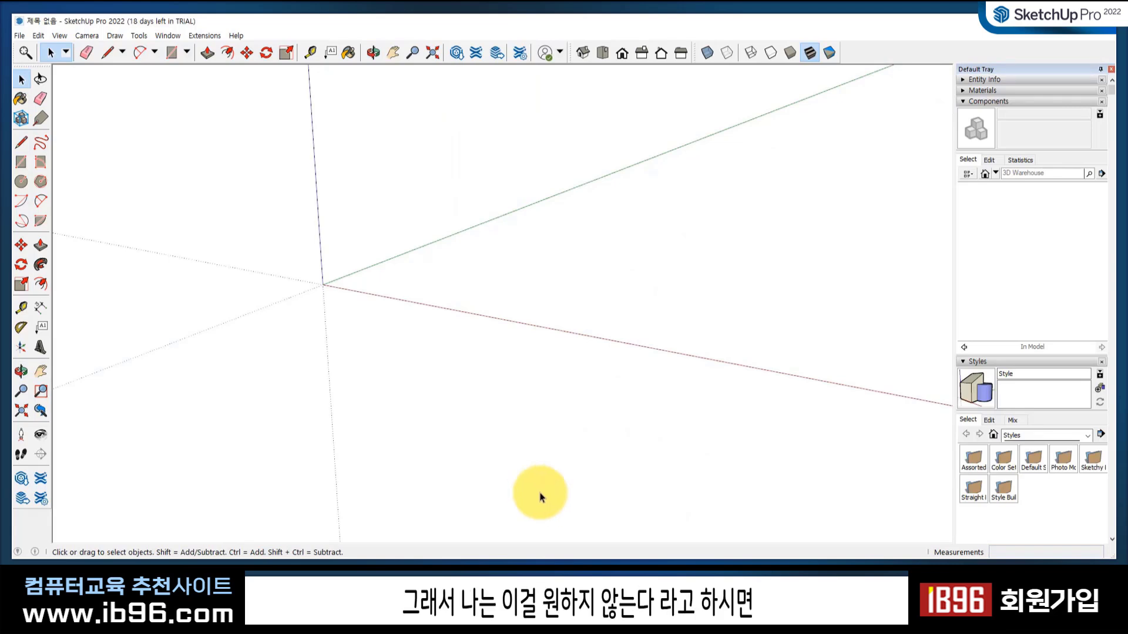
middle_drag(518, 378, 468, 226)
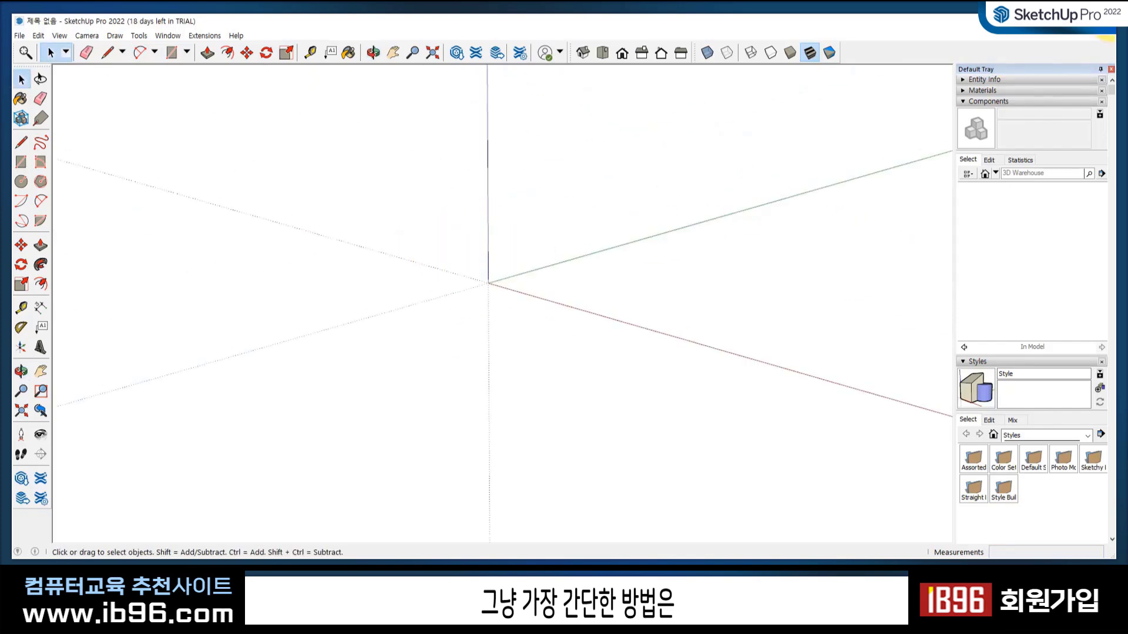
- Close the program window and start a new model from the Architectural Millimeters template in the welcome window
click(1102, 21)
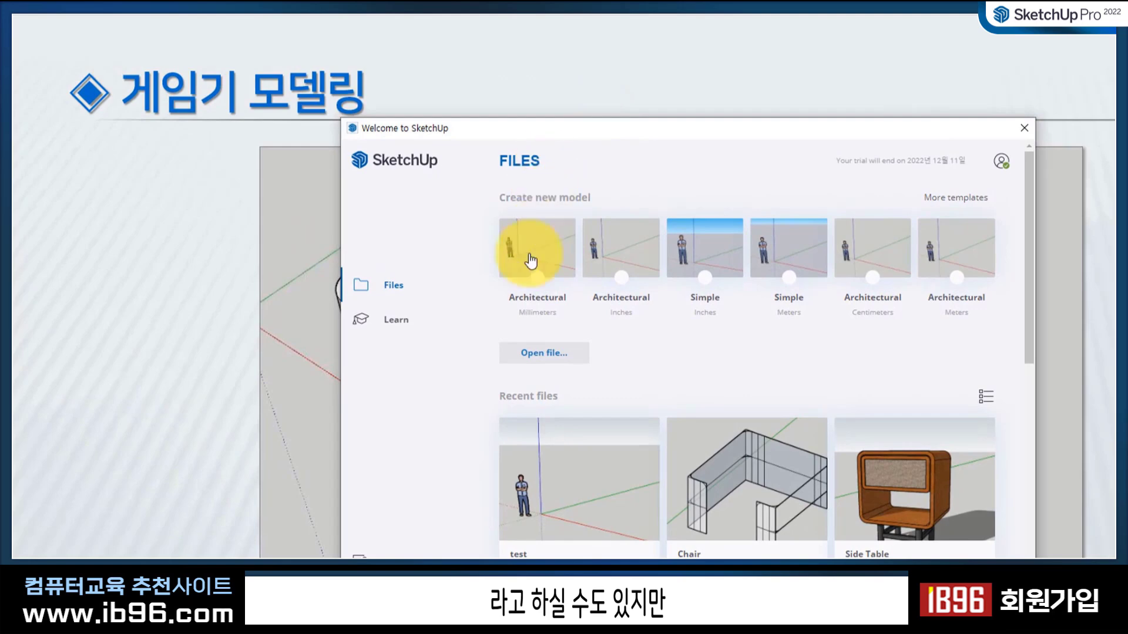
click(551, 237)
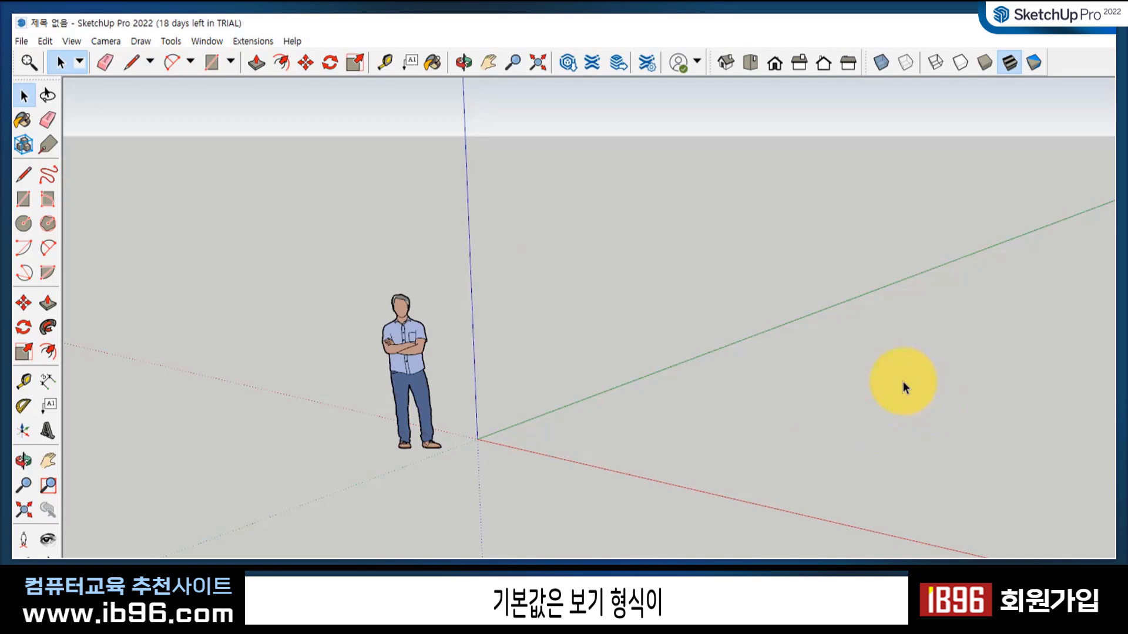
- Switch the camera from Perspective to Parallel Projection and orbit the model to check the view
middle_drag(730, 448, 624, 469)
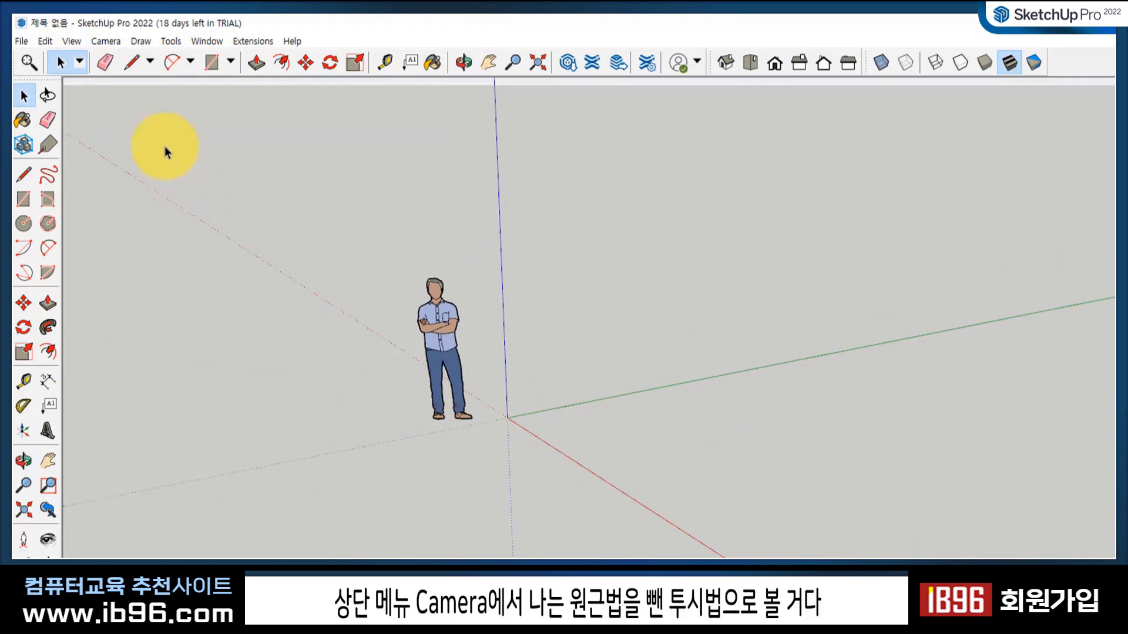
click(106, 41)
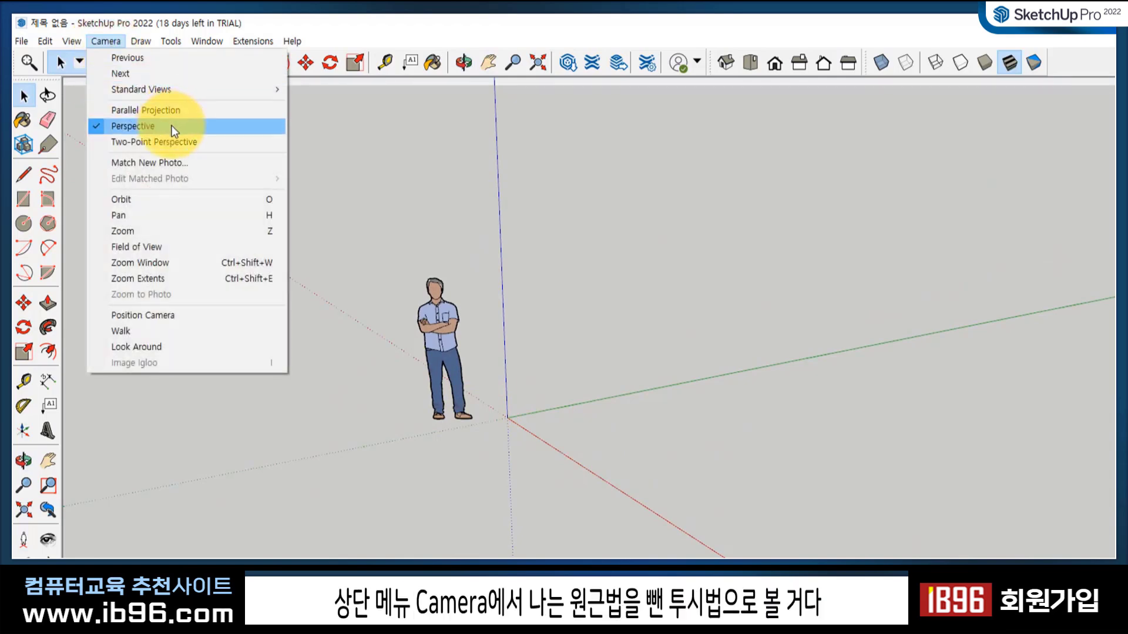
click(215, 109)
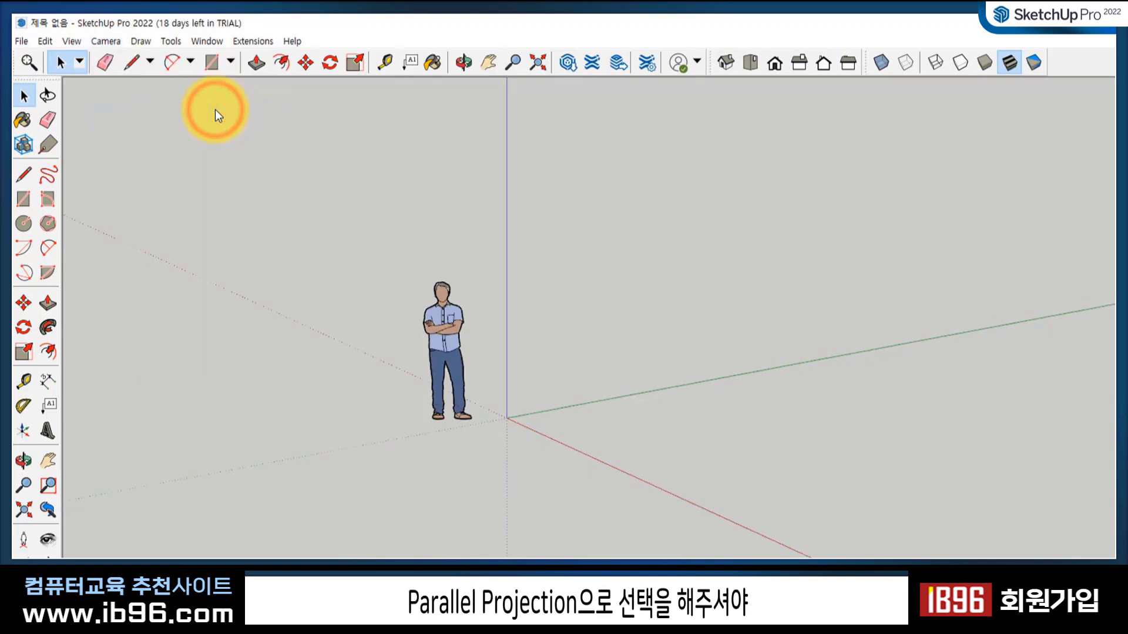
key(o)
drag(741, 338, 468, 310)
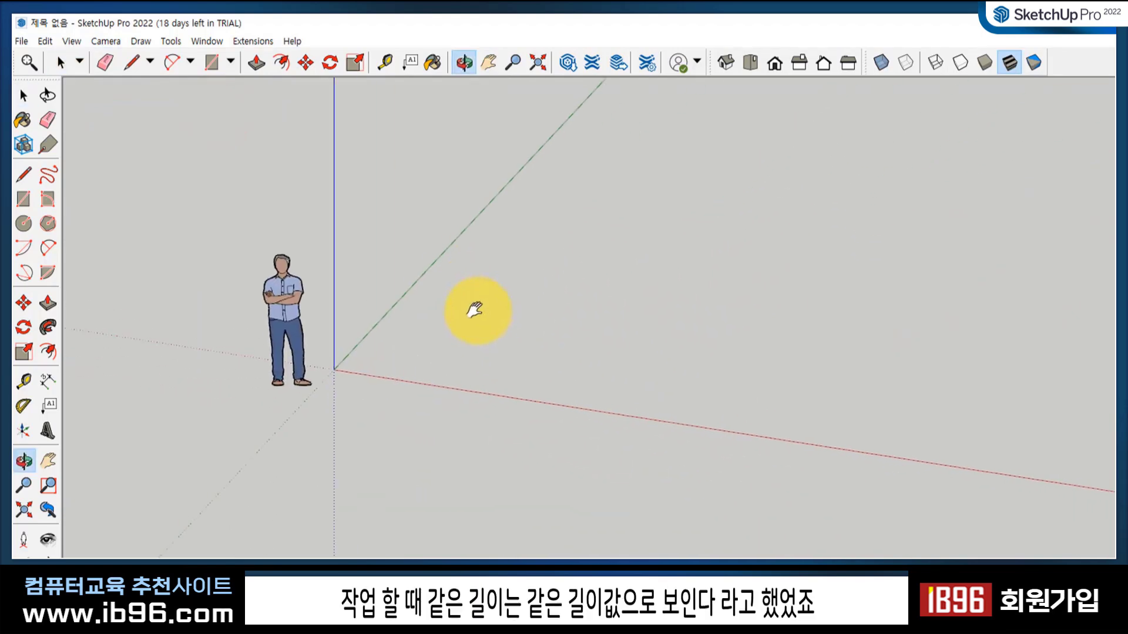
middle_drag(693, 378, 651, 390)
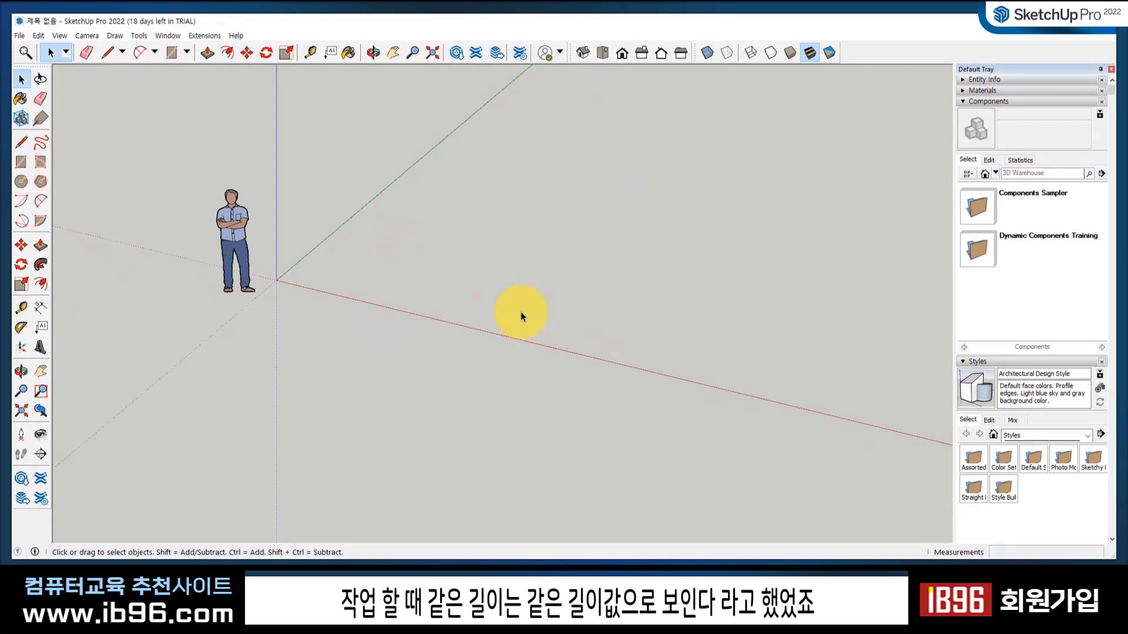
- Delete the default human figure beside the origin
middle_drag(407, 272, 400, 276)
scroll(314, 257, up, 2)
click(191, 202)
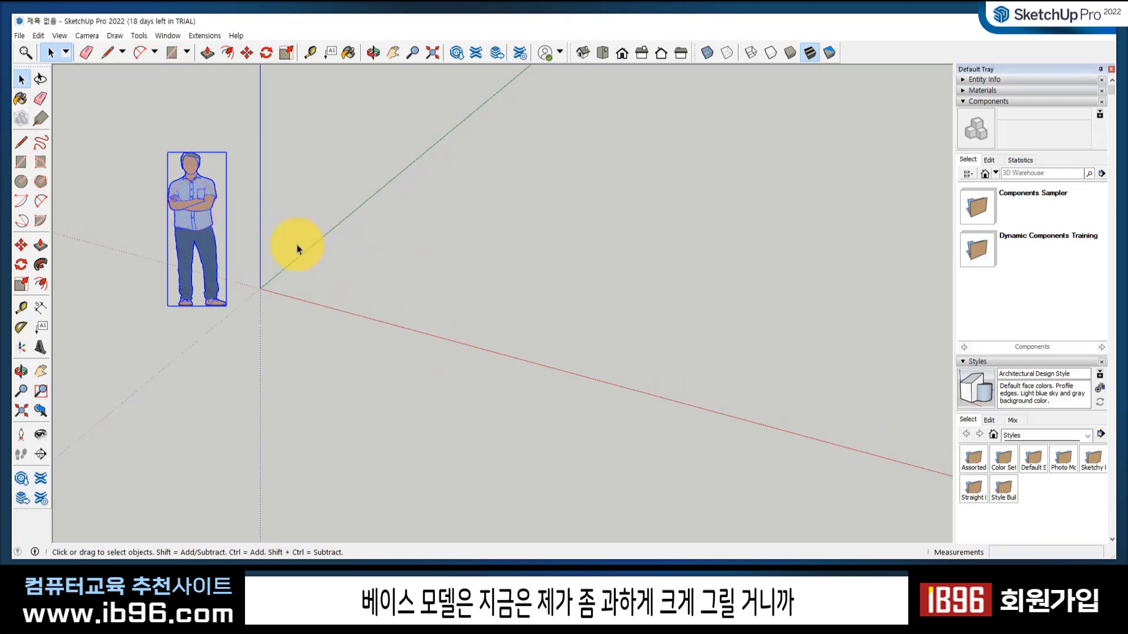
key(Delete)
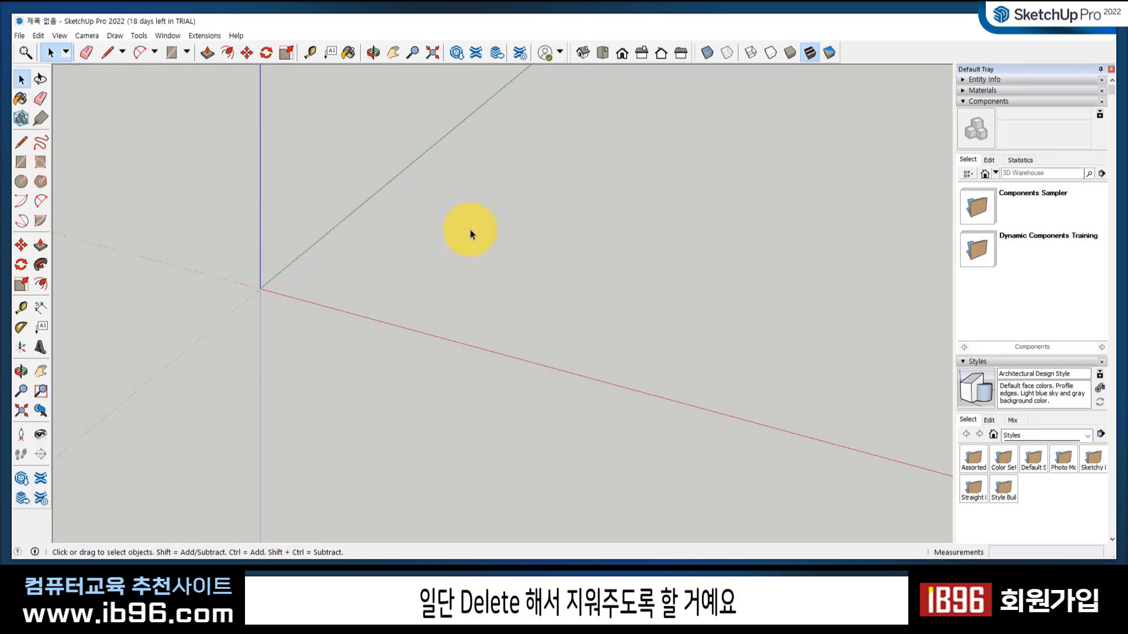
- Switch to the top view and draw a rectangle about 3802 by 1662 mm near the origin
shift+middle_drag(407, 248, 380, 260)
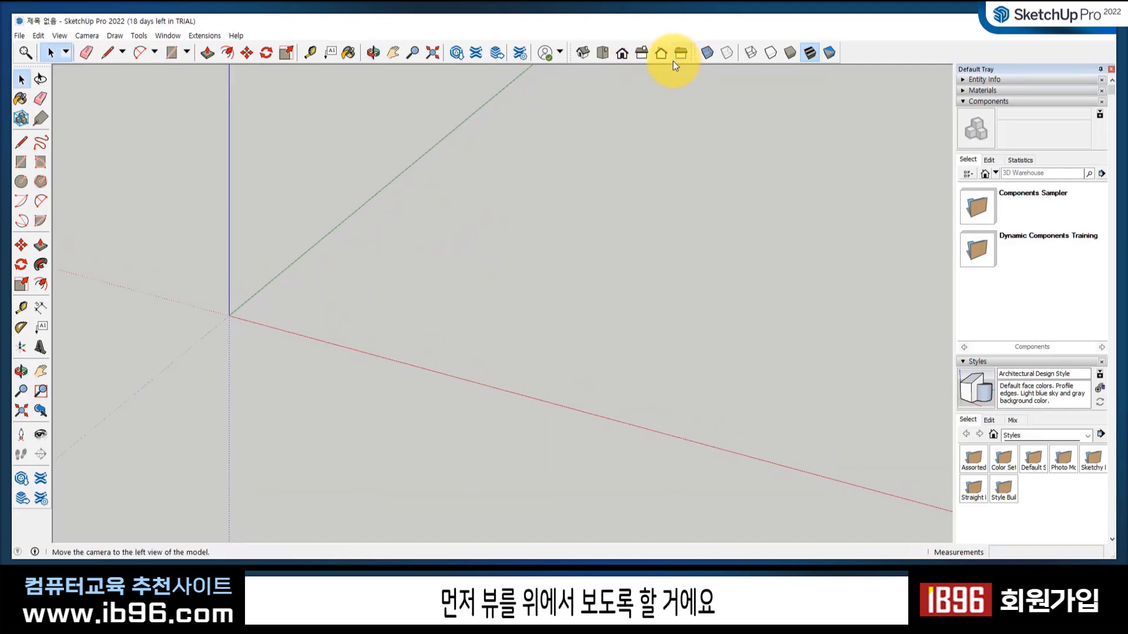
click(601, 55)
shift+middle_drag(543, 188, 333, 255)
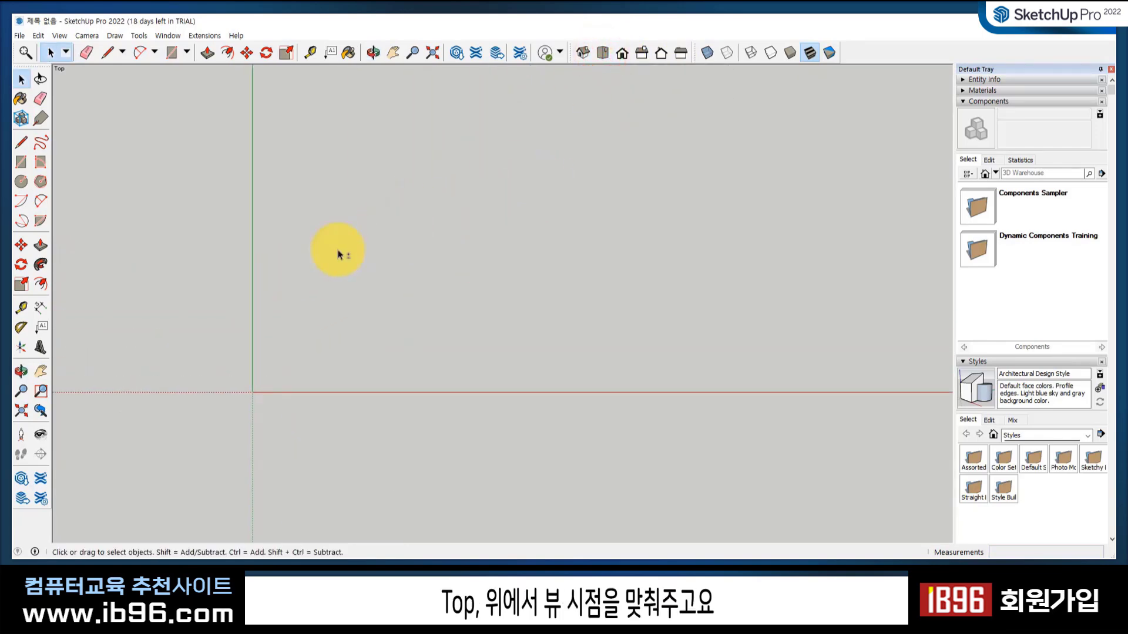
click(22, 162)
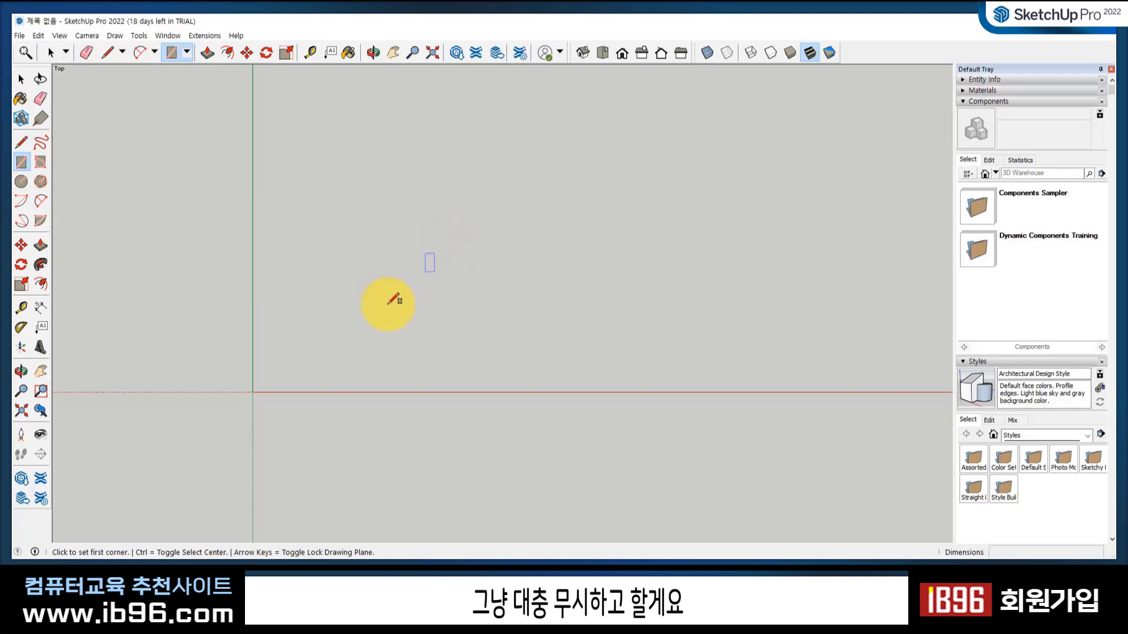
click(287, 353)
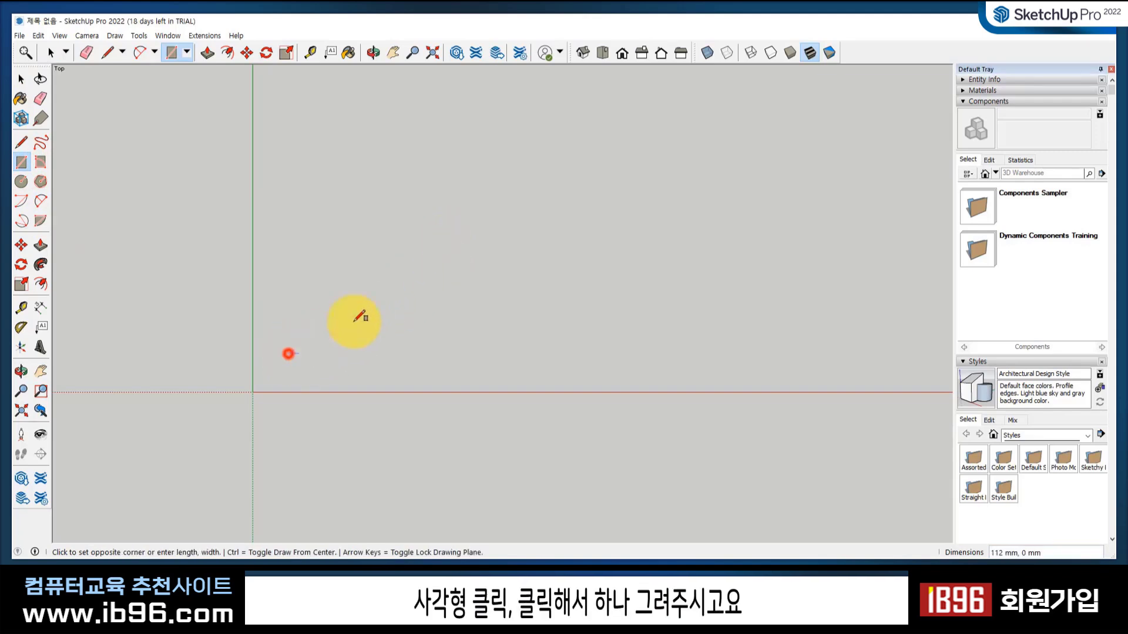
click(658, 191)
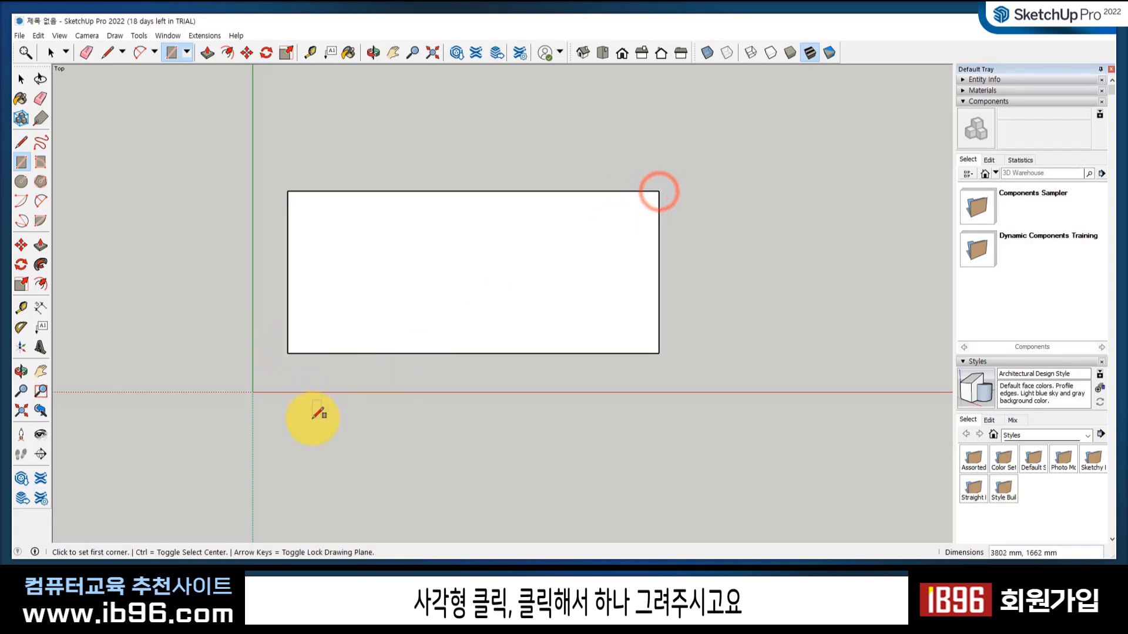
- Offset the rectangle's outline inward by about 220 mm as a guide for the corner arcs
scroll(329, 405, up, 3)
middle_drag(402, 386, 335, 347)
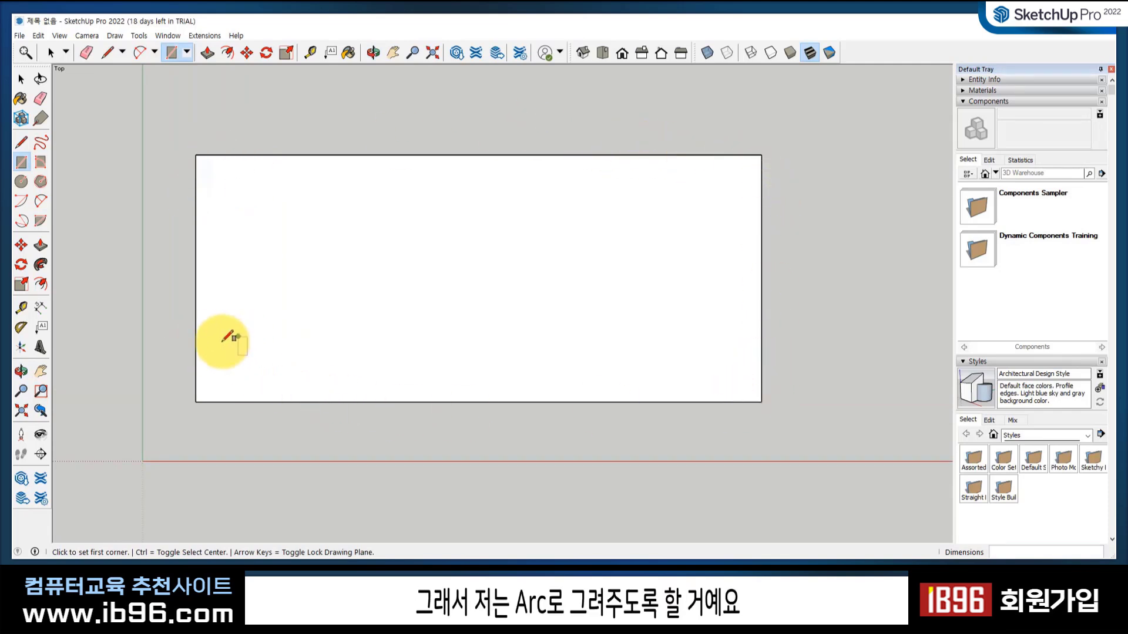
click(41, 202)
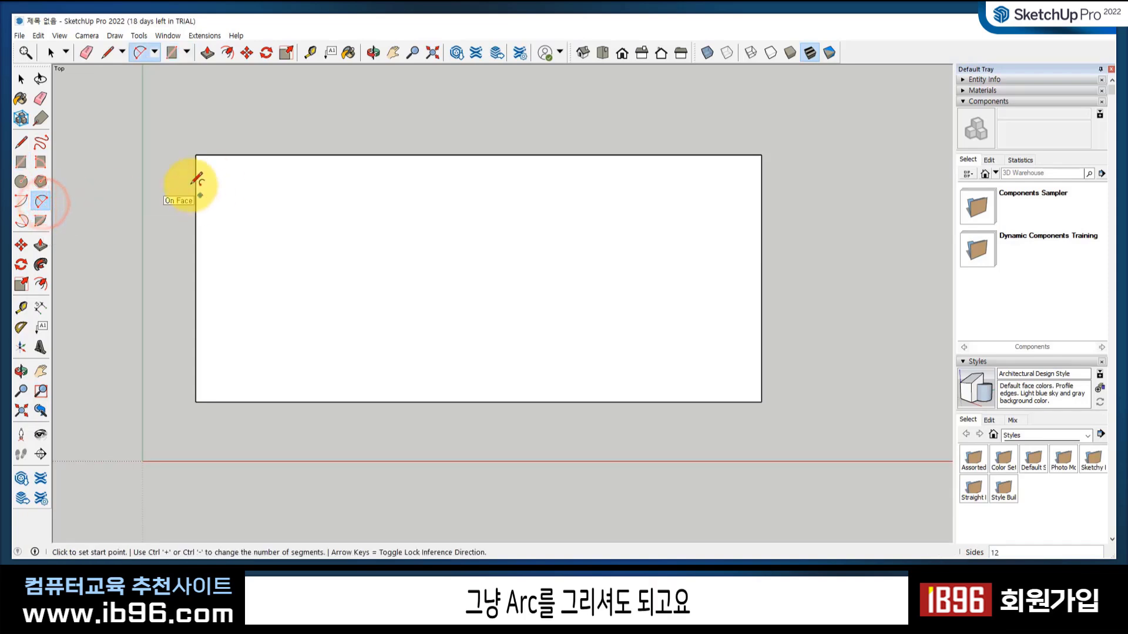
click(21, 79)
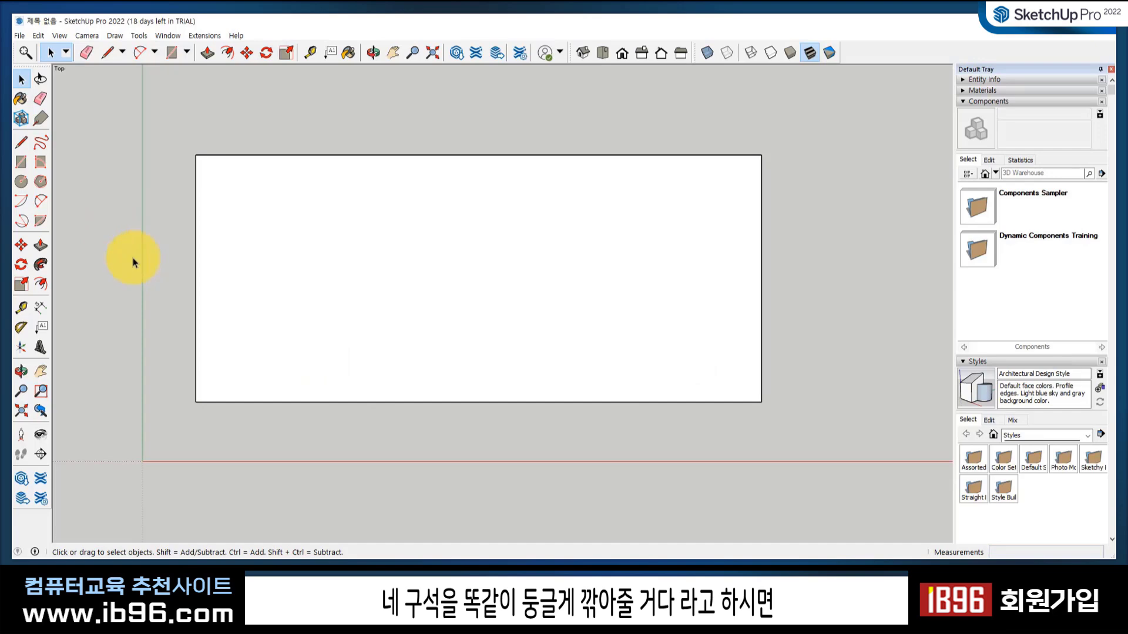
click(44, 281)
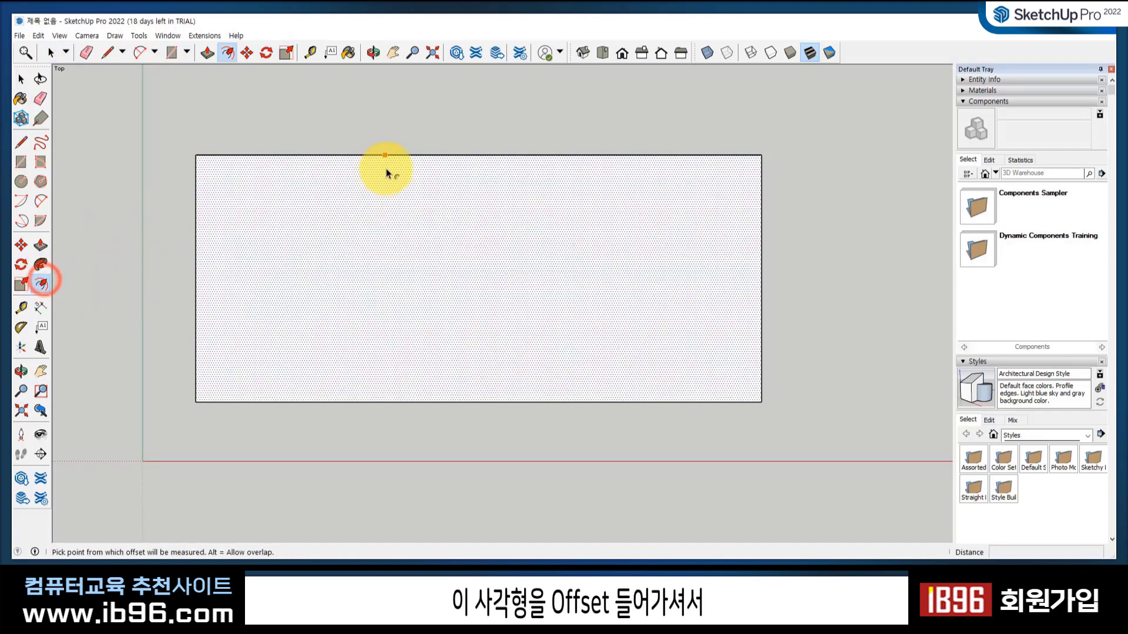
click(393, 162)
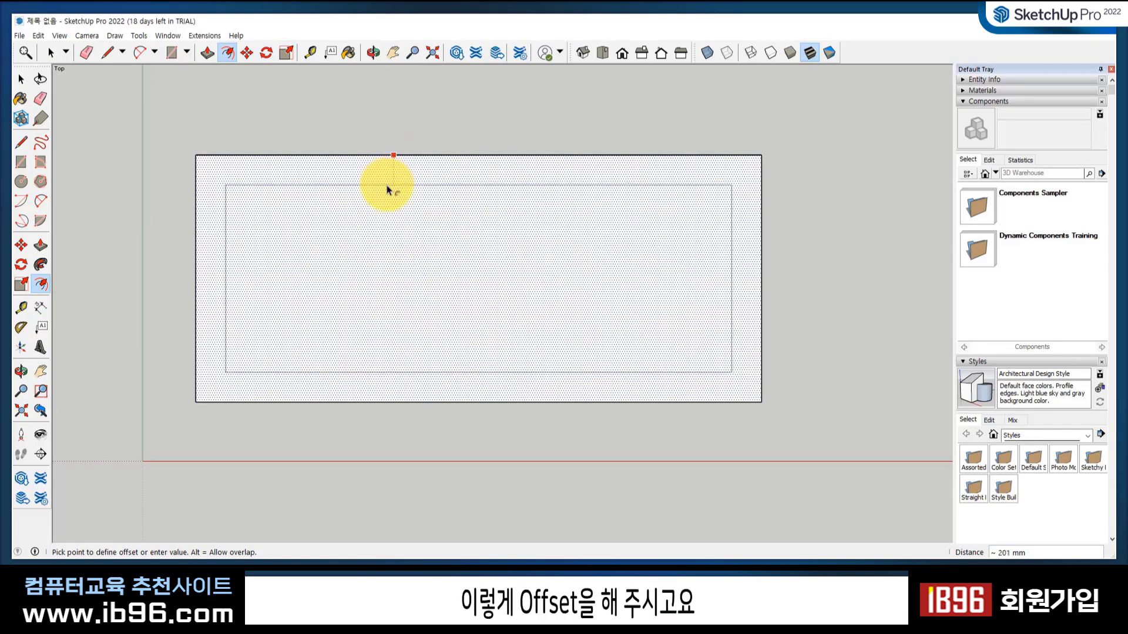
click(387, 186)
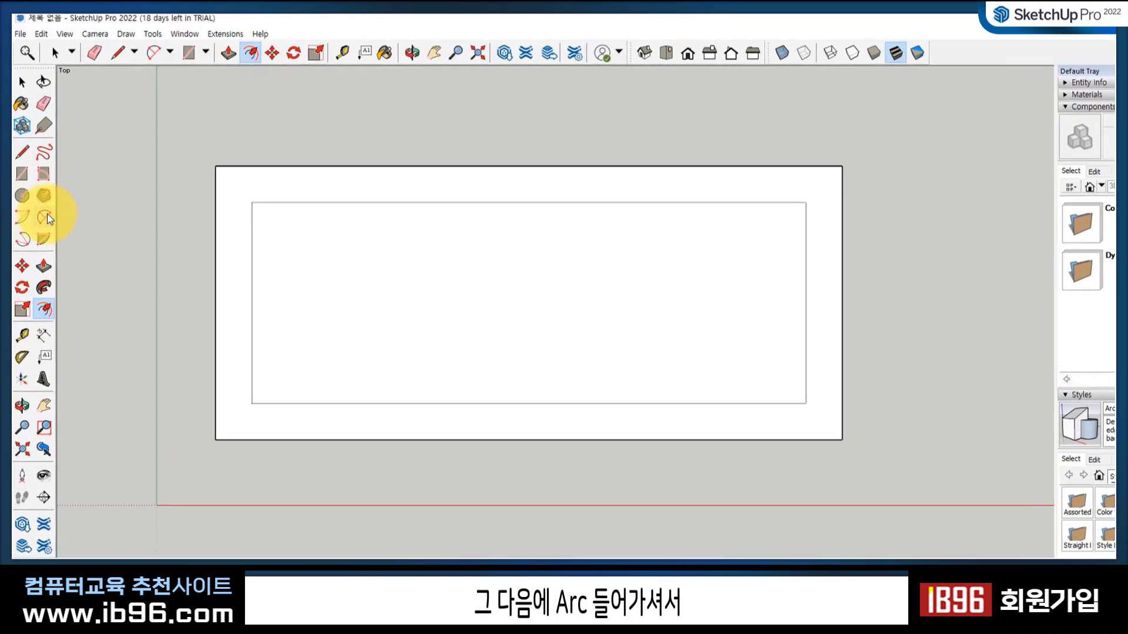
- Draw a 2 Point Arc across the outer rectangle's upper-left corner, tangent to both edges and aligned with the inner rectangle's corner
click(49, 219)
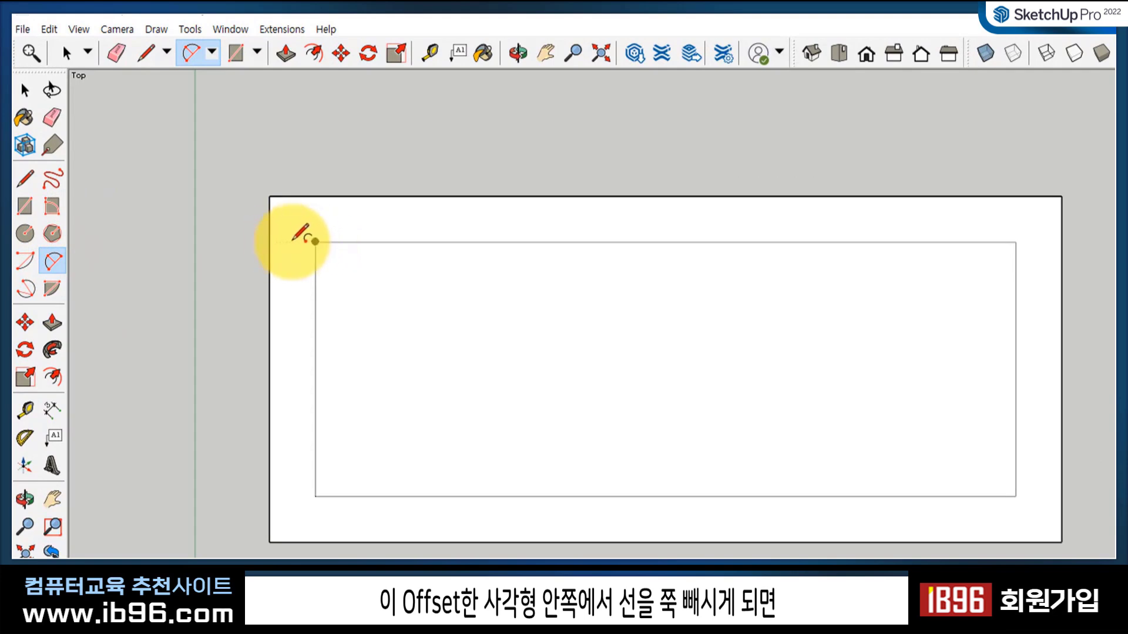
click(315, 241)
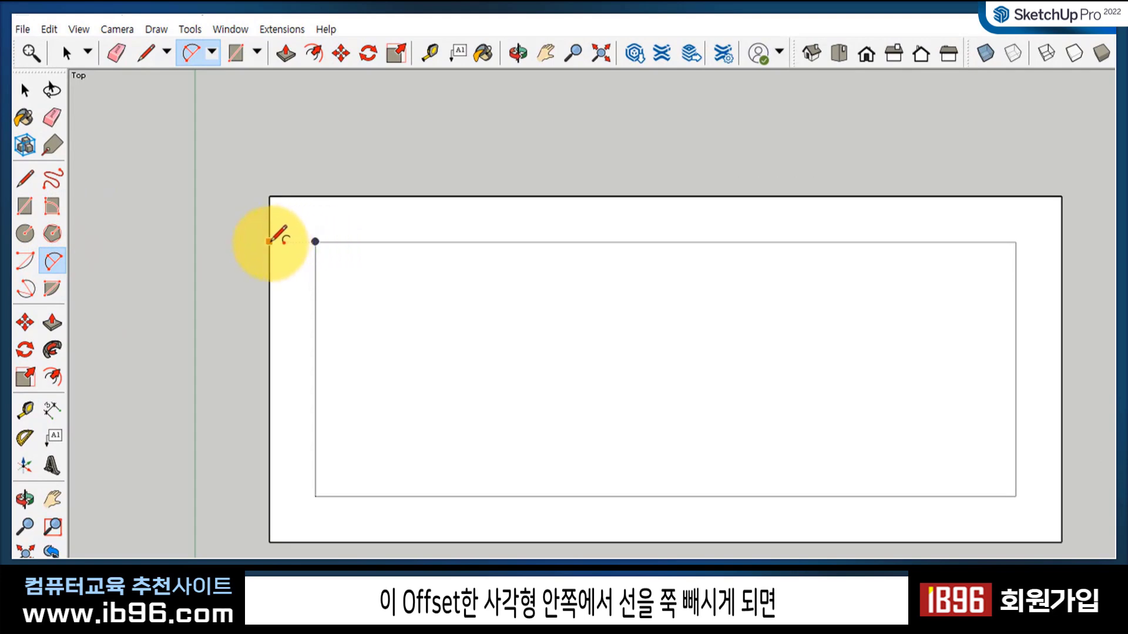
scroll(270, 241, up, 3)
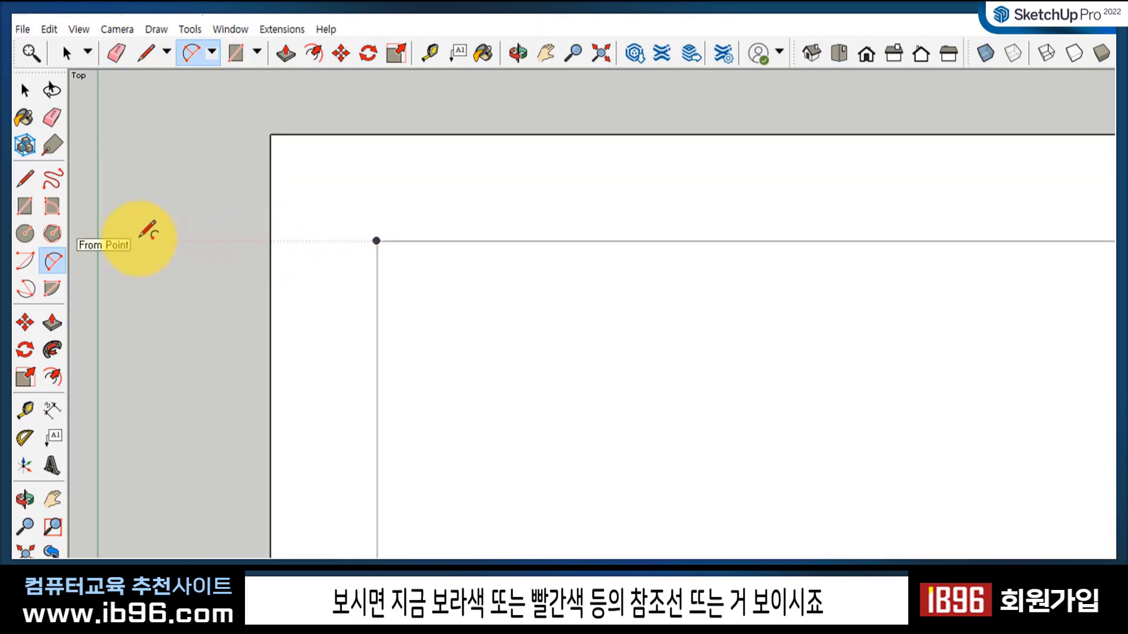
scroll(152, 234, down, 1)
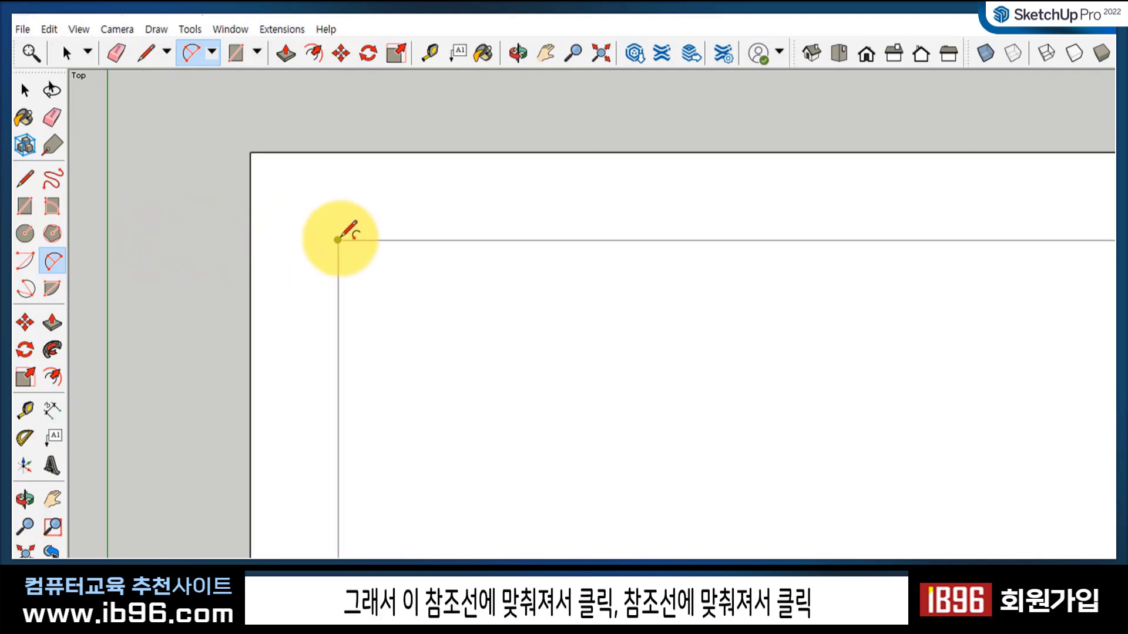
click(250, 239)
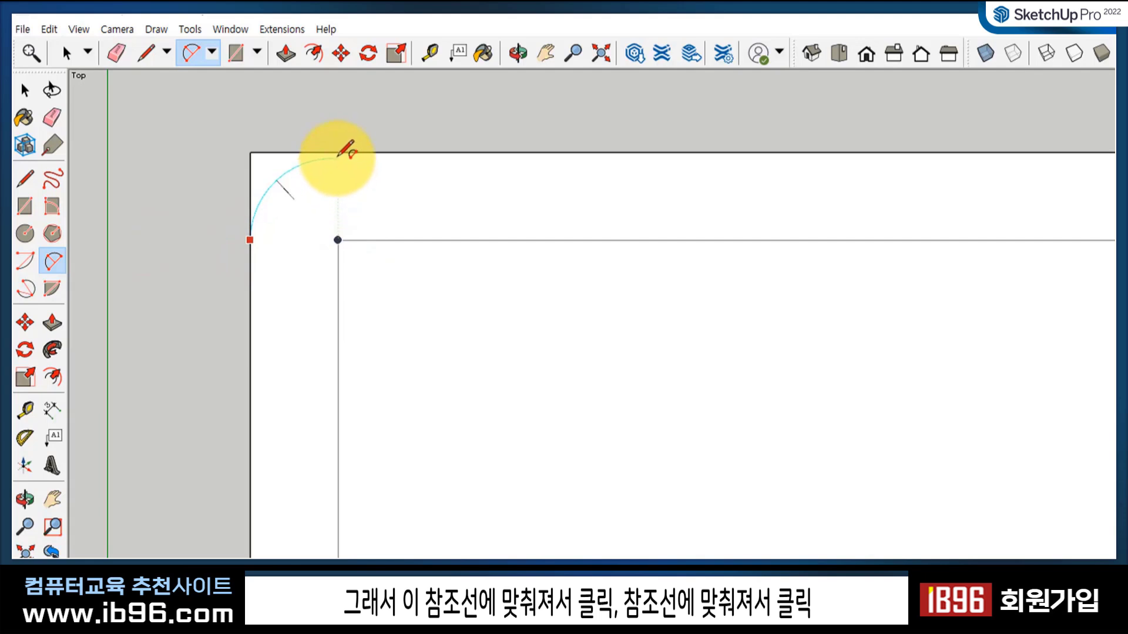
click(338, 152)
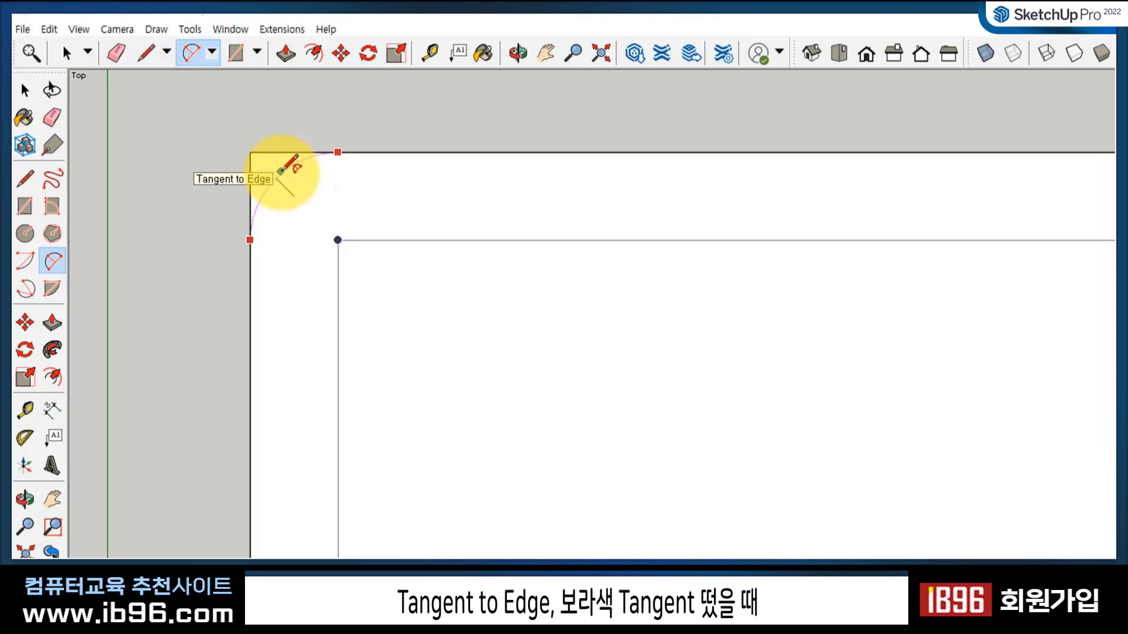
click(281, 172)
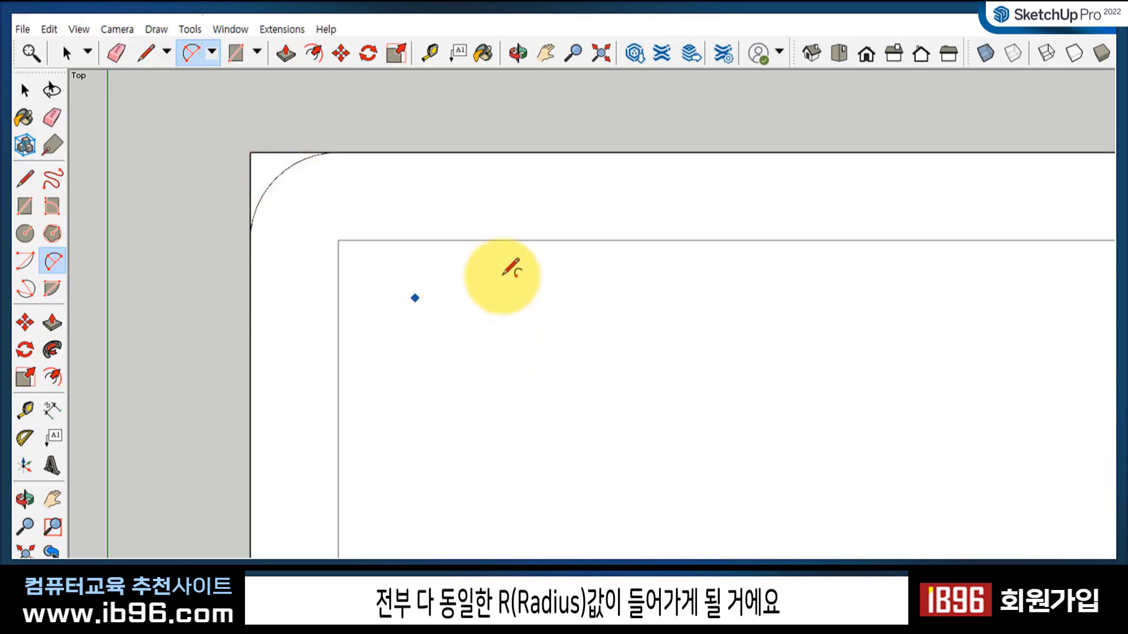
- Draw a matching tangent arc of about 220 mm radius across the outer rectangle's upper-right corner, aligned with the inner corner
scroll(500, 305, down, 3)
shift+middle_drag(914, 372, 749, 358)
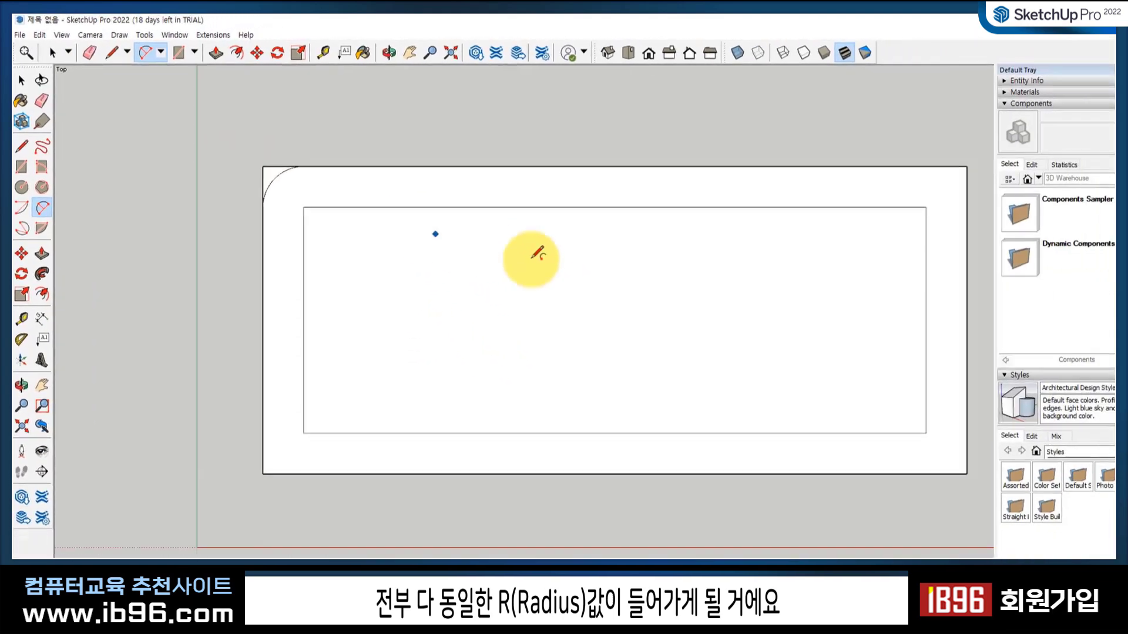
shift+middle_drag(535, 267, 528, 266)
key(a)
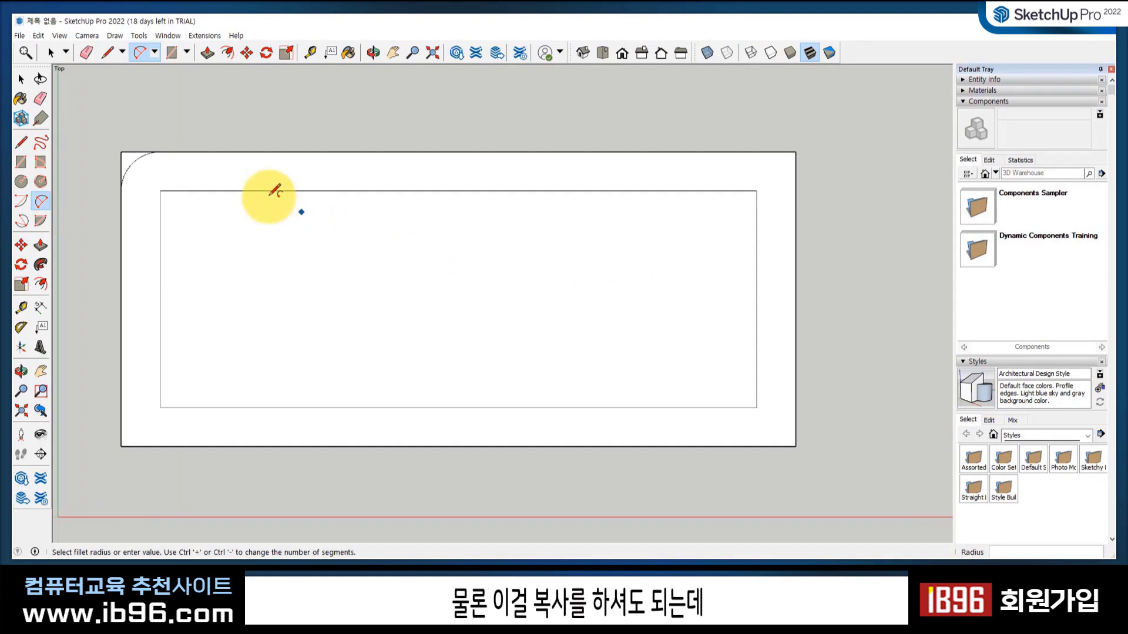
click(134, 163)
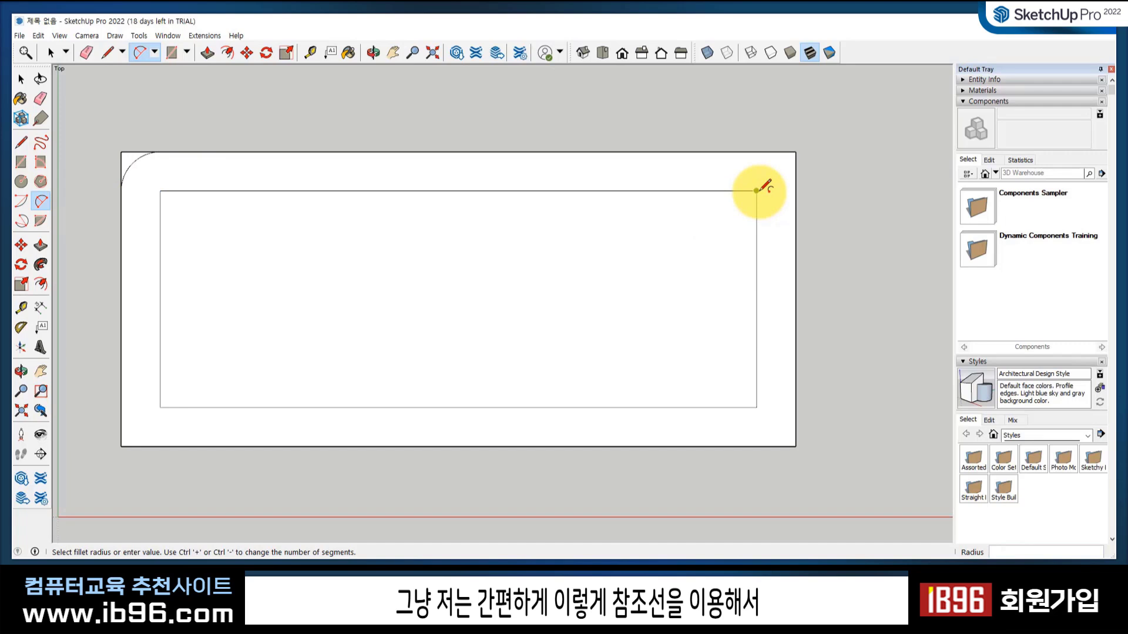
click(795, 190)
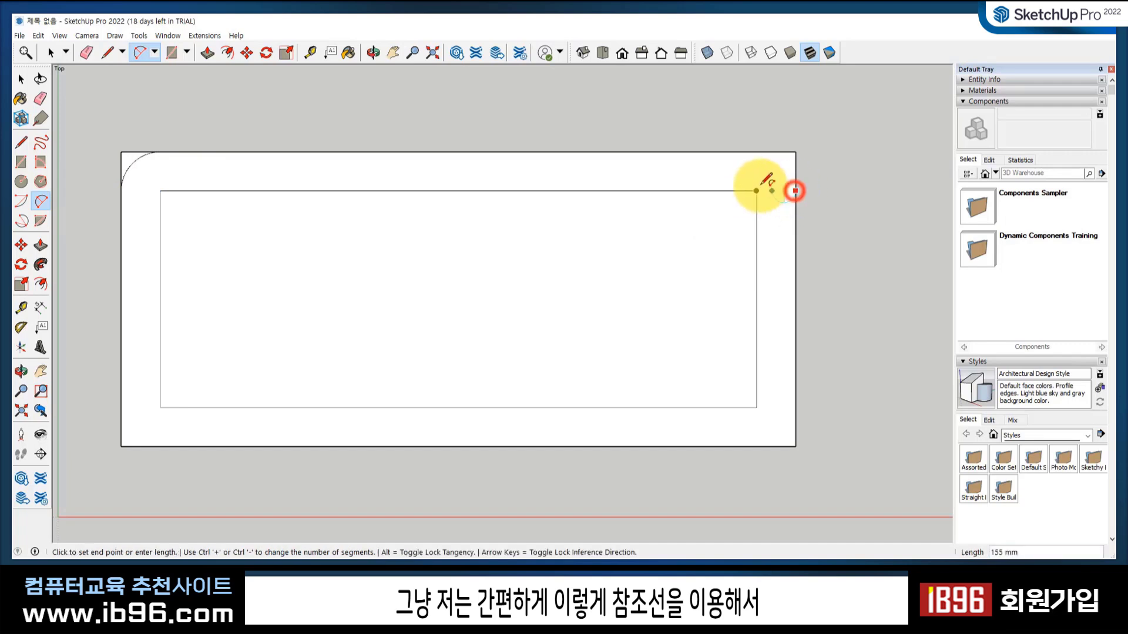
click(756, 151)
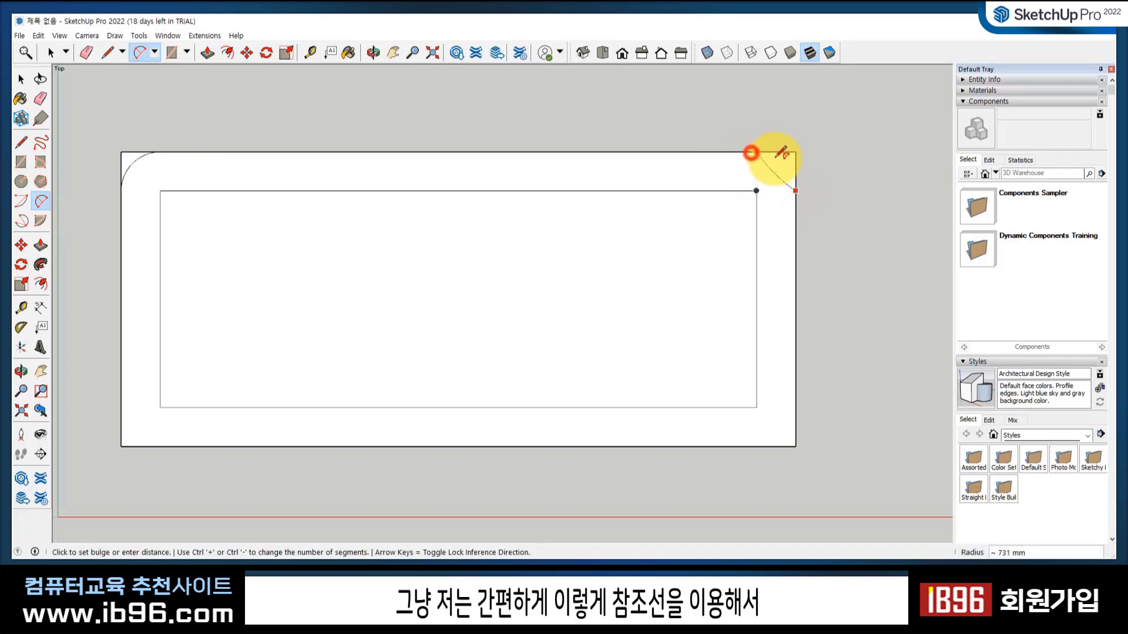
click(783, 160)
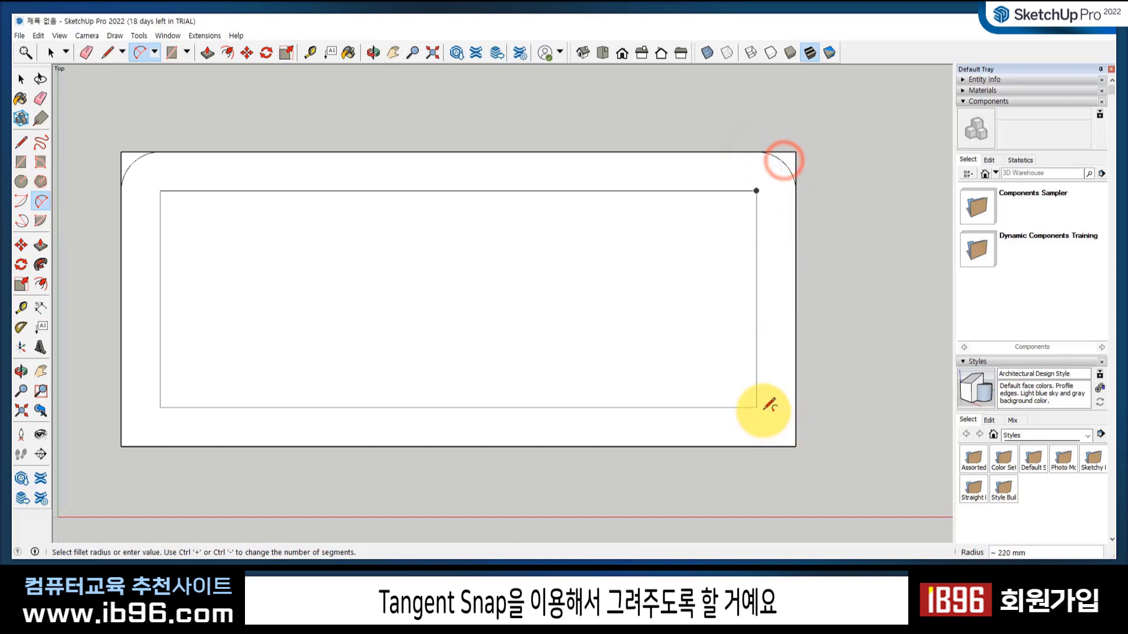
- Round the outer rectangle's two lower corners with tangent arcs of about 220 mm radius, aligned with the inner corners
click(796, 407)
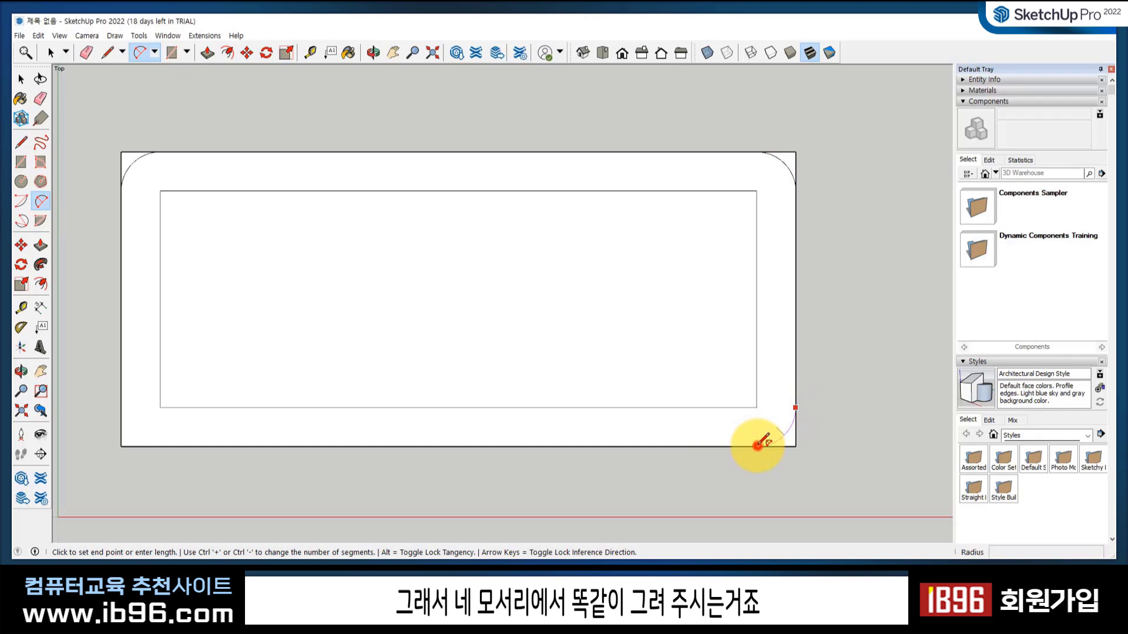
click(756, 445)
click(765, 433)
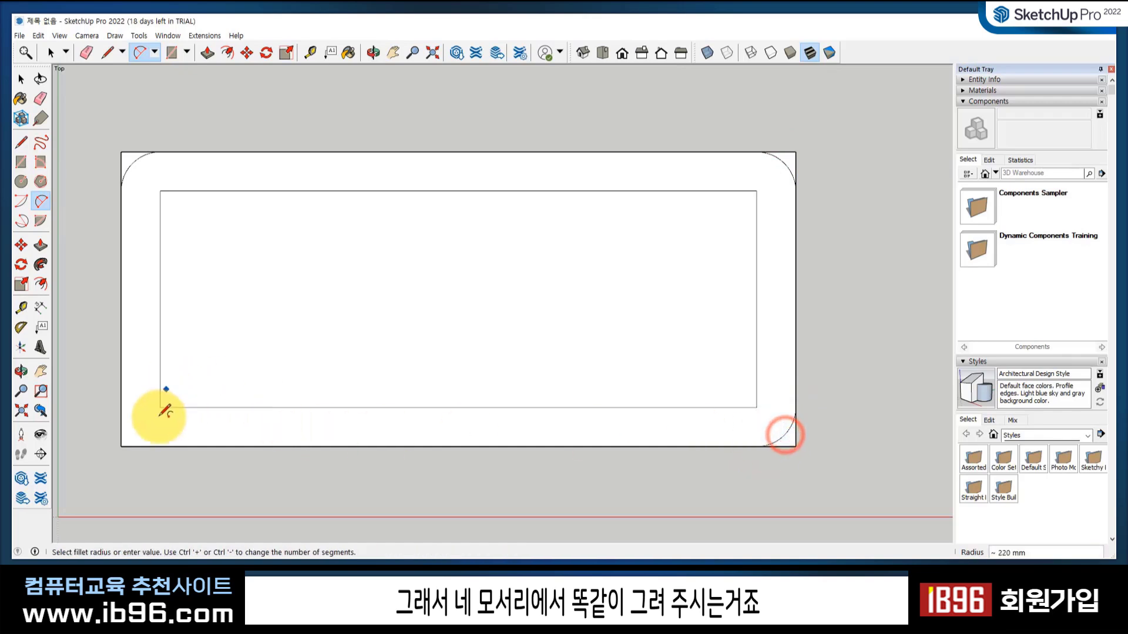
click(160, 445)
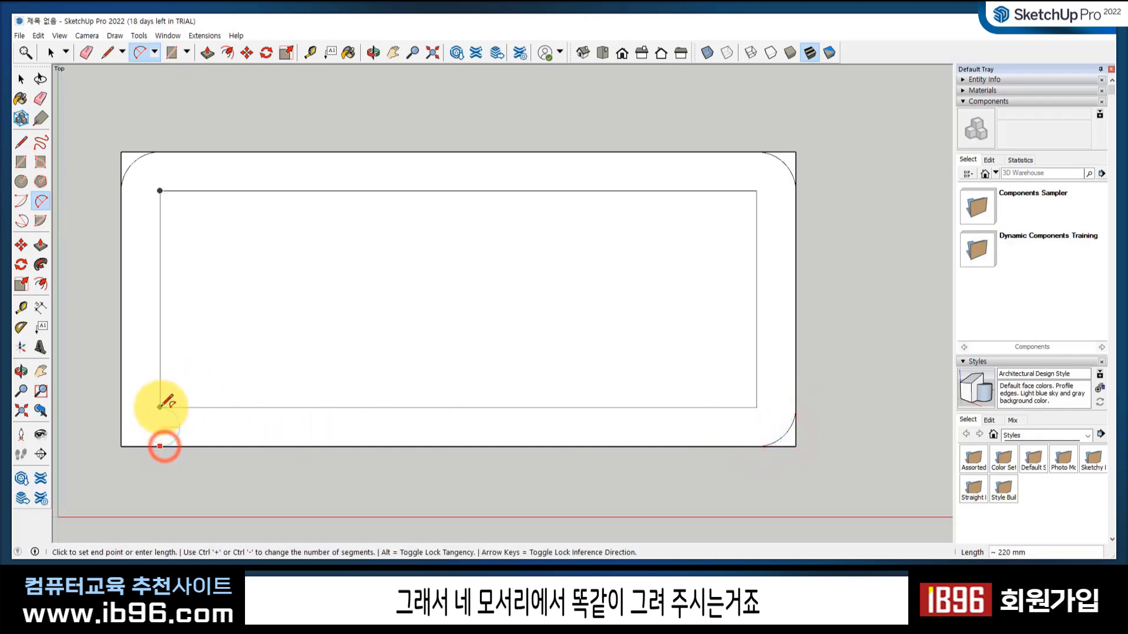
click(120, 406)
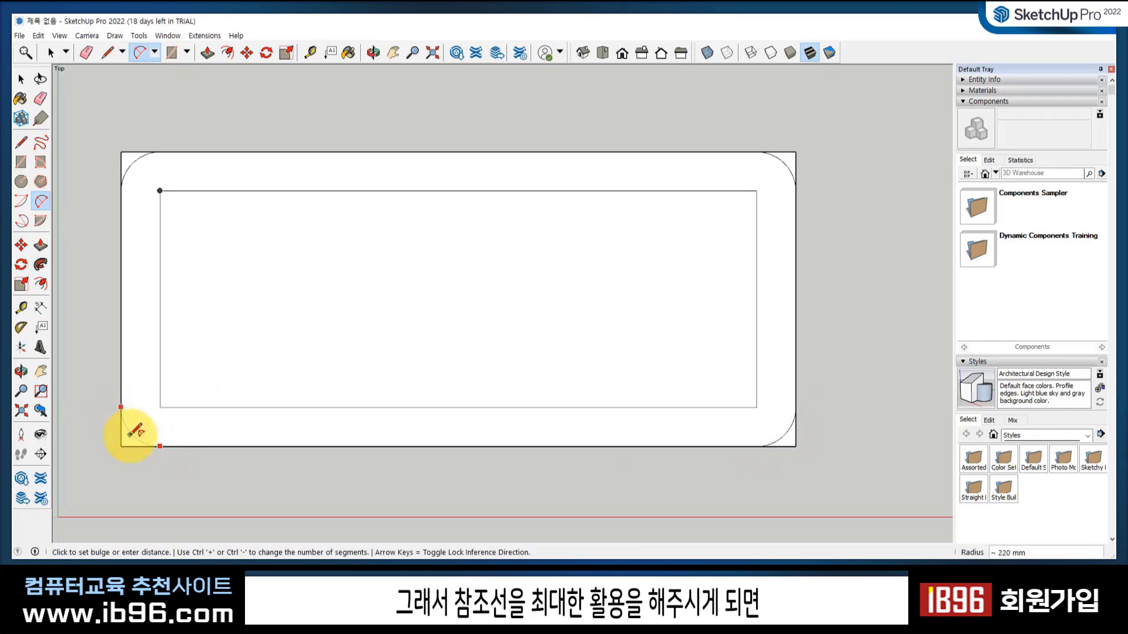
click(131, 435)
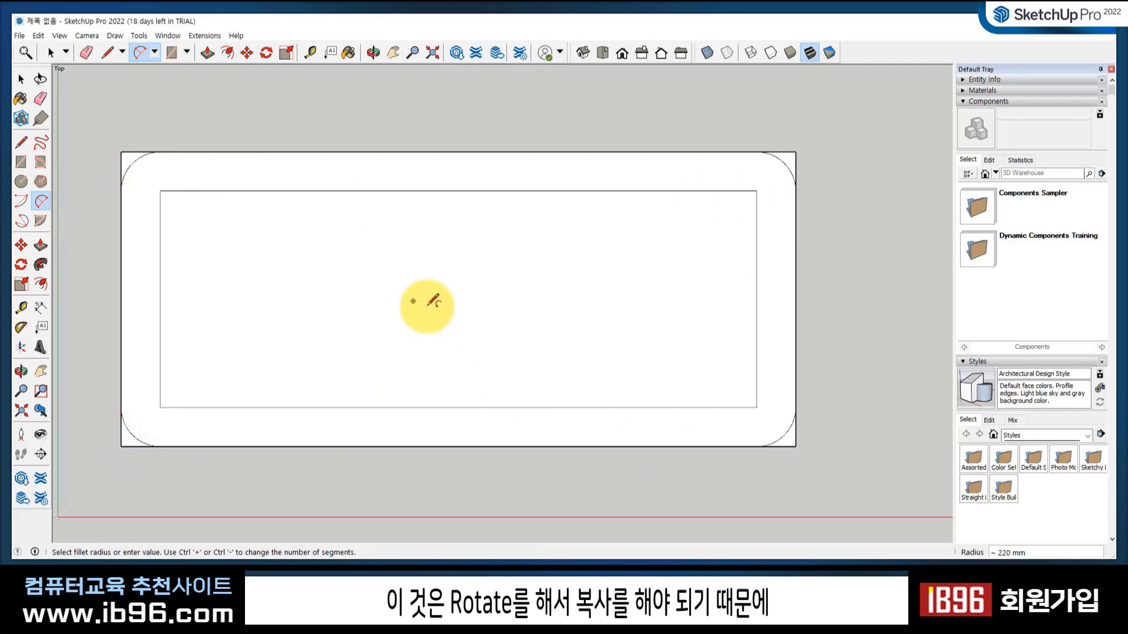
- Delete the leftover square corner edges outside the four arcs
shift+middle_drag(385, 269, 435, 270)
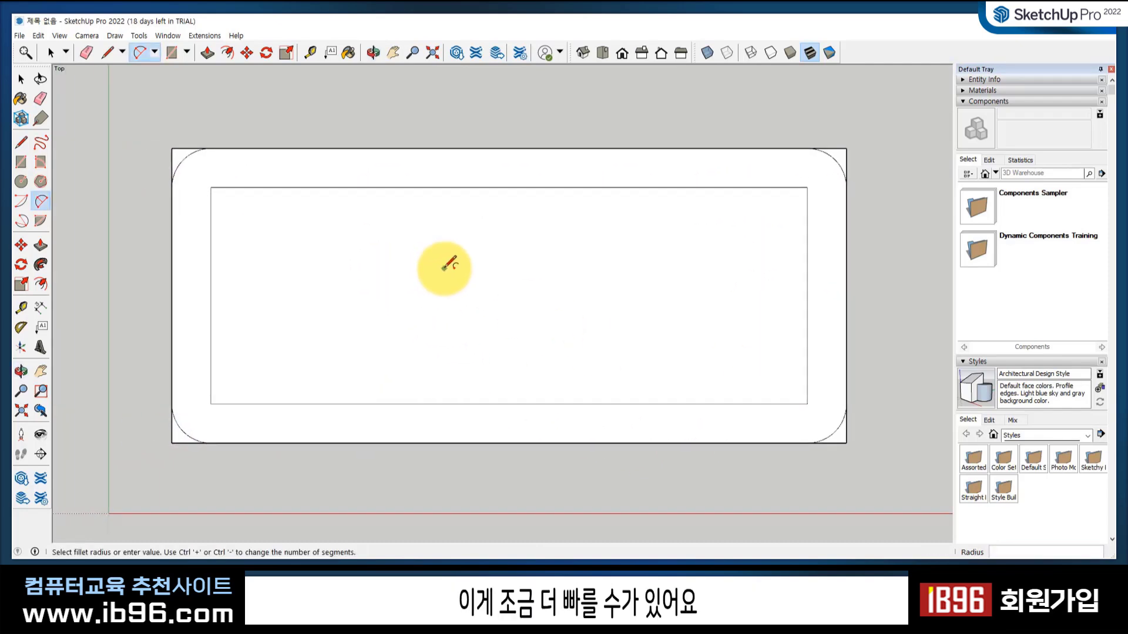
click(21, 79)
click(174, 152)
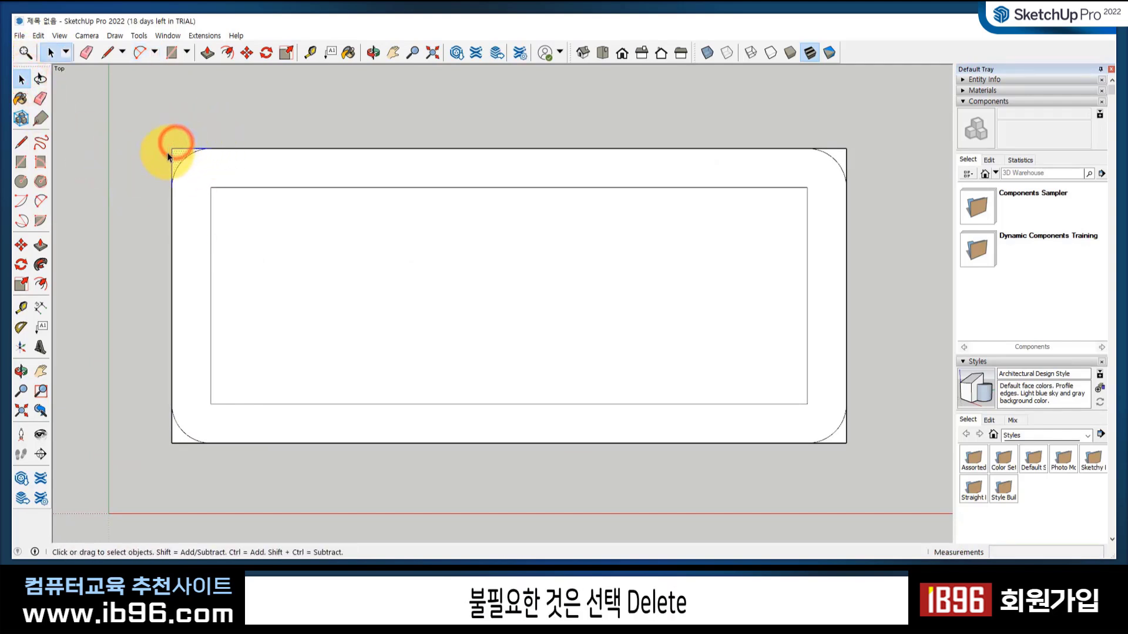
drag(850, 151, 844, 151)
key(Delete)
drag(854, 464, 837, 442)
key(Delete)
drag(161, 442, 154, 432)
key(Delete)
- Delete all four edges of the inner construction rectangle, leaving only the rounded outer outline
click(244, 404)
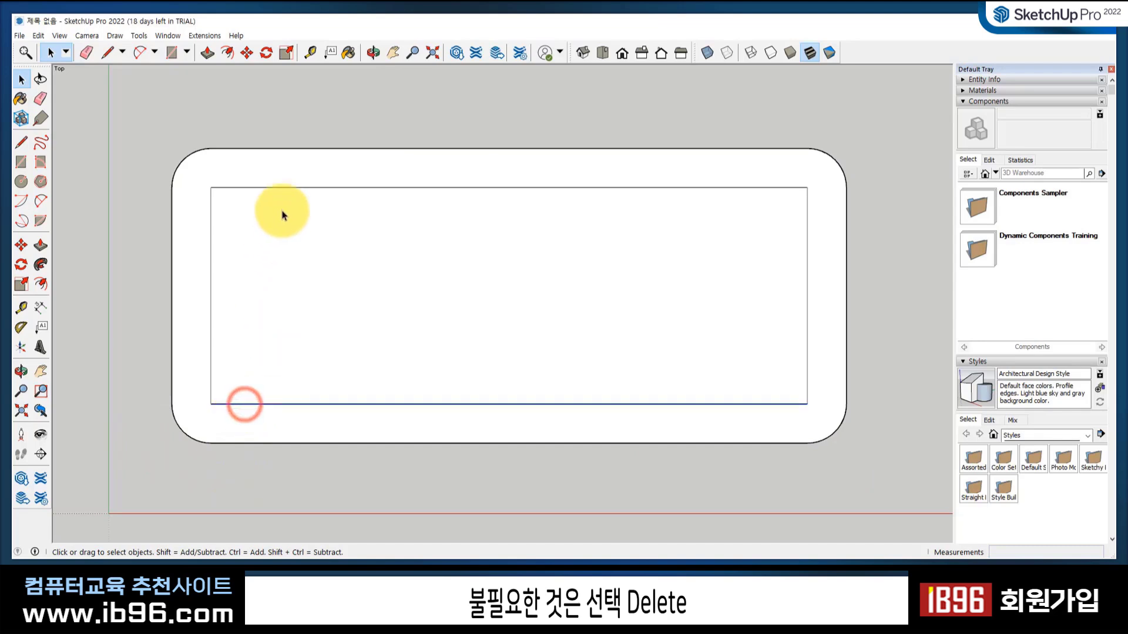
key(Delete)
click(287, 188)
key(Delete)
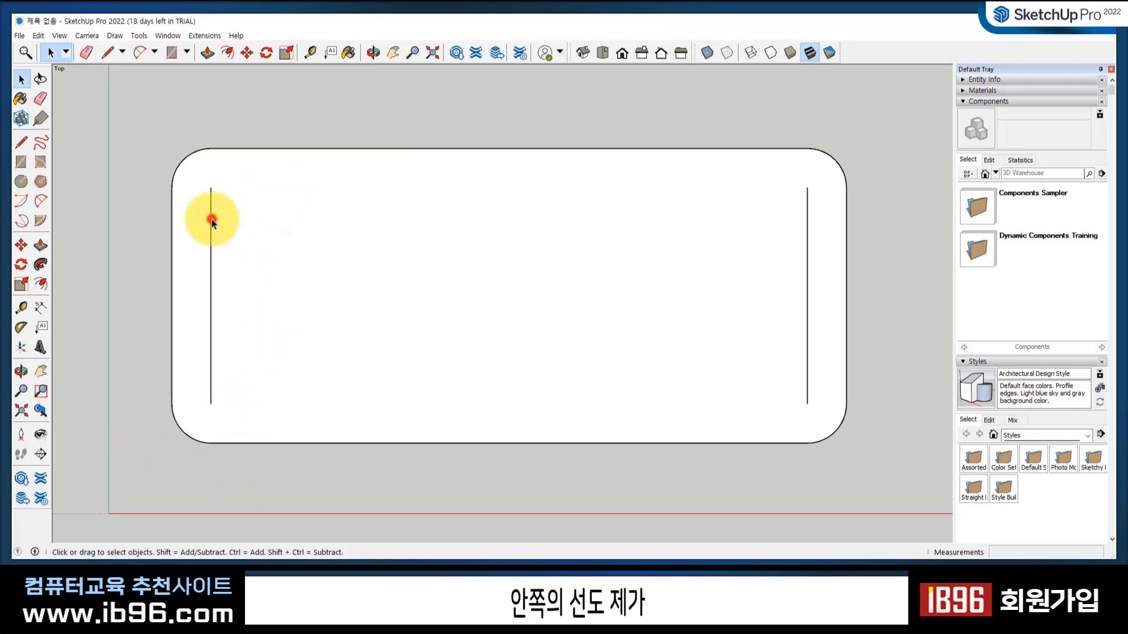
click(212, 222)
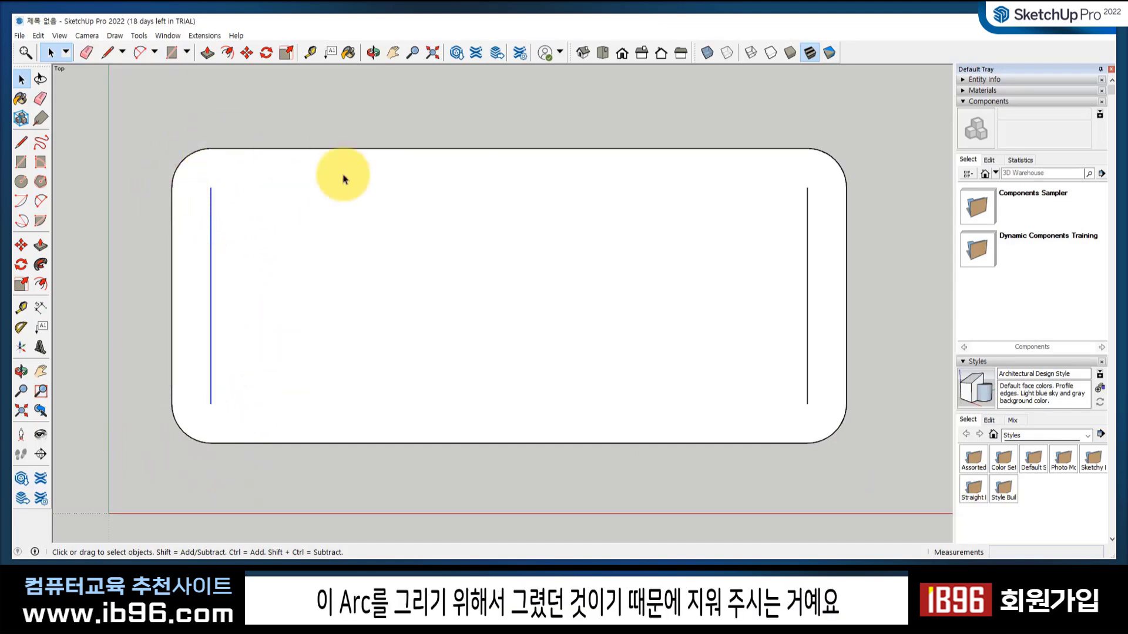
key(Delete)
click(808, 292)
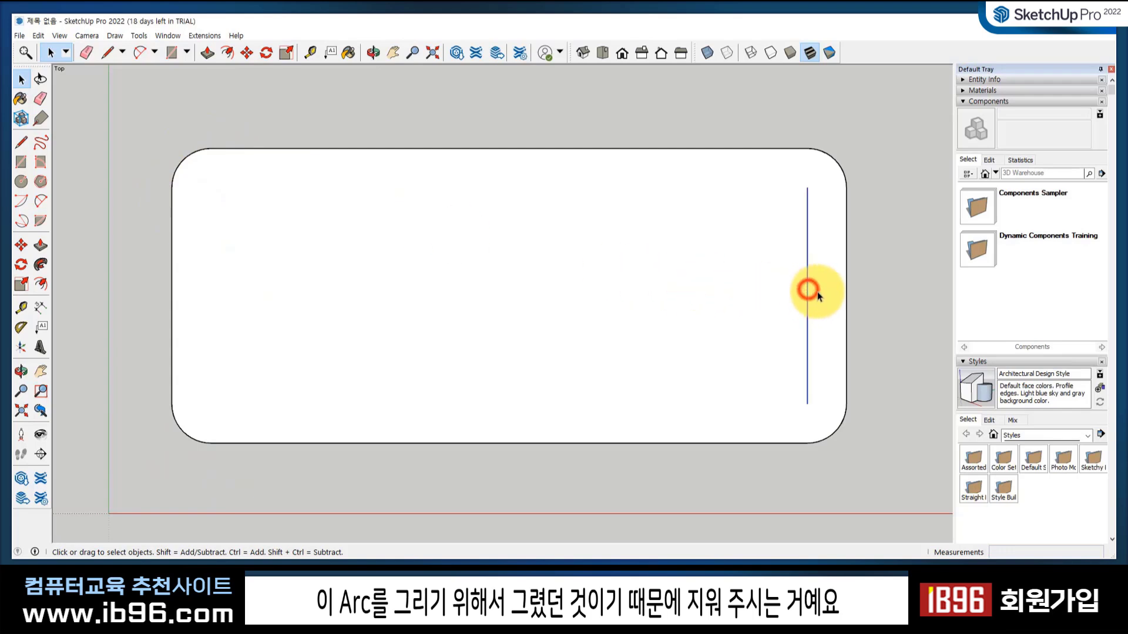
key(Delete)
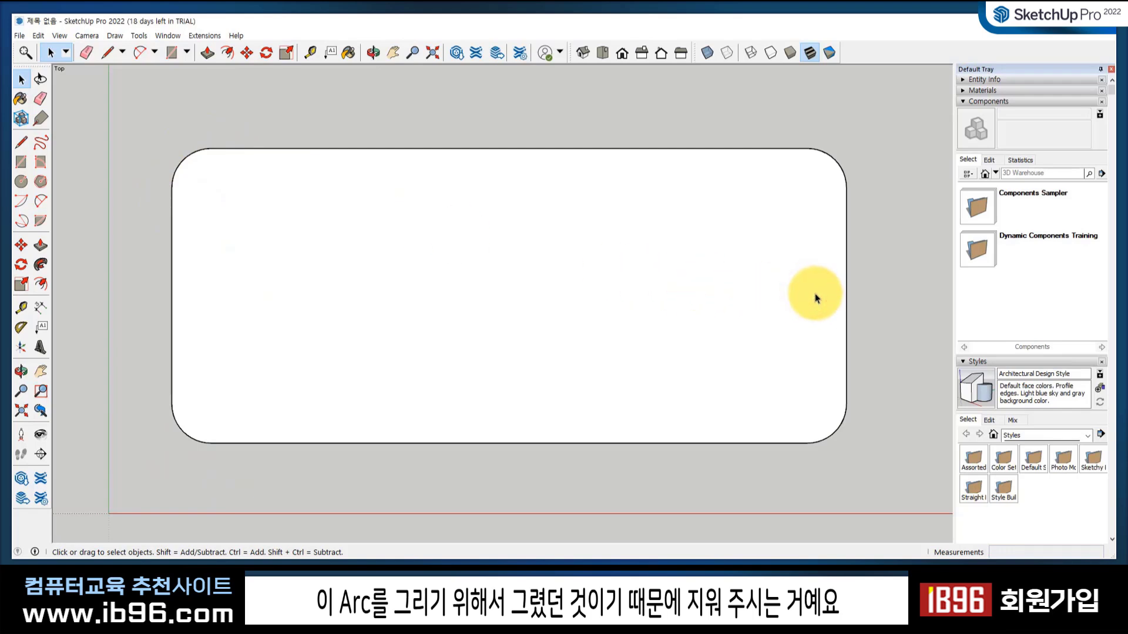
- Push/Pull the rounded face upward about 199 mm to form the console body, and return to top view
middle_drag(604, 432, 390, 133)
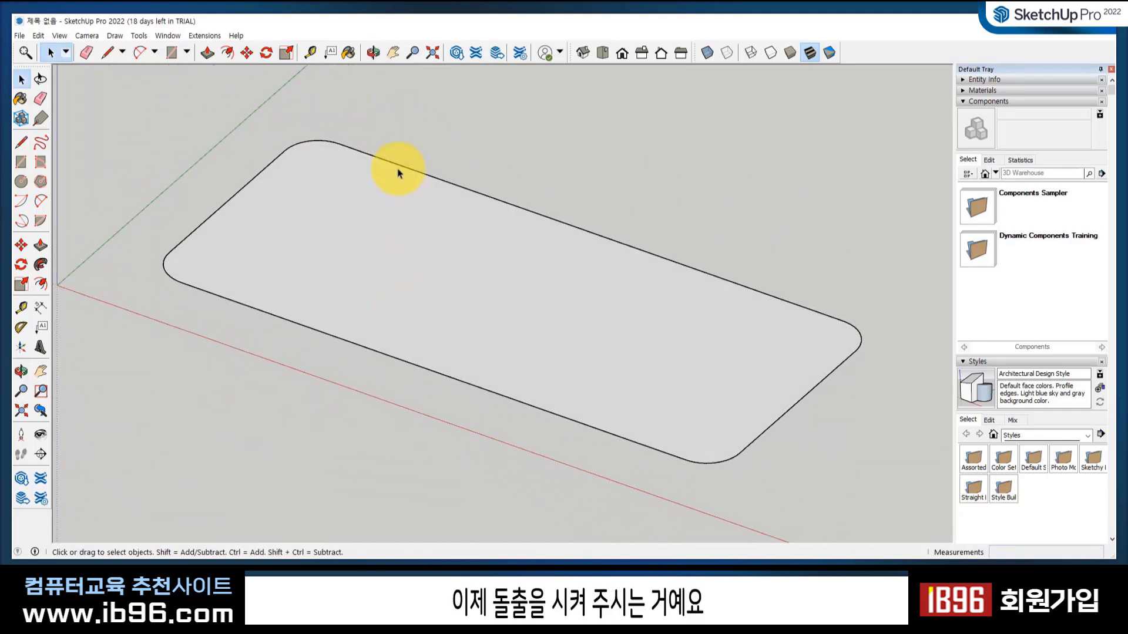
click(41, 245)
click(433, 315)
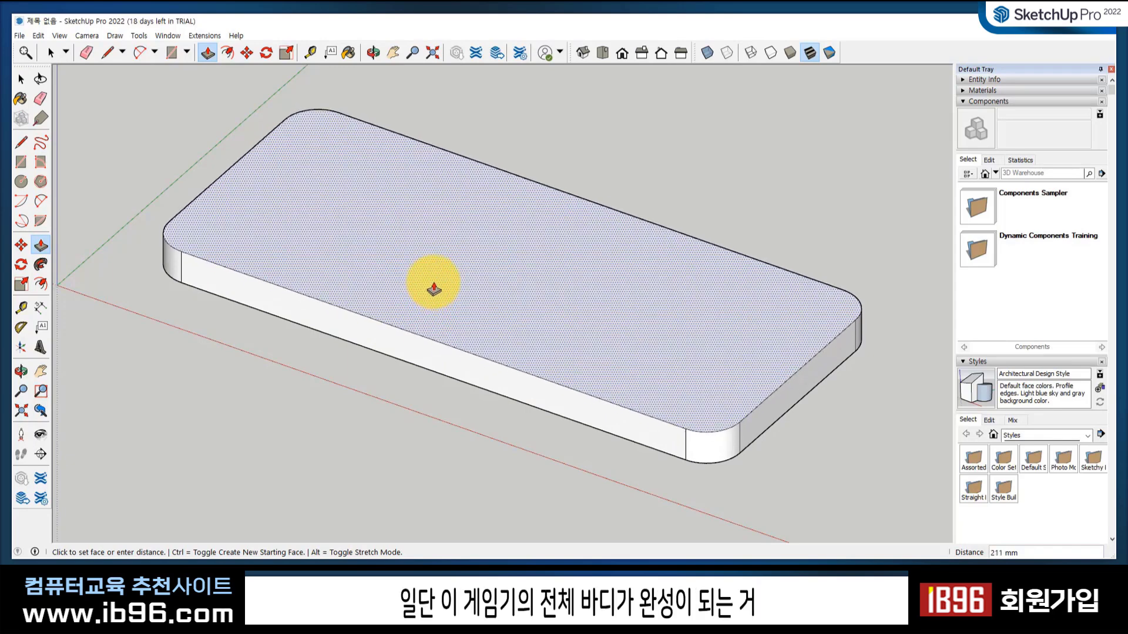
click(434, 291)
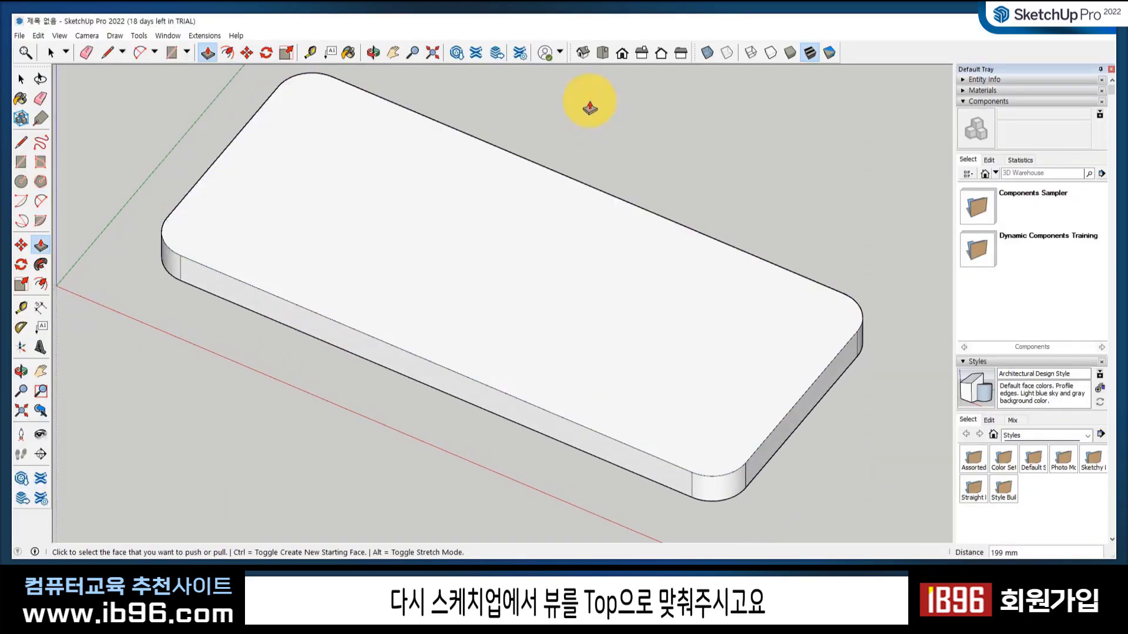
click(600, 52)
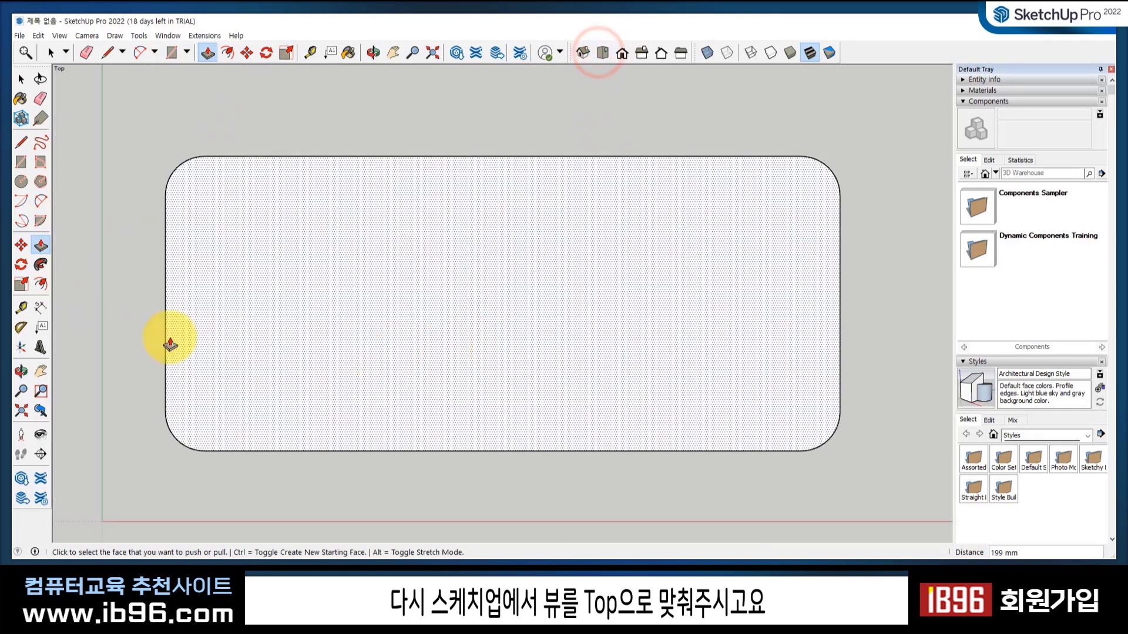
- Try dividing the body's top face with two full-height lines, each about 1662 mm long, and undo both
click(22, 142)
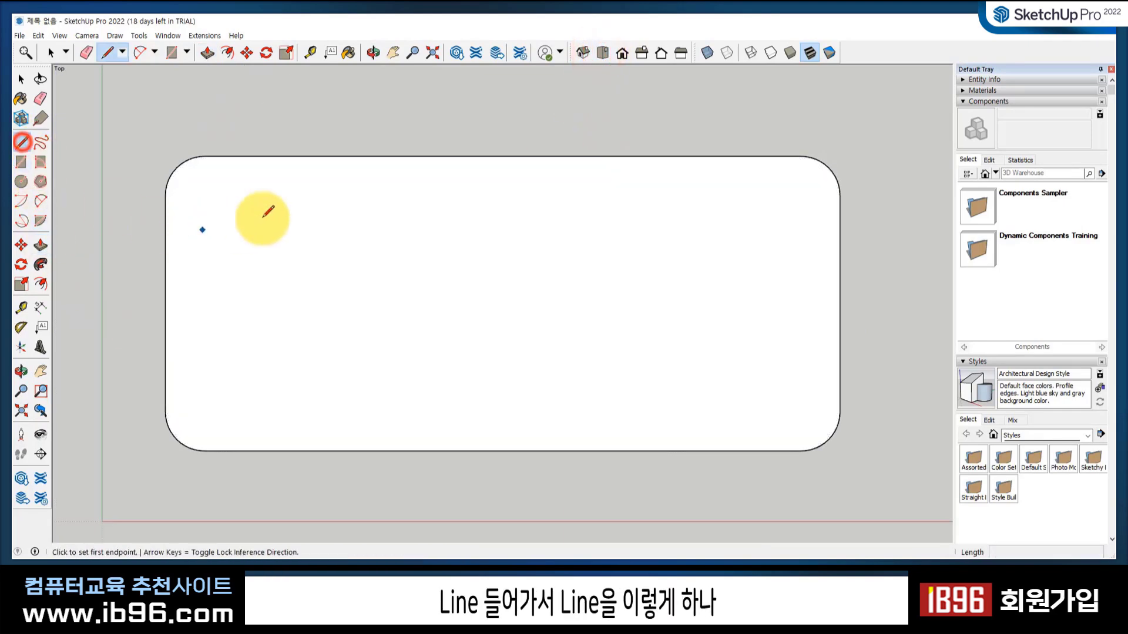
click(298, 157)
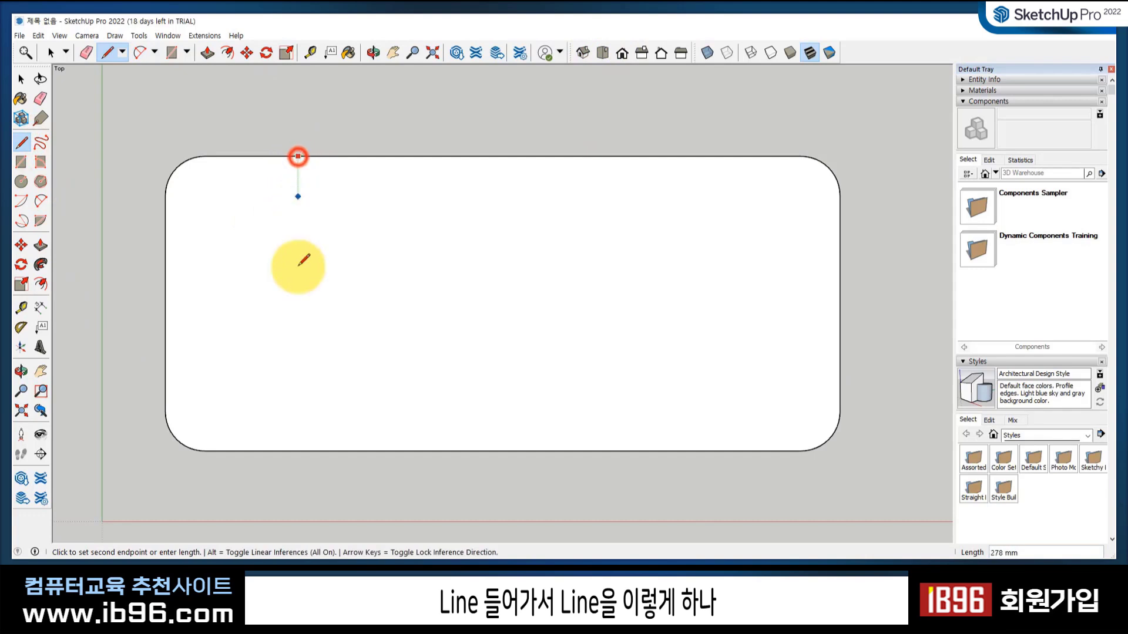
click(298, 449)
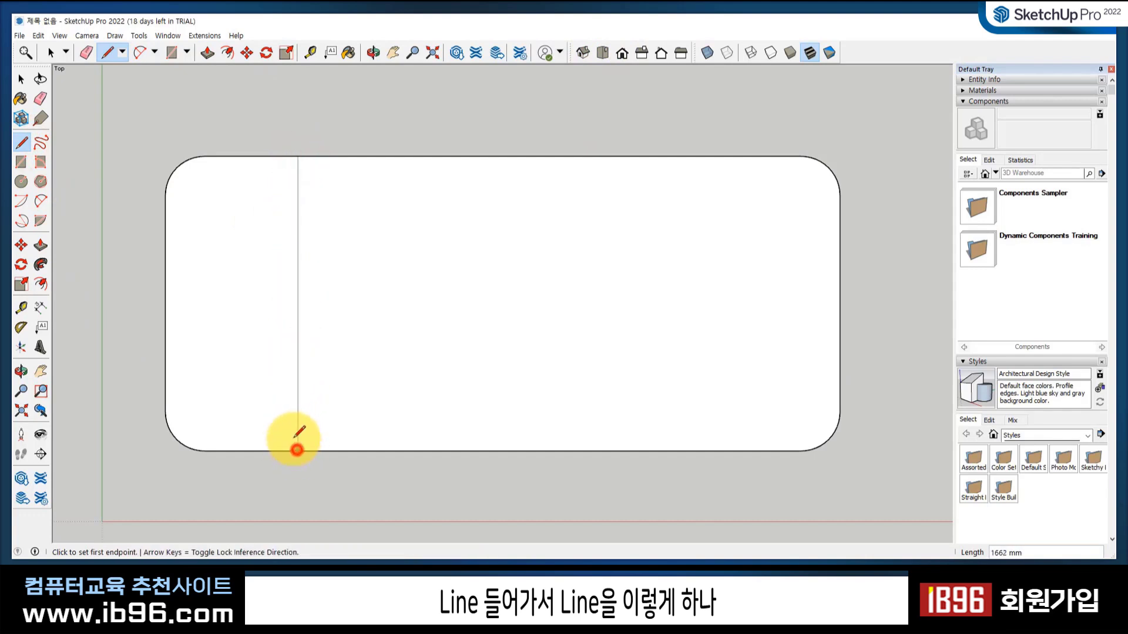
click(694, 157)
click(694, 451)
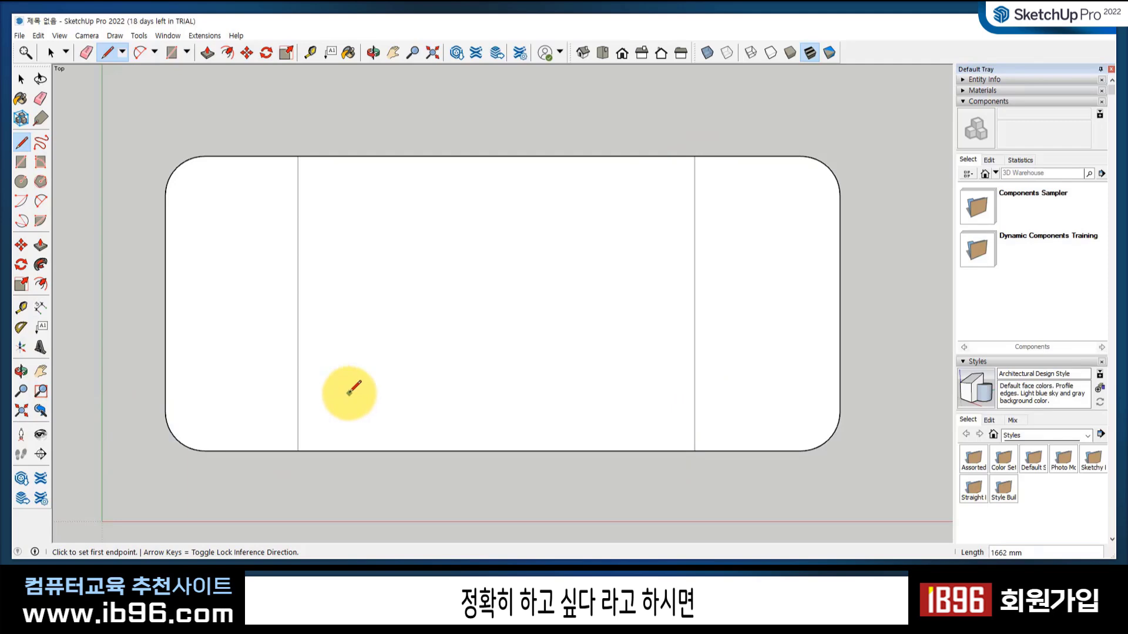
key(ctrl+z)
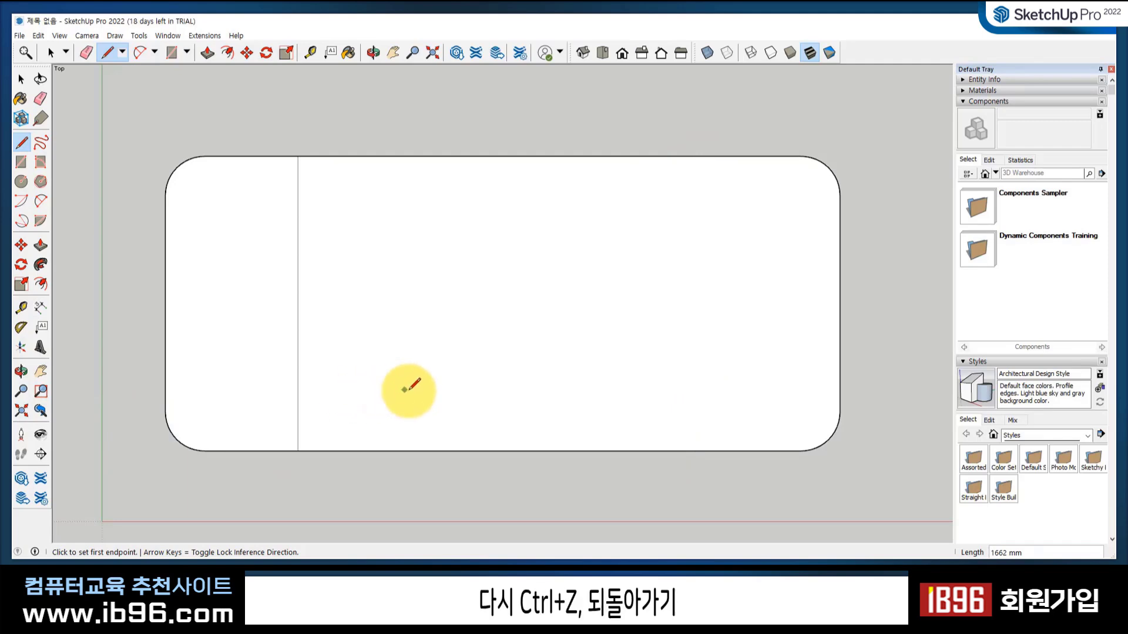
key(ctrl+z)
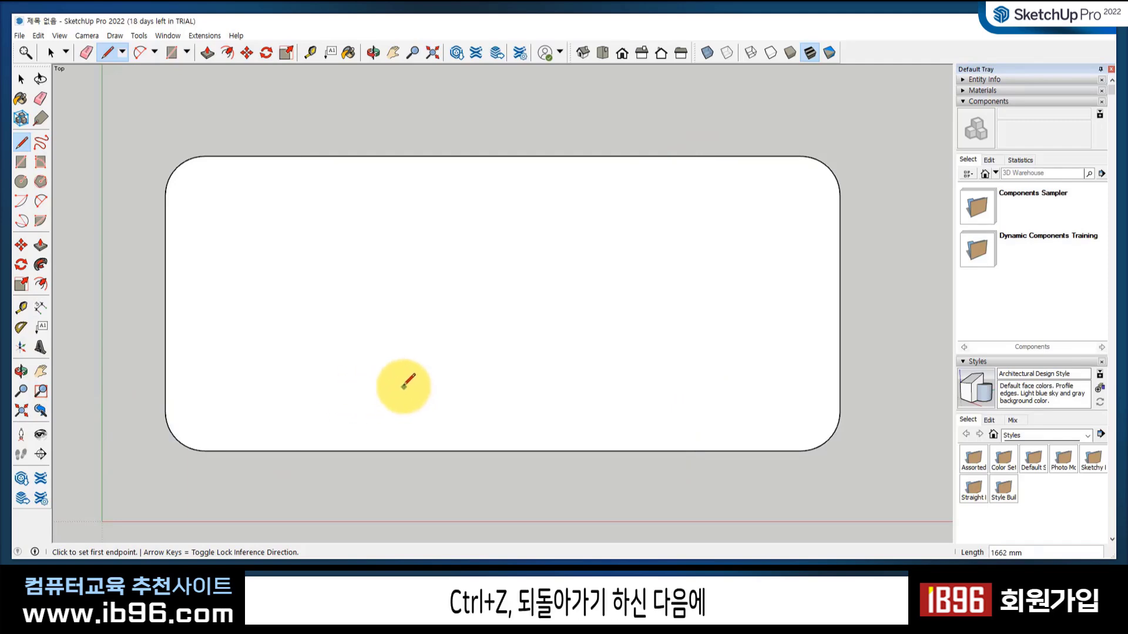
- Offset the top face's outline far inward to form a narrow, wide rectangle at the centre
click(42, 284)
click(466, 162)
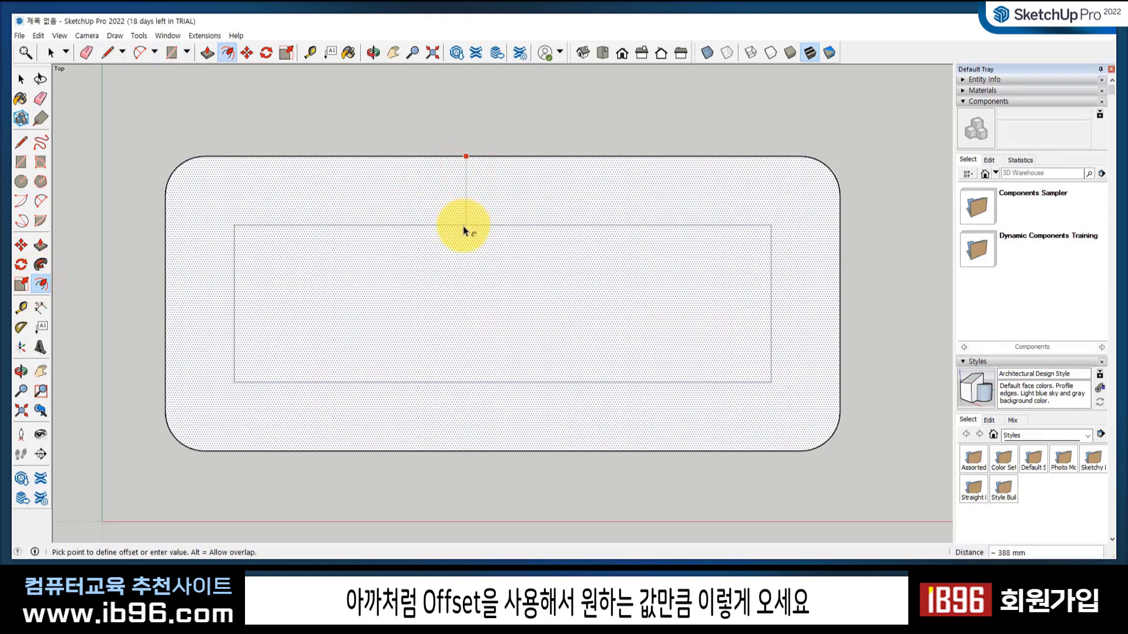
click(455, 282)
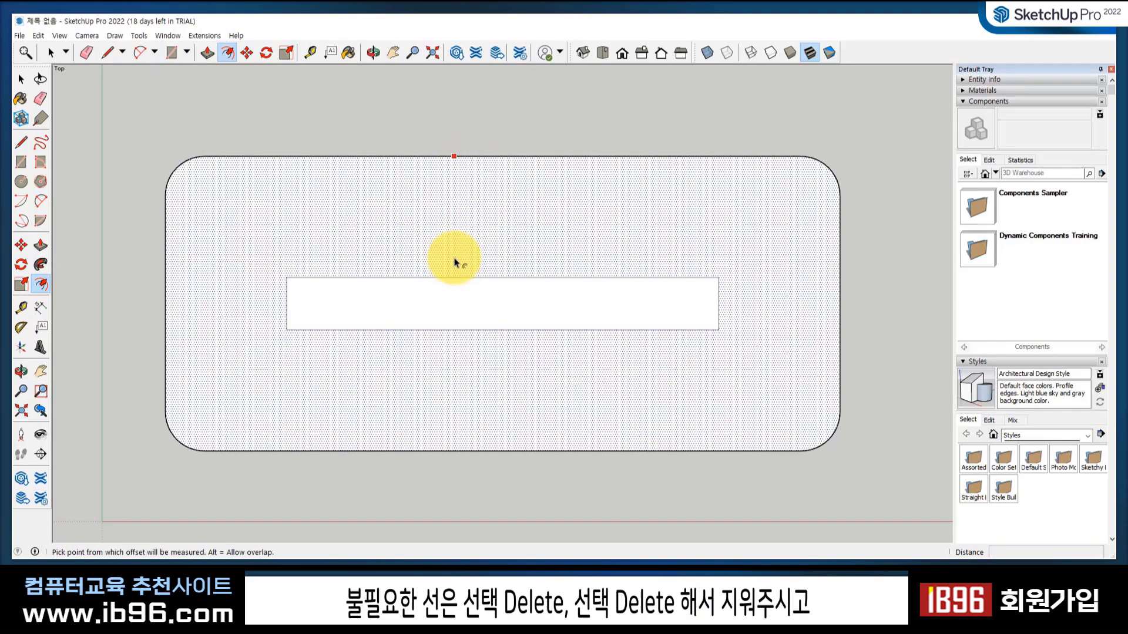
- Delete the two long horizontal edges of the narrow central rectangle, keeping its two short sides
click(21, 78)
click(431, 278)
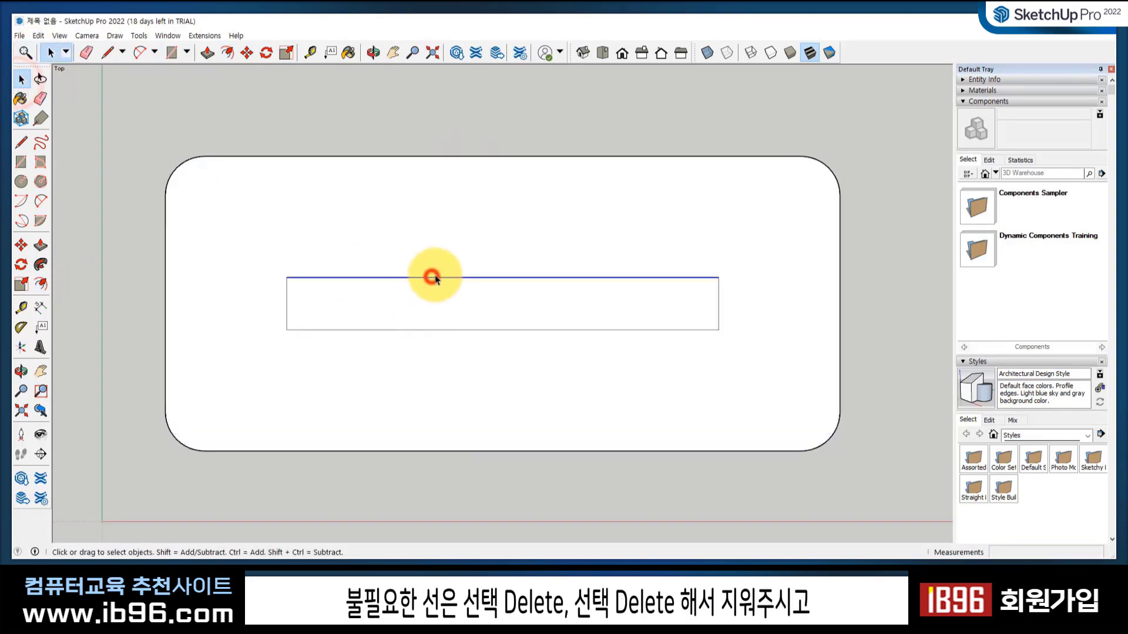
key(Delete)
click(447, 331)
key(Delete)
- Extend both remaining short lines at each end to the body's upper and lower edges, dividing the top face into three sections
click(21, 142)
click(286, 277)
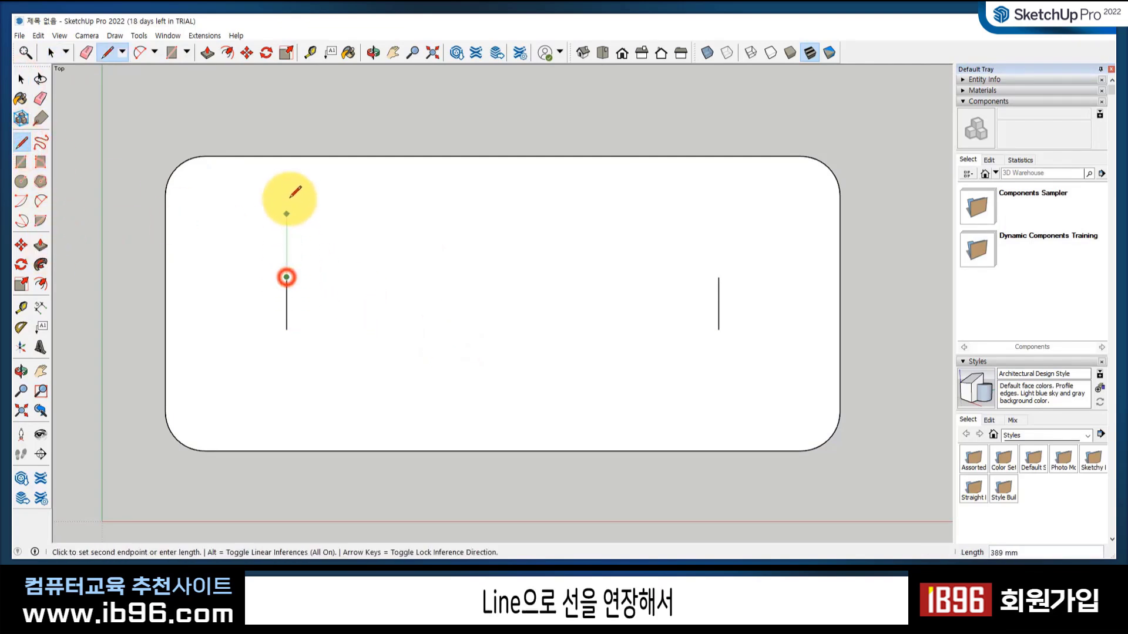
click(286, 156)
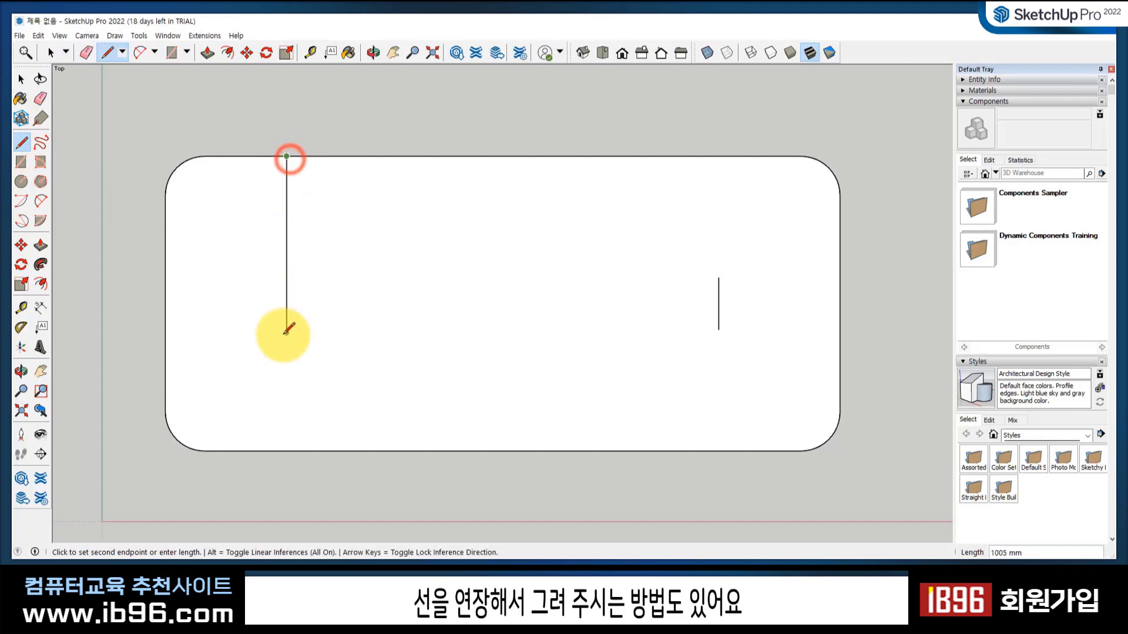
click(287, 451)
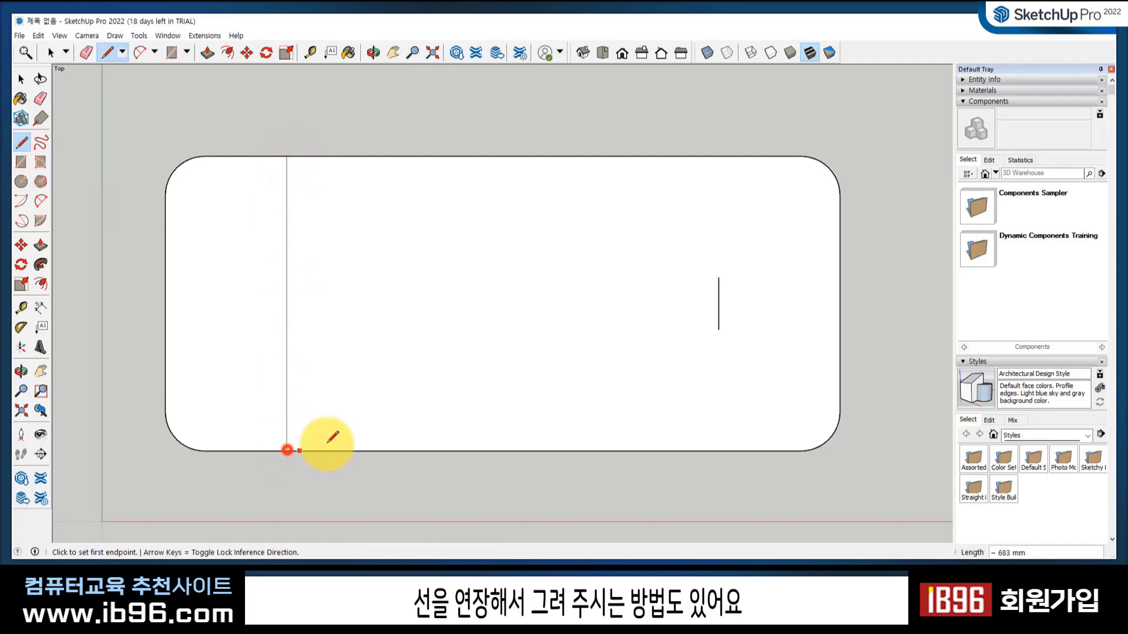
click(718, 276)
click(718, 157)
click(718, 330)
click(718, 450)
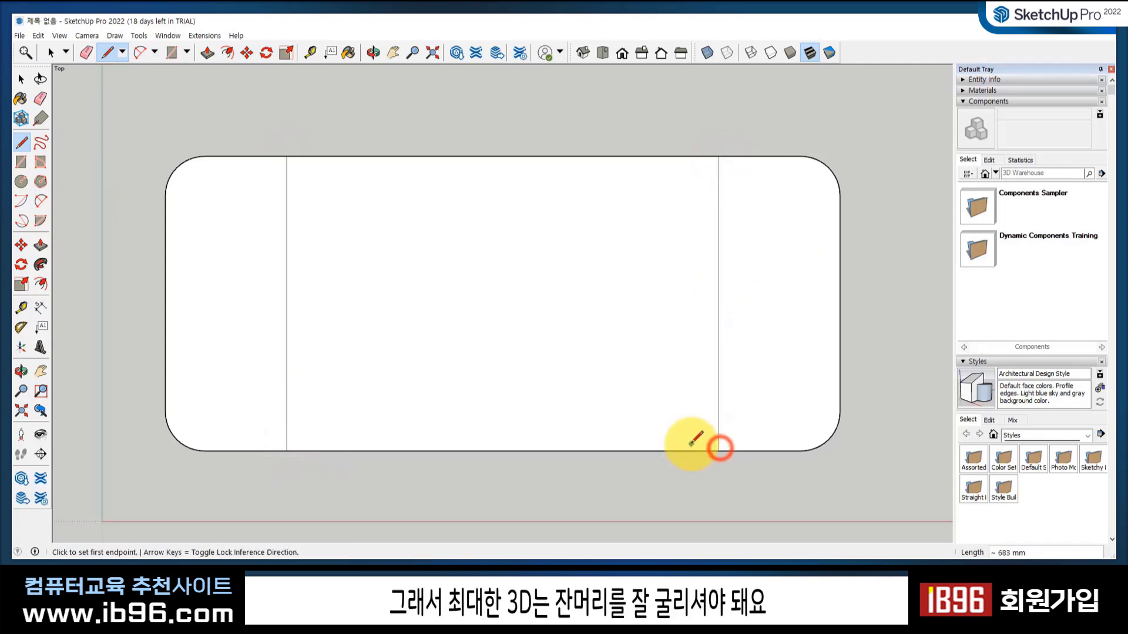
click(23, 81)
click(472, 343)
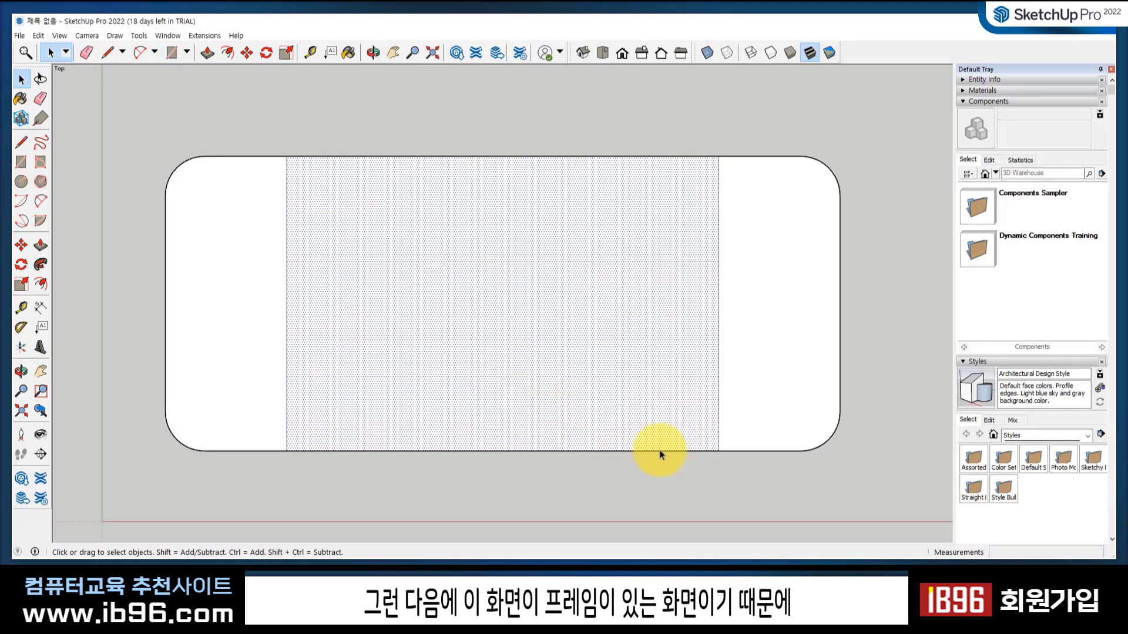
click(454, 121)
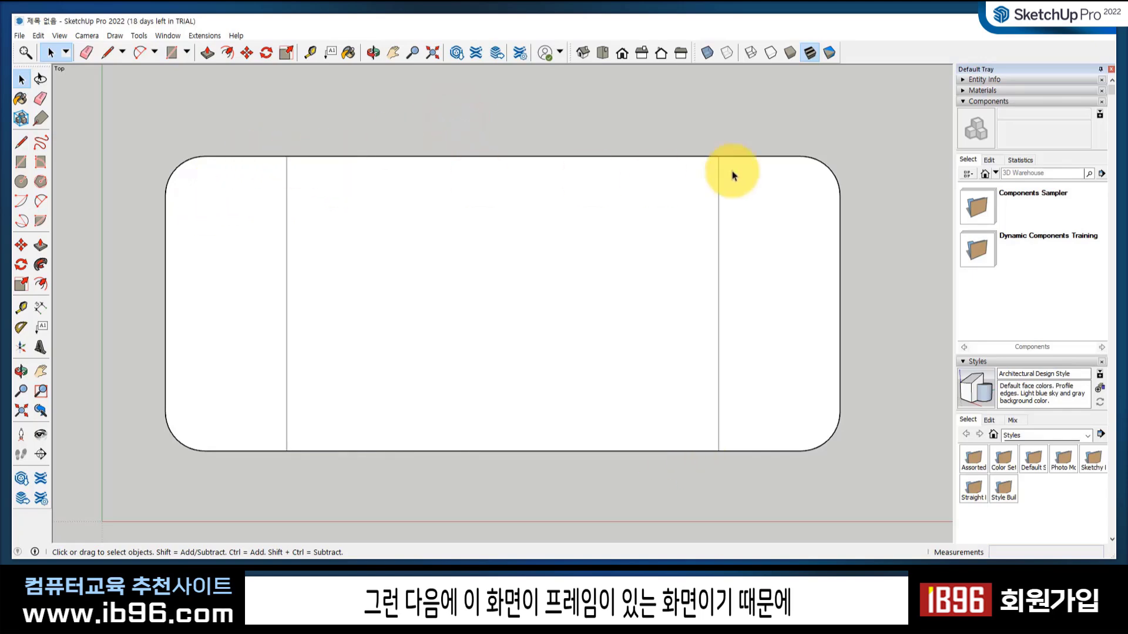
- Offset the middle section's border slightly inward to outline a thin frame around the screen
click(41, 283)
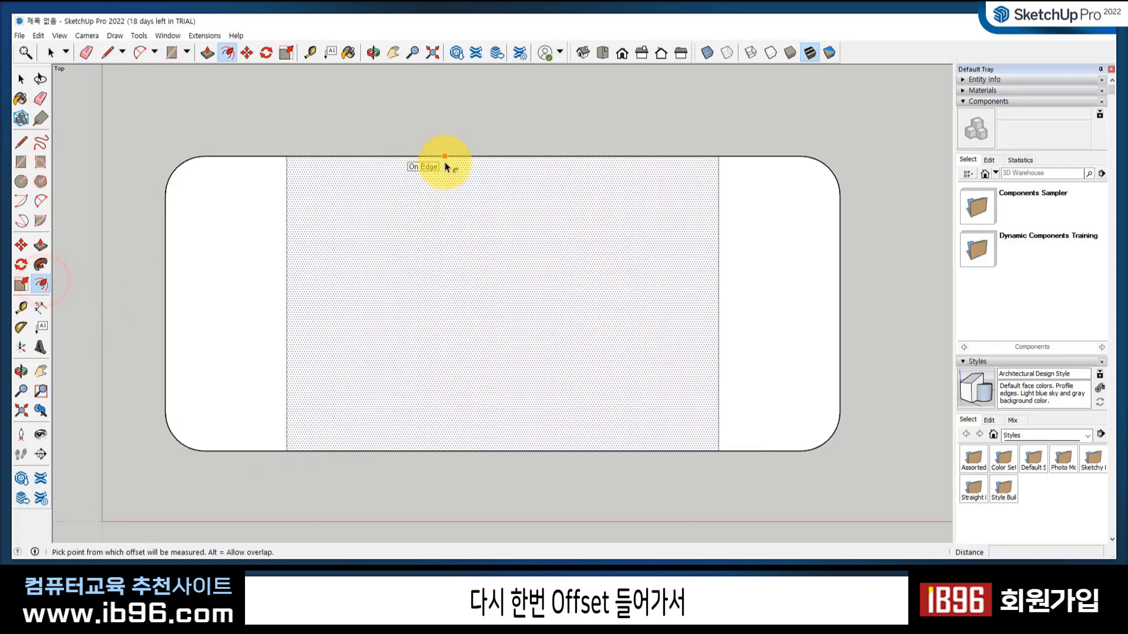
click(445, 161)
click(444, 167)
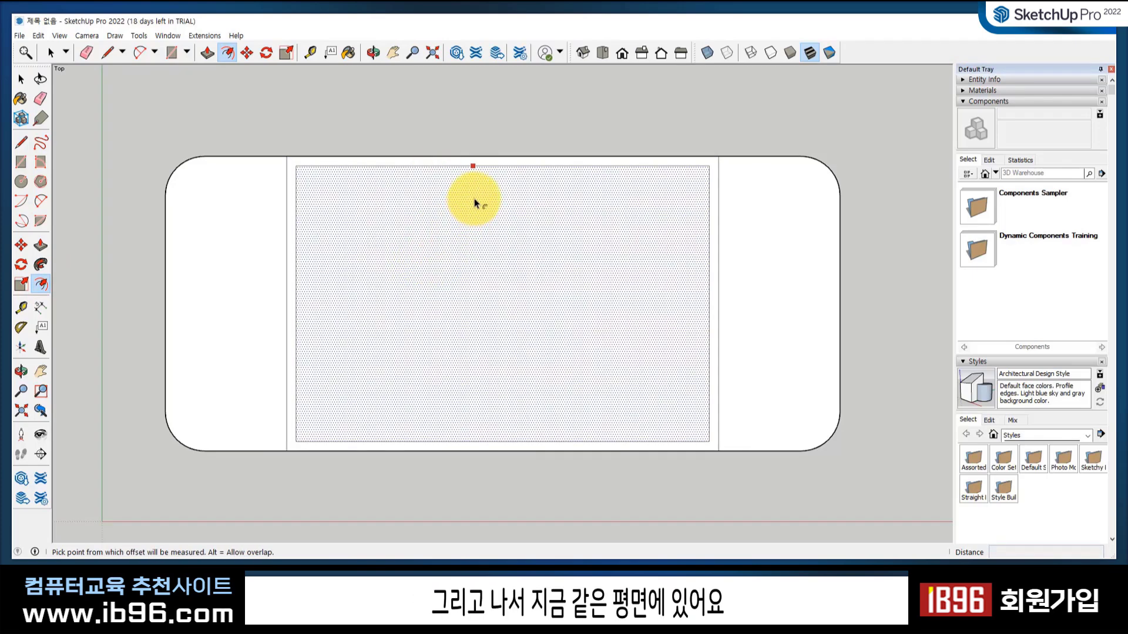
- Push/Pull the inner screen face down about 59 mm into the console body
middle_drag(587, 389, 347, 290)
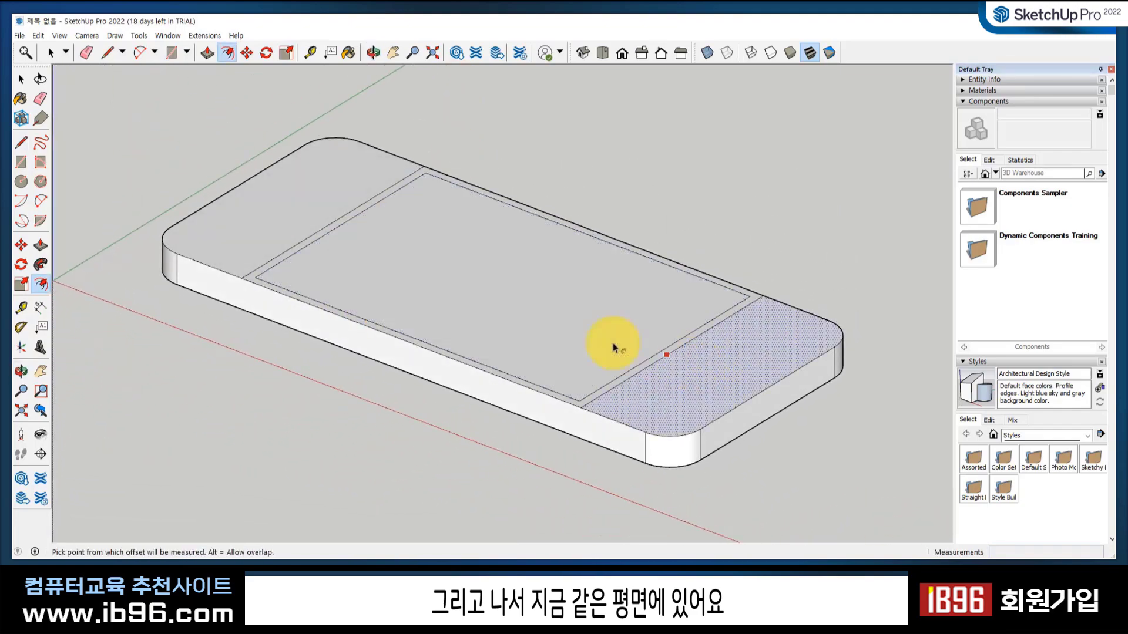
click(40, 245)
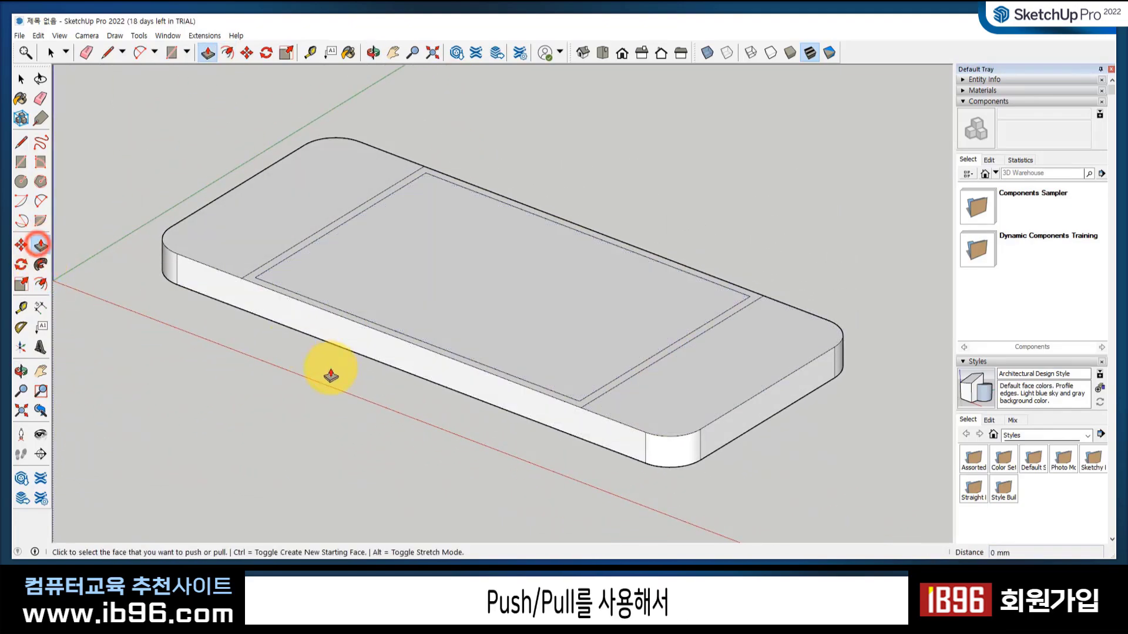
click(496, 254)
drag(498, 257, 498, 265)
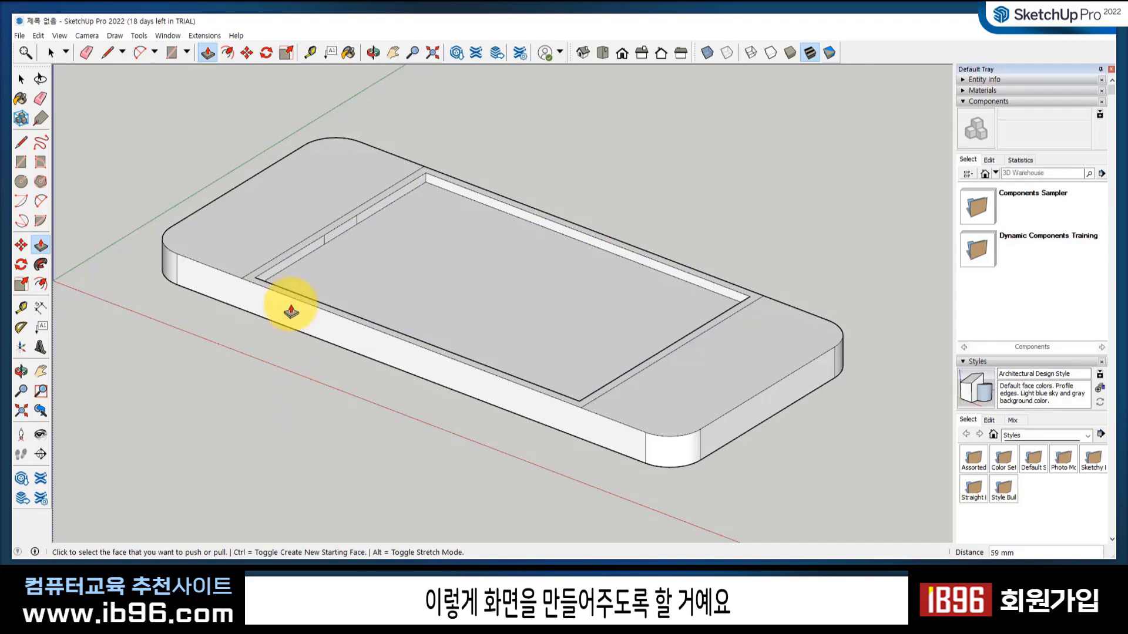
- Delete the two leftover short vertical edges on the screen recess's left inner wall
scroll(324, 276, up, 6)
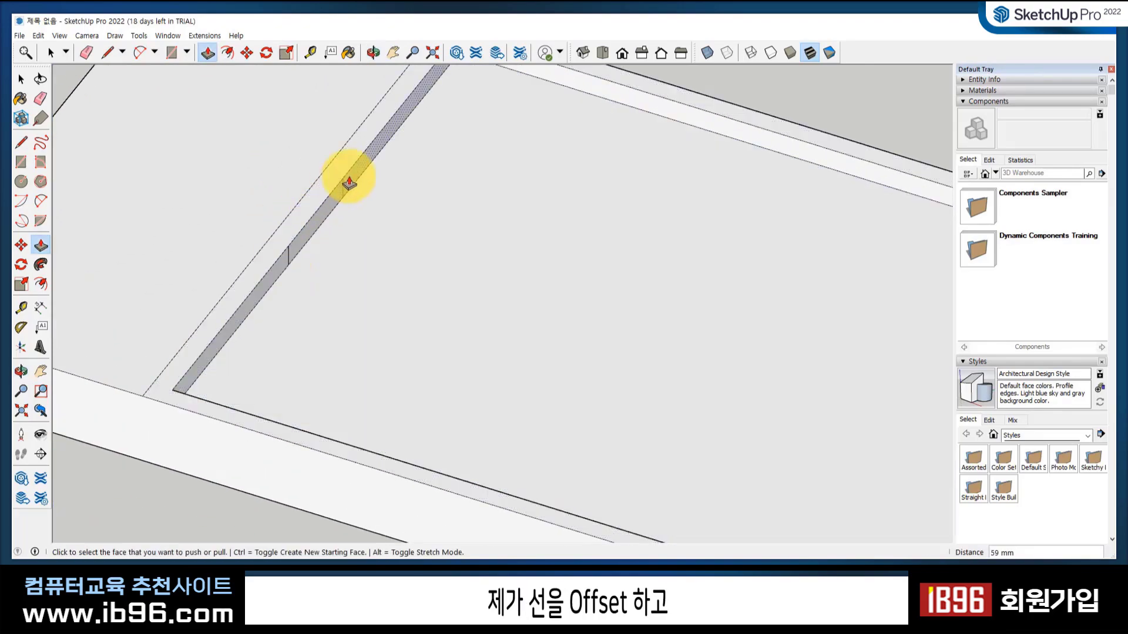
scroll(310, 237, down, 1)
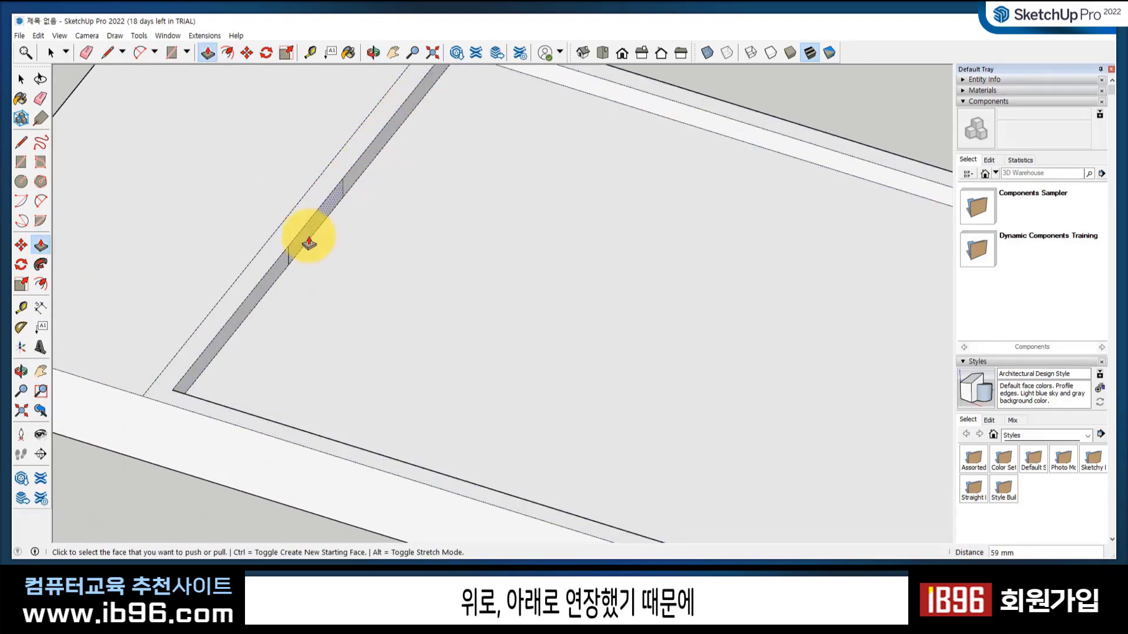
click(21, 79)
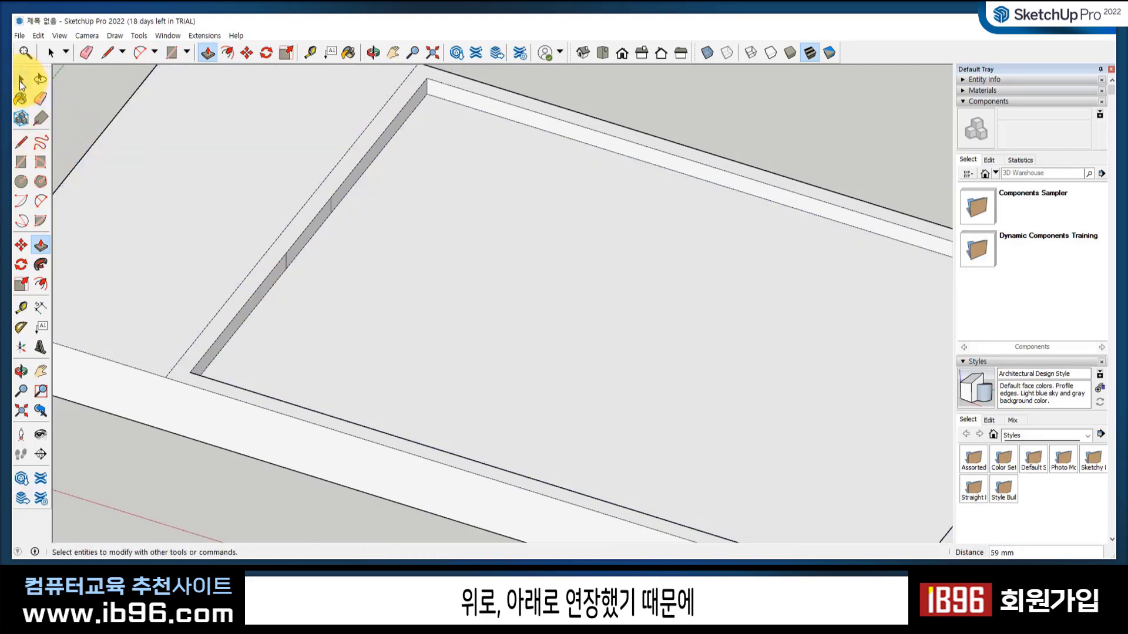
click(287, 262)
middle_drag(366, 305, 260, 234)
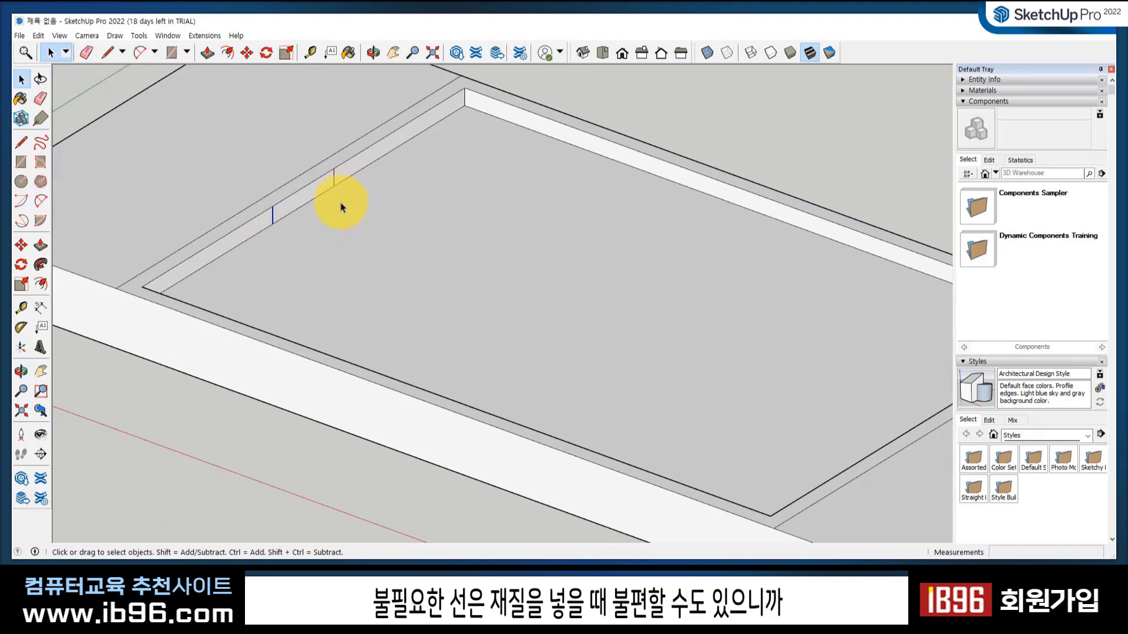
key(Delete)
click(333, 175)
key(Delete)
- Delete the two leftover short vertical edges on the screen recess's opposite inner wall
middle_drag(339, 183, 571, 296)
shift+middle_drag(694, 202, 378, 497)
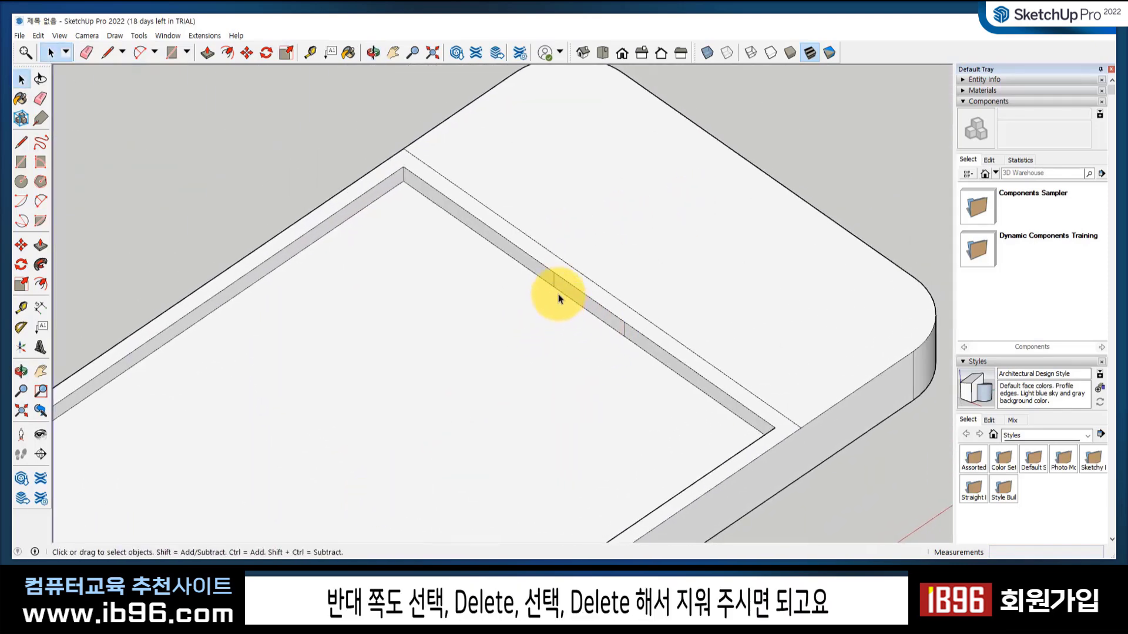
click(554, 279)
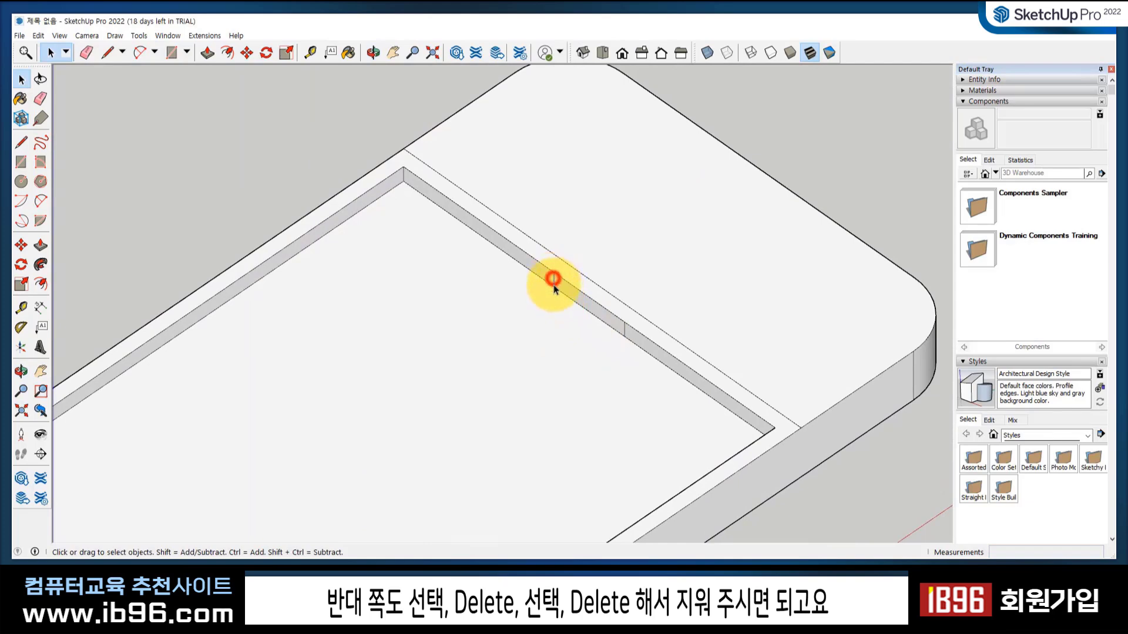
click(625, 332)
scroll(624, 335, down, 3)
middle_drag(625, 337, 512, 310)
scroll(512, 311, up, 2)
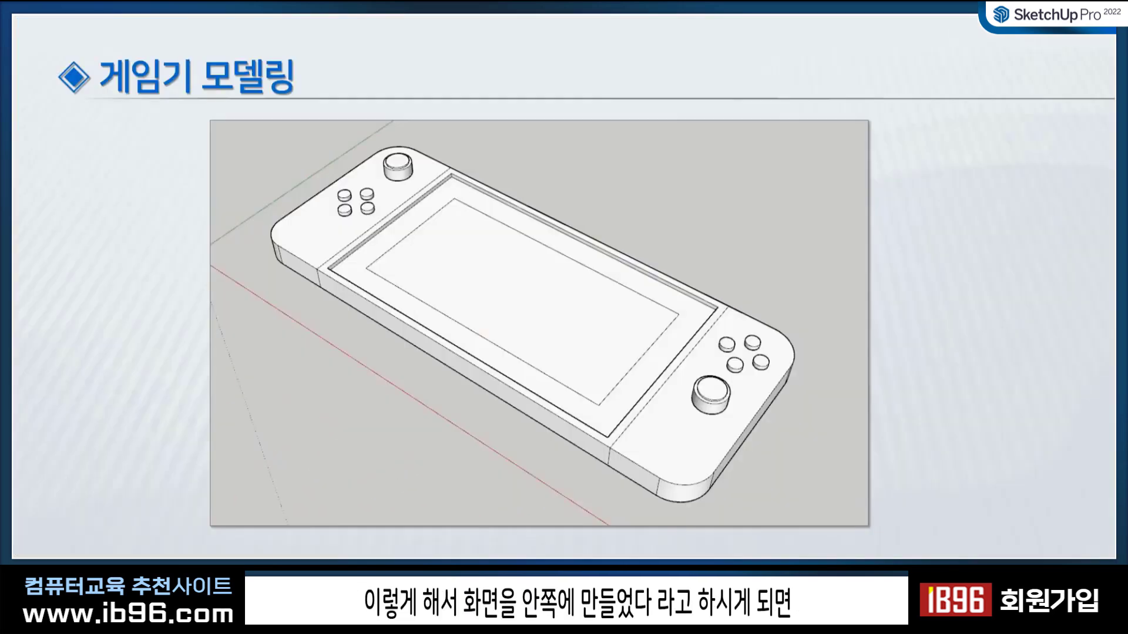
scroll(453, 302, up, 5)
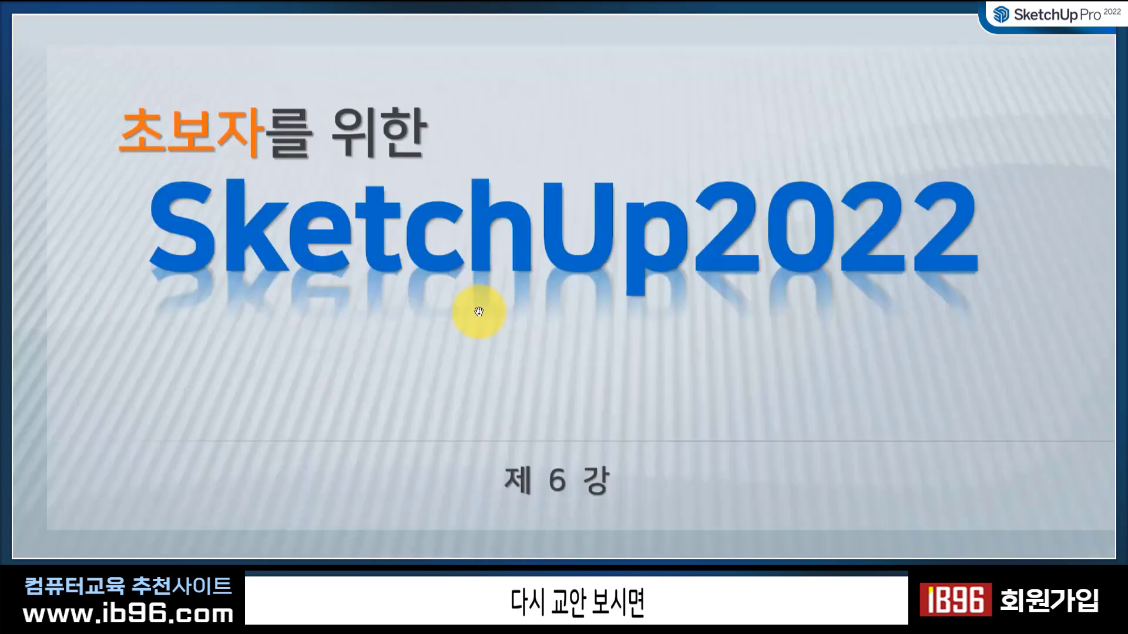
click(649, 330)
click(734, 354)
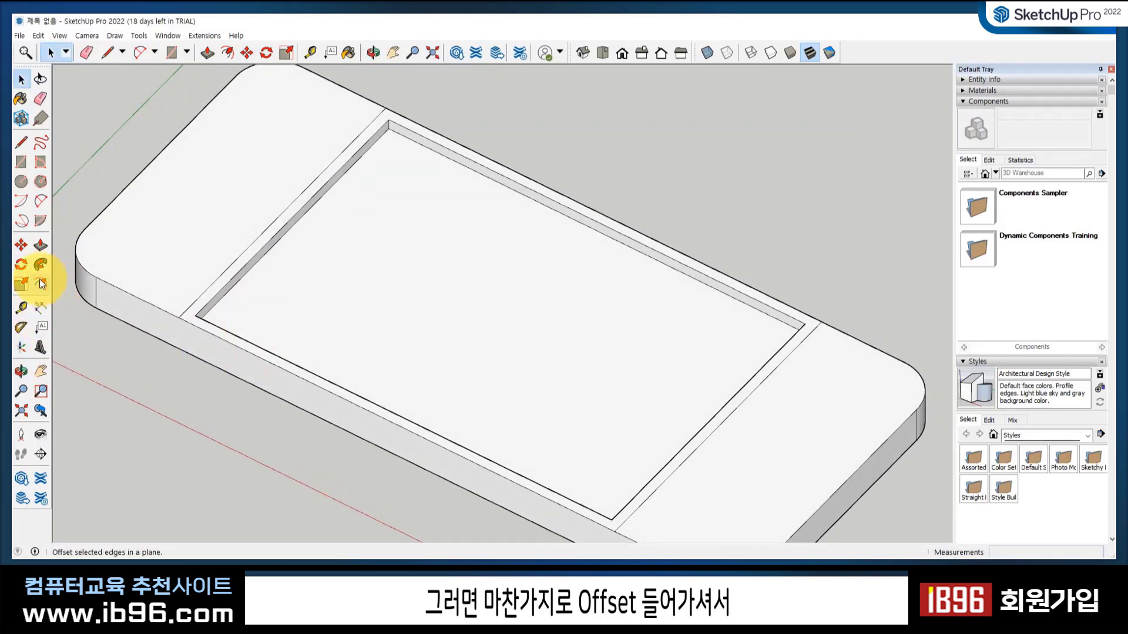
- Offset the recessed screen face's border inward about 112 mm to outline the display area
click(40, 283)
click(457, 163)
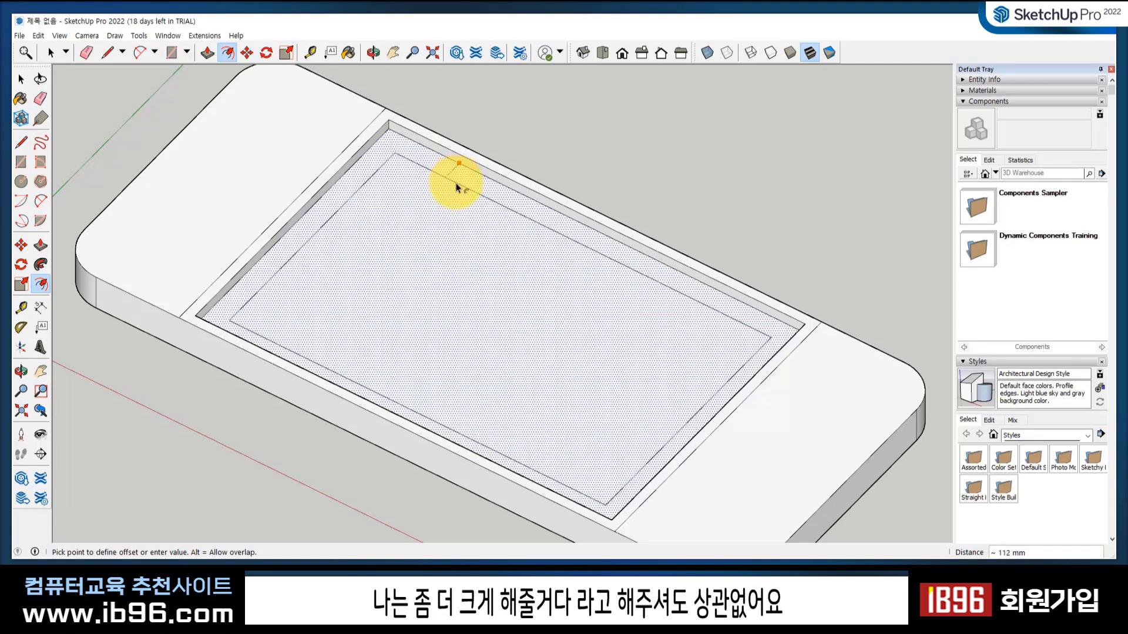
click(456, 188)
click(21, 78)
click(677, 141)
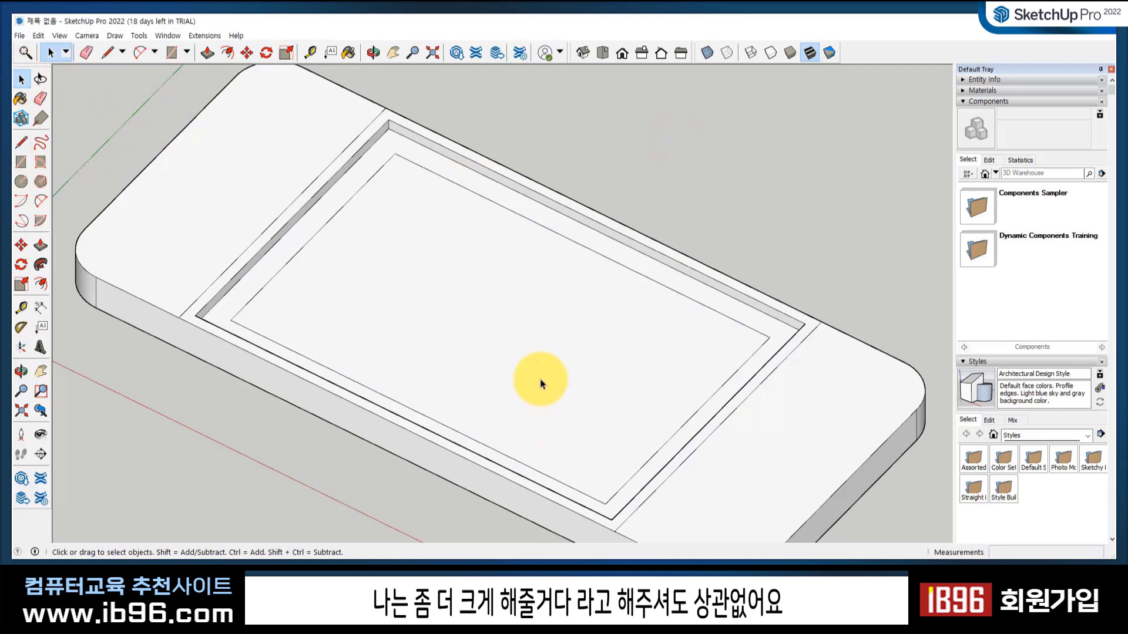
- Select the whole console model and check the selection with X-ray display switched on, then off
scroll(539, 382, down, 3)
middle_drag(520, 415, 509, 395)
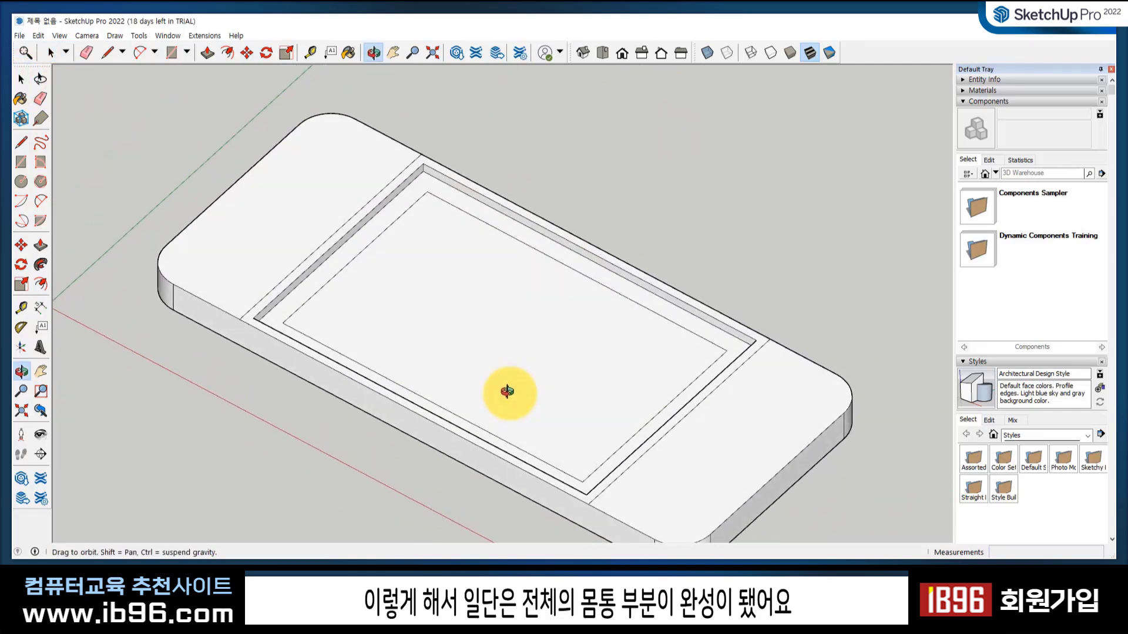
middle_drag(546, 357, 478, 302)
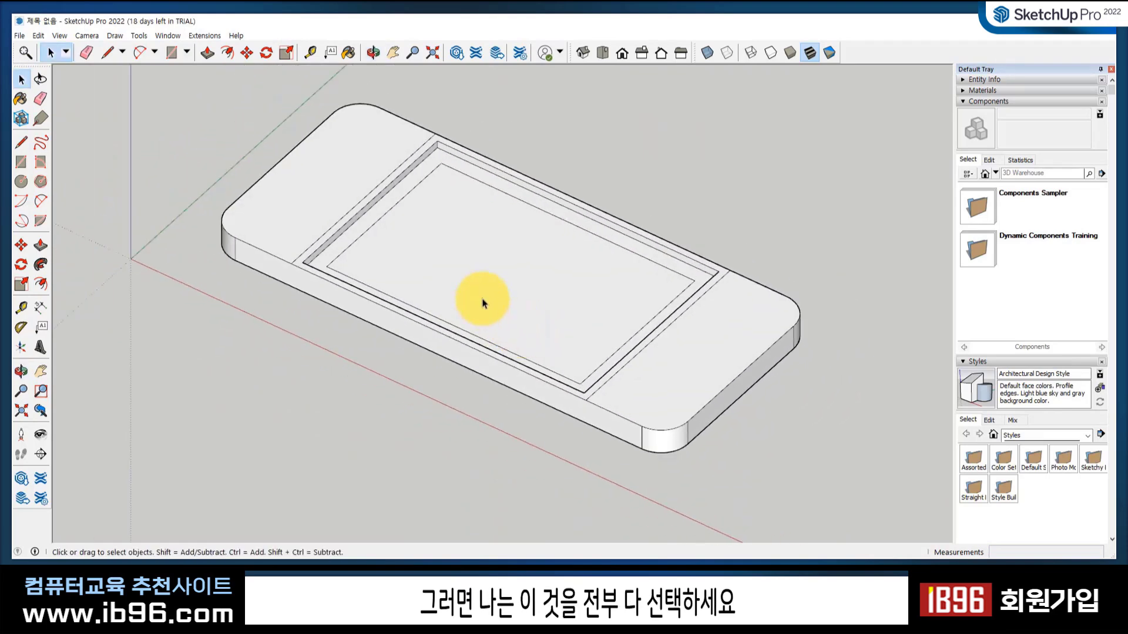
click(483, 265)
drag(181, 95, 812, 482)
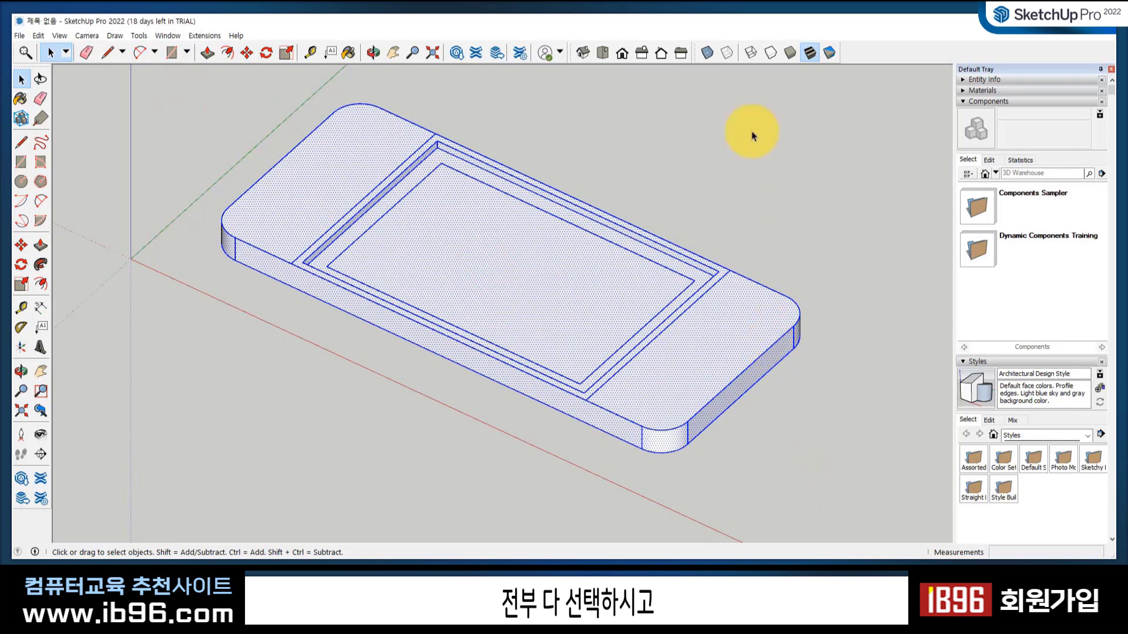
click(707, 52)
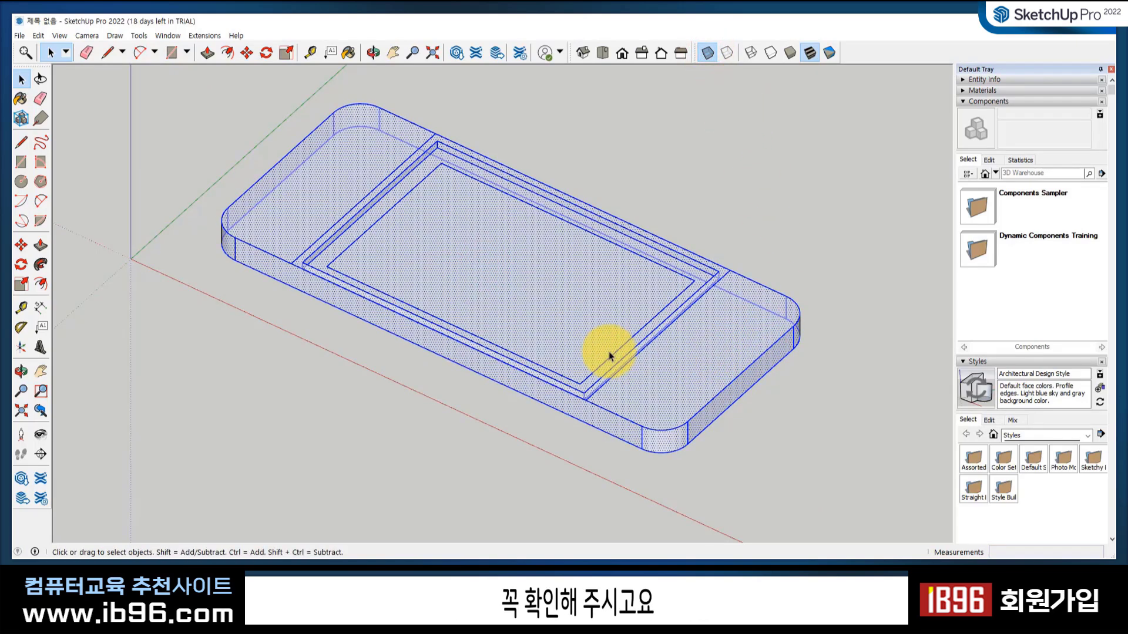
click(707, 53)
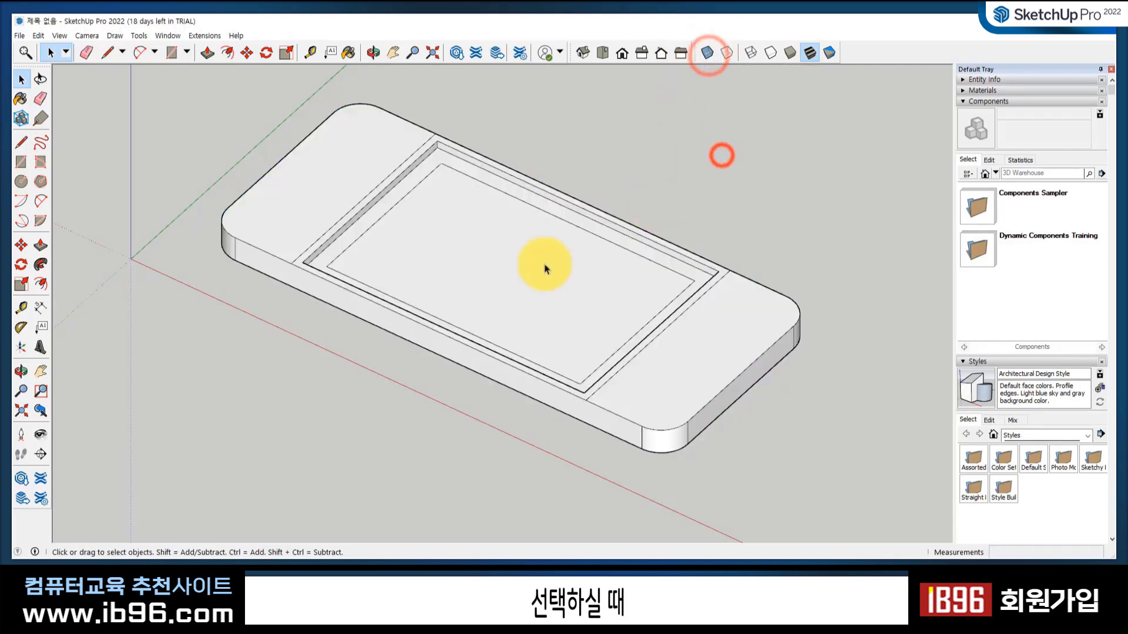
- Try selecting the inner screen face alone, with its bounding edges, and with all connected geometry, checking the last in X-ray display
click(463, 287)
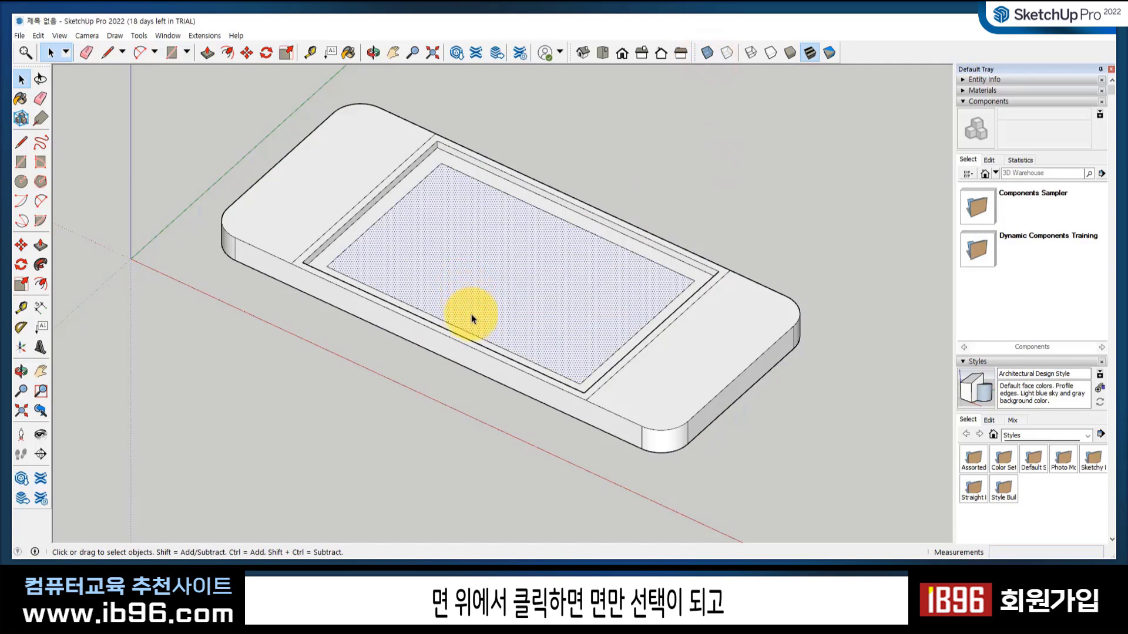
click(781, 144)
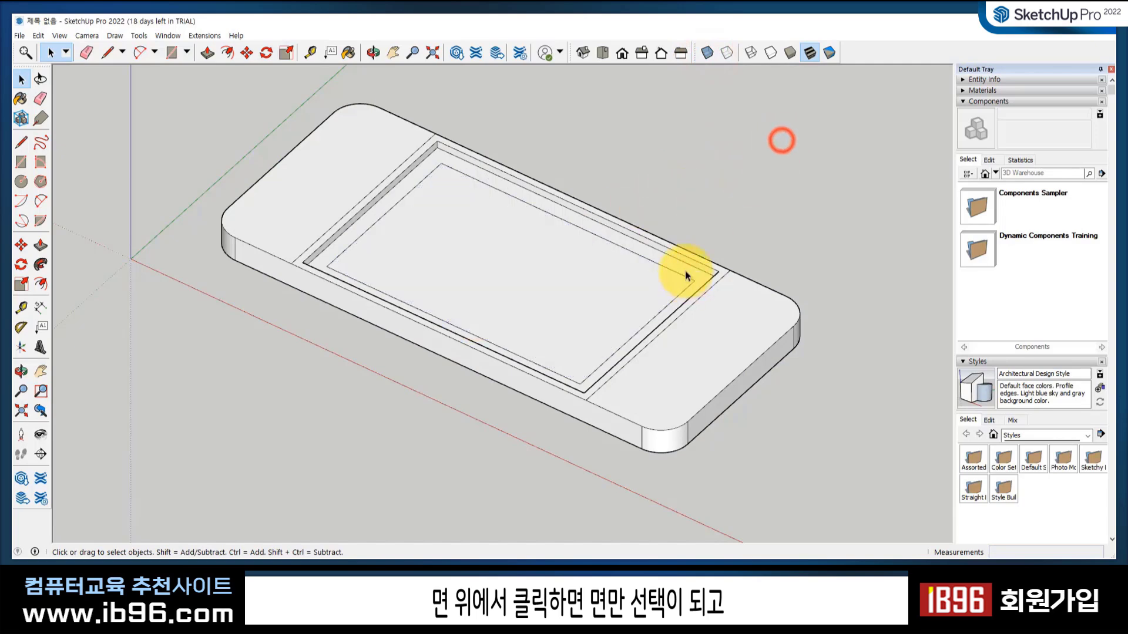
double_click(519, 263)
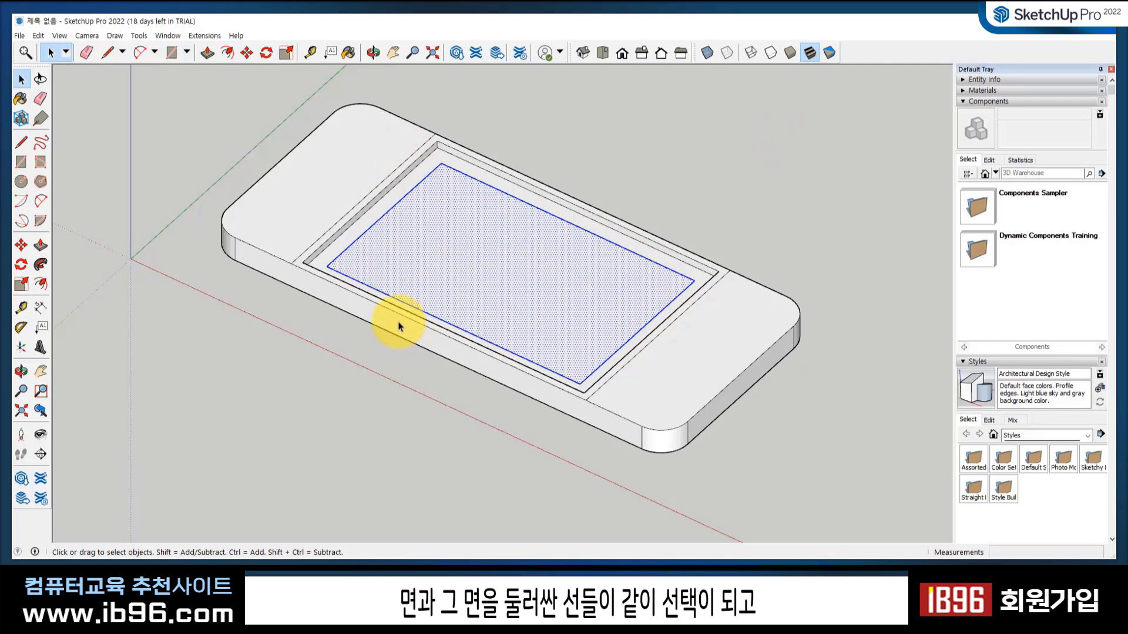
click(746, 169)
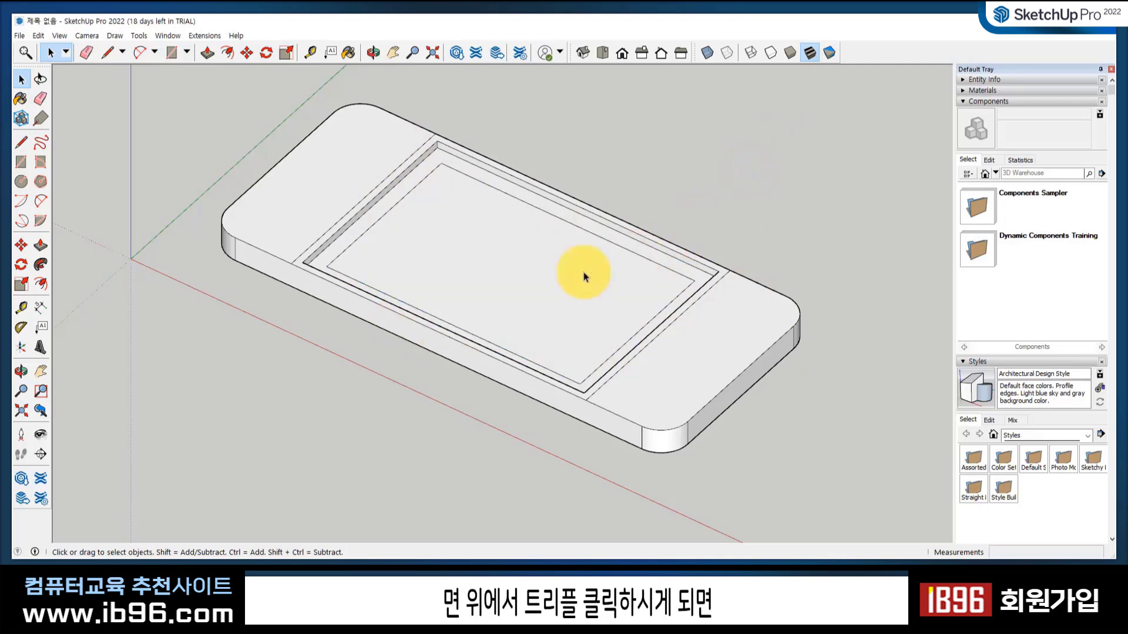
triple_click(509, 273)
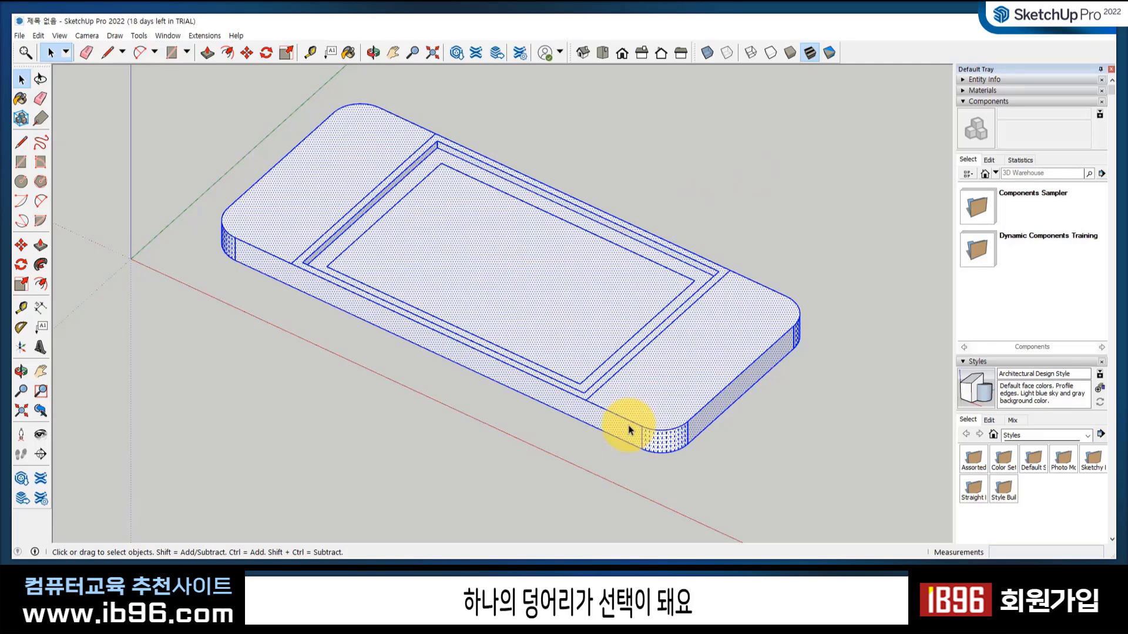
click(708, 53)
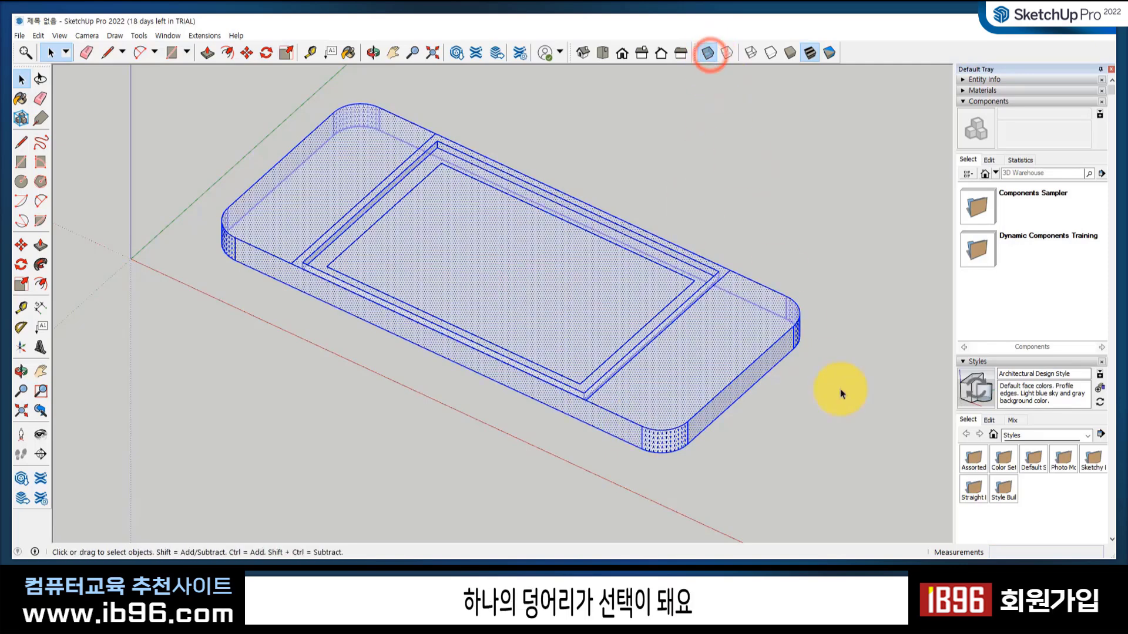
click(708, 53)
click(737, 164)
- Select all connected geometry of the console body and make it a group
triple_click(475, 264)
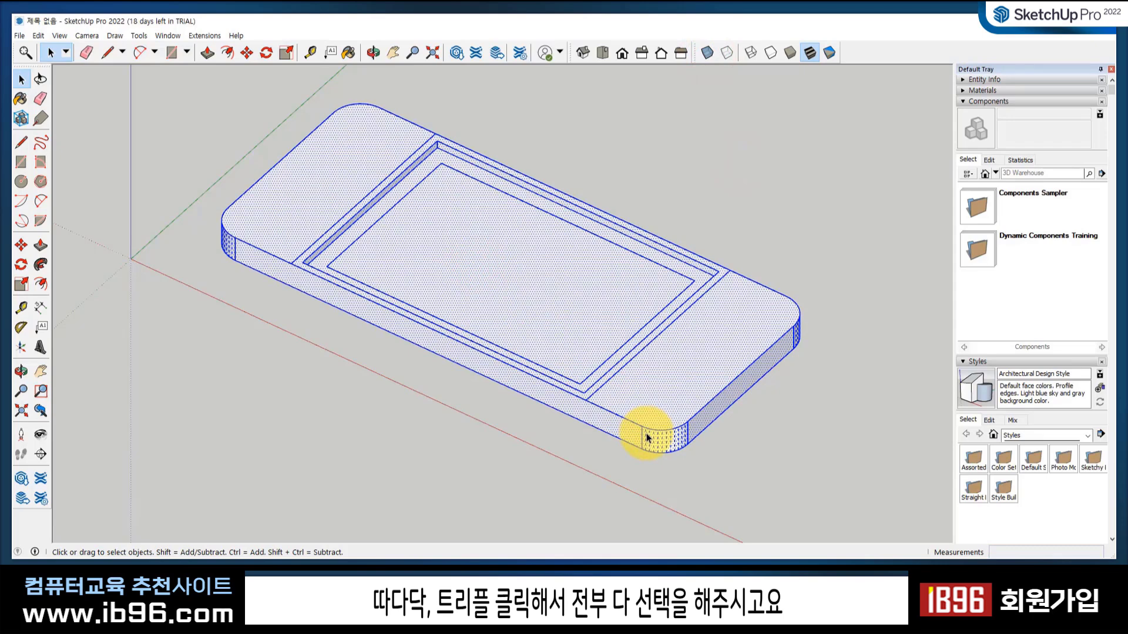
right_click(439, 171)
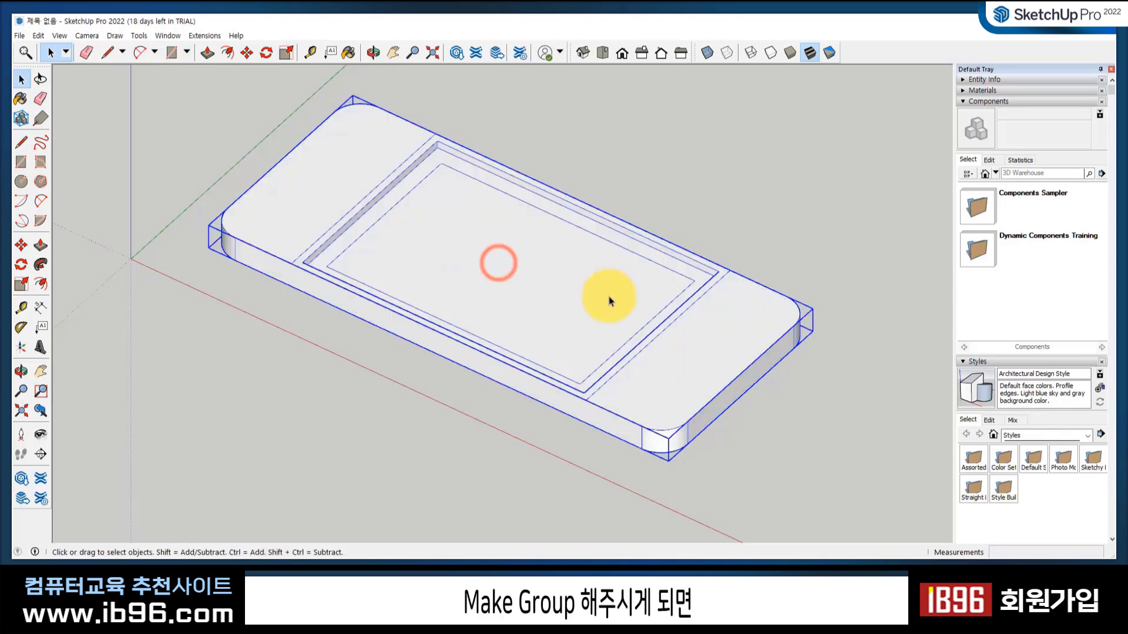
click(720, 203)
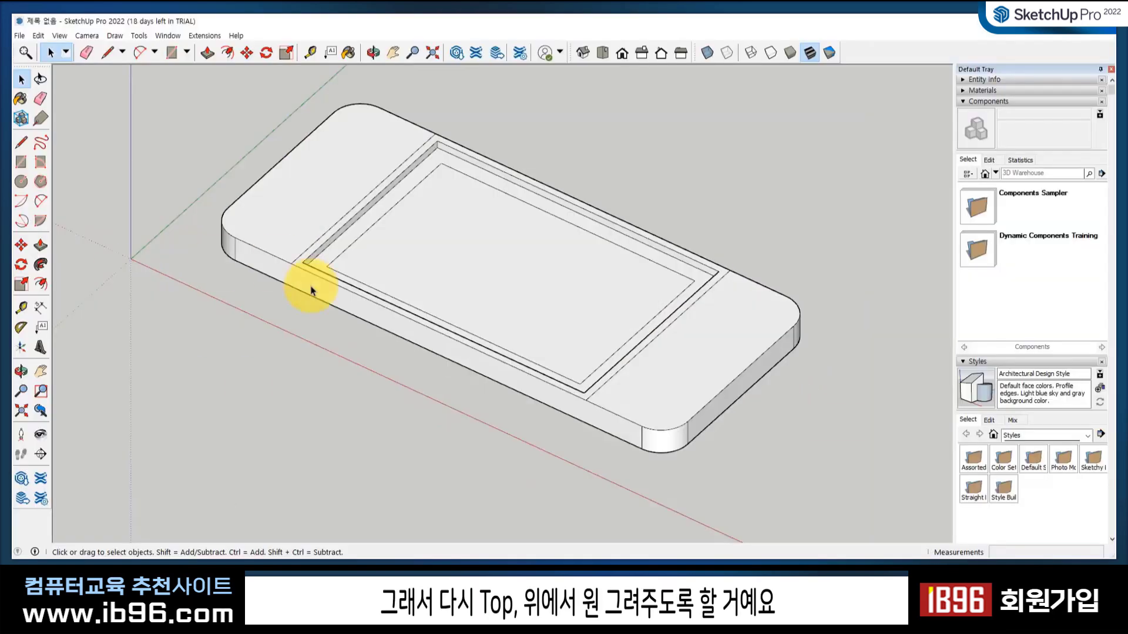
- Draw a circle of about 138 mm radius in top view, near the upper end of the body's left section
middle_drag(315, 290, 282, 341)
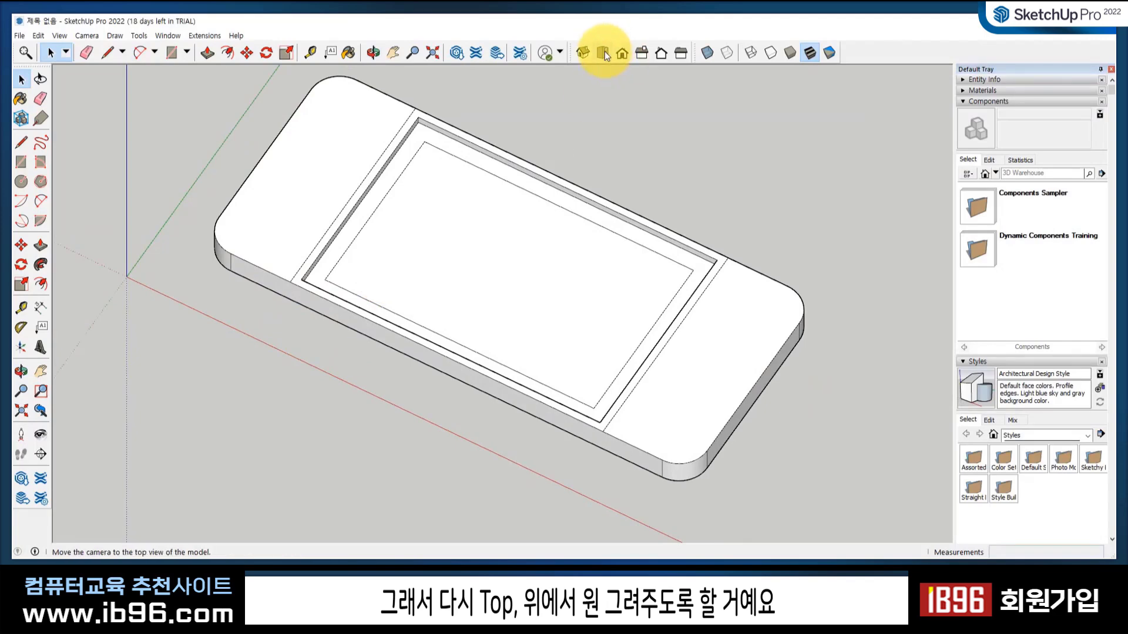
click(604, 51)
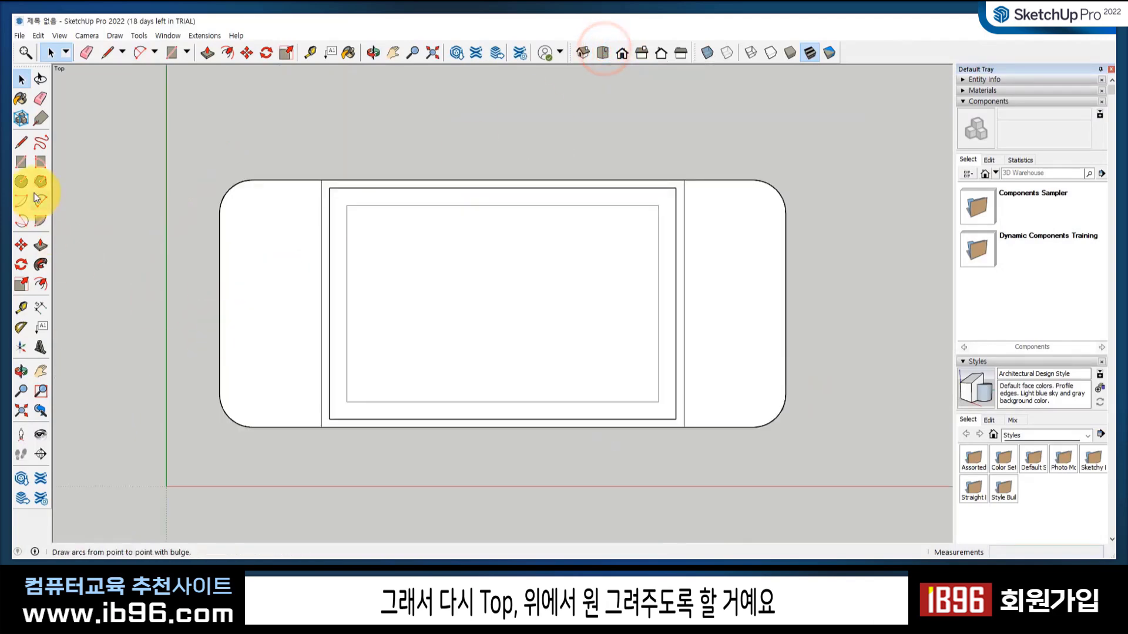
click(21, 181)
scroll(113, 245, up, 1)
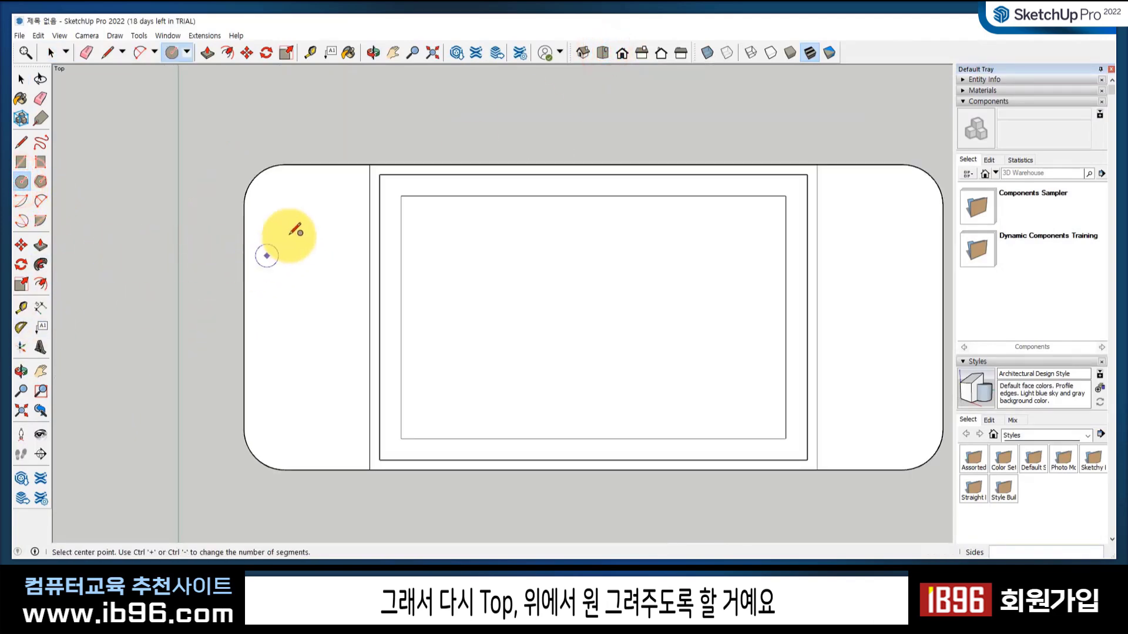
click(307, 219)
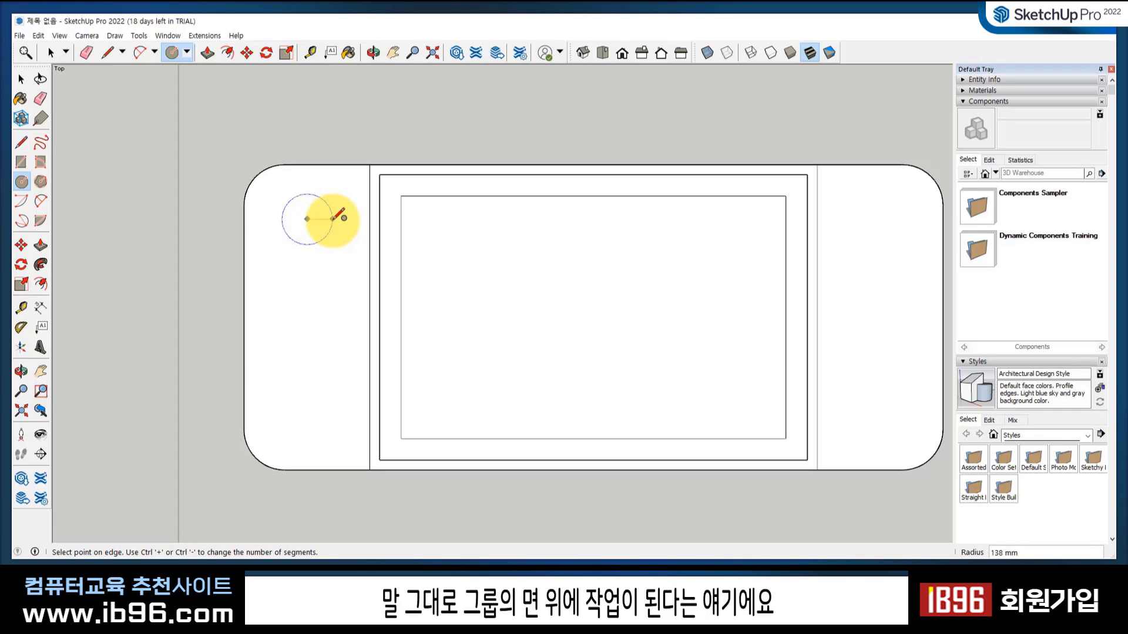
click(339, 217)
- Push/Pull the circle up about 109 mm to form the base of the analog stick
middle_drag(327, 222, 262, 153)
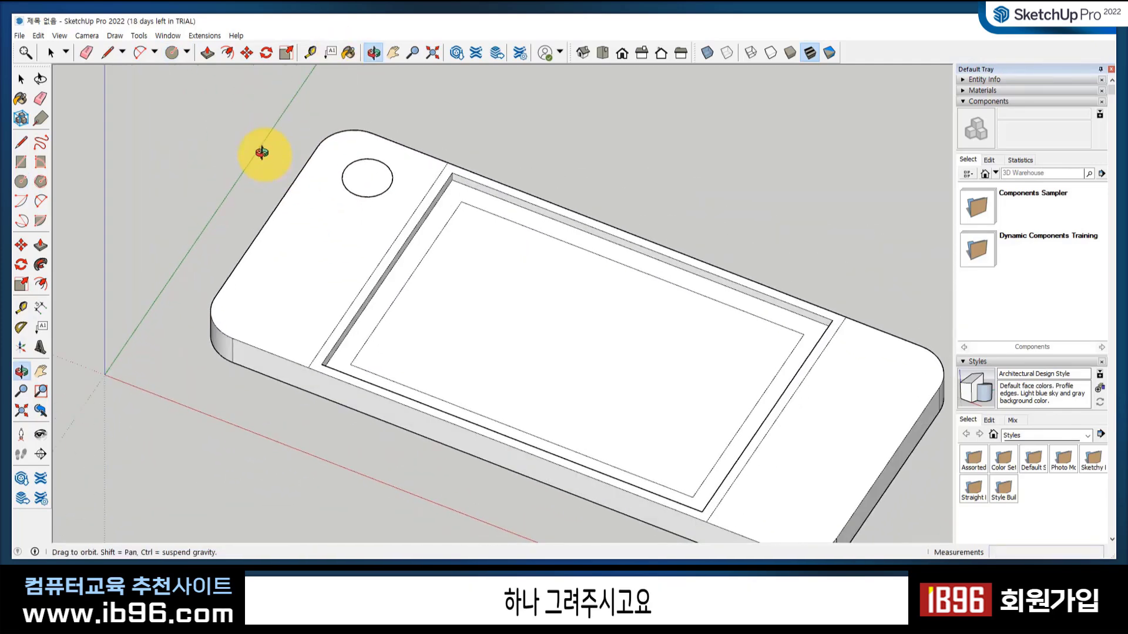
scroll(309, 188, up, 1)
scroll(361, 166, up, 1)
click(40, 245)
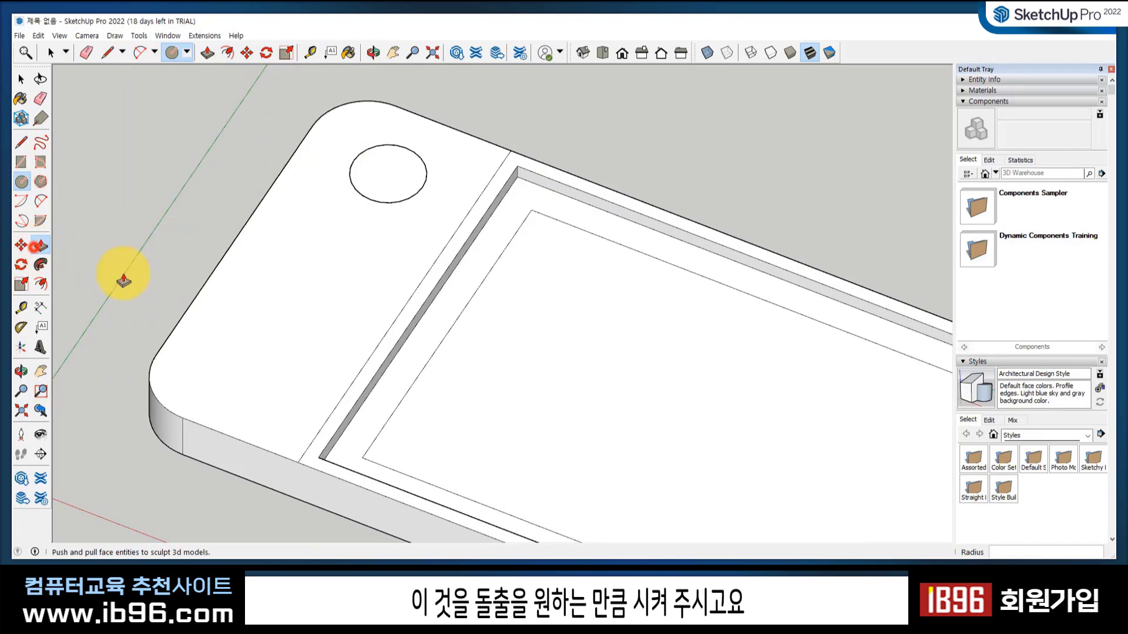
click(414, 159)
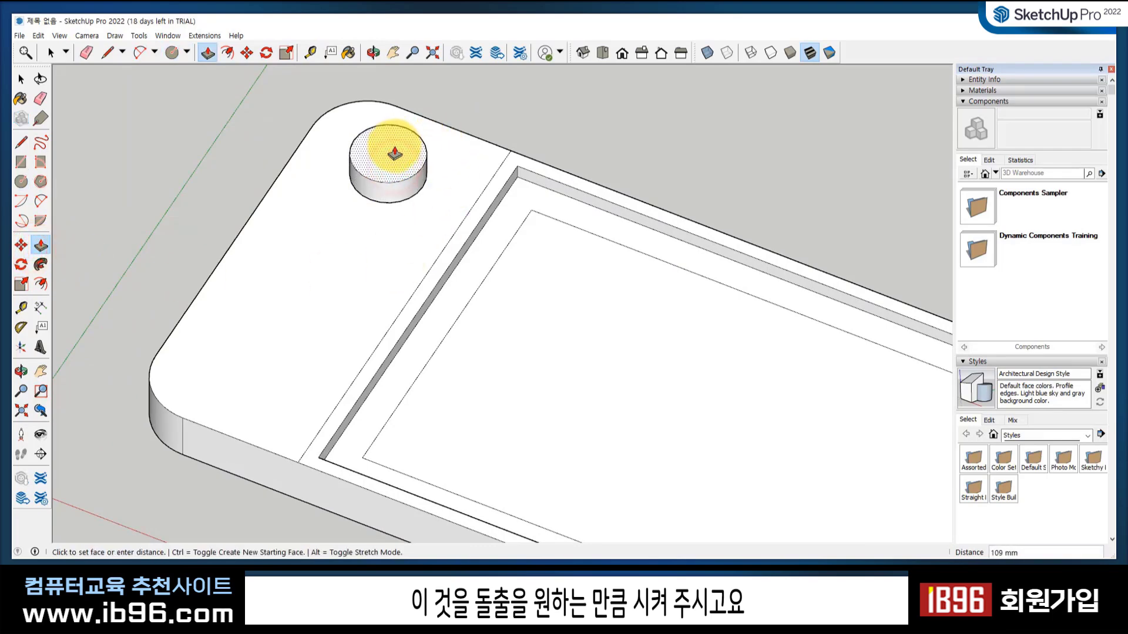
click(394, 154)
- Offset the cylinder's top edge inward about 26 mm to divide its top face
middle_drag(403, 252, 264, 251)
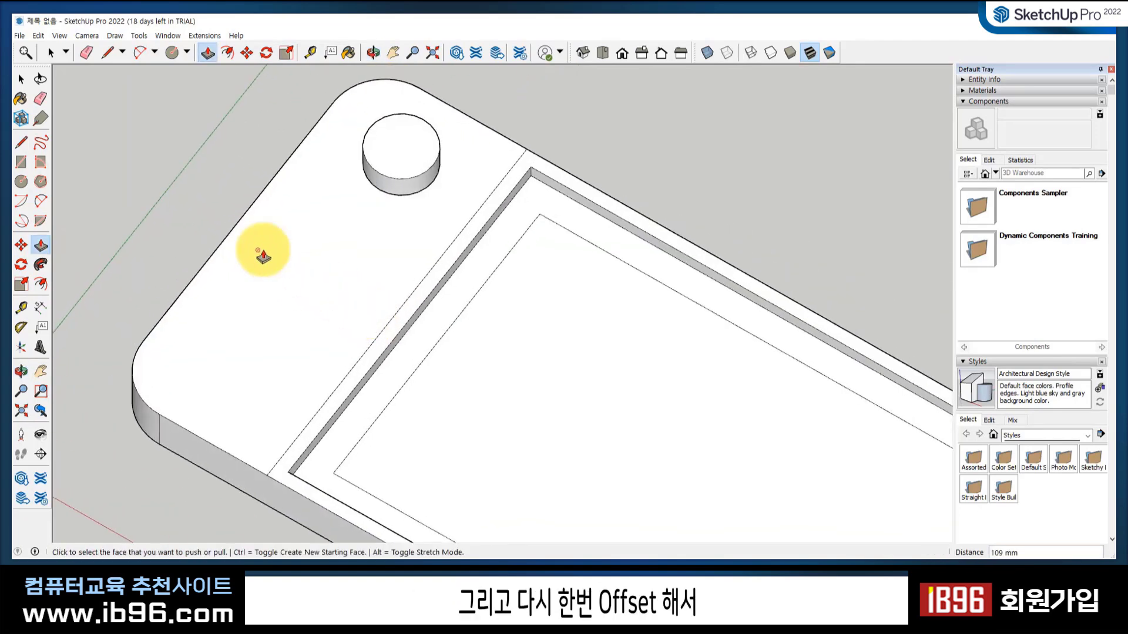
click(40, 283)
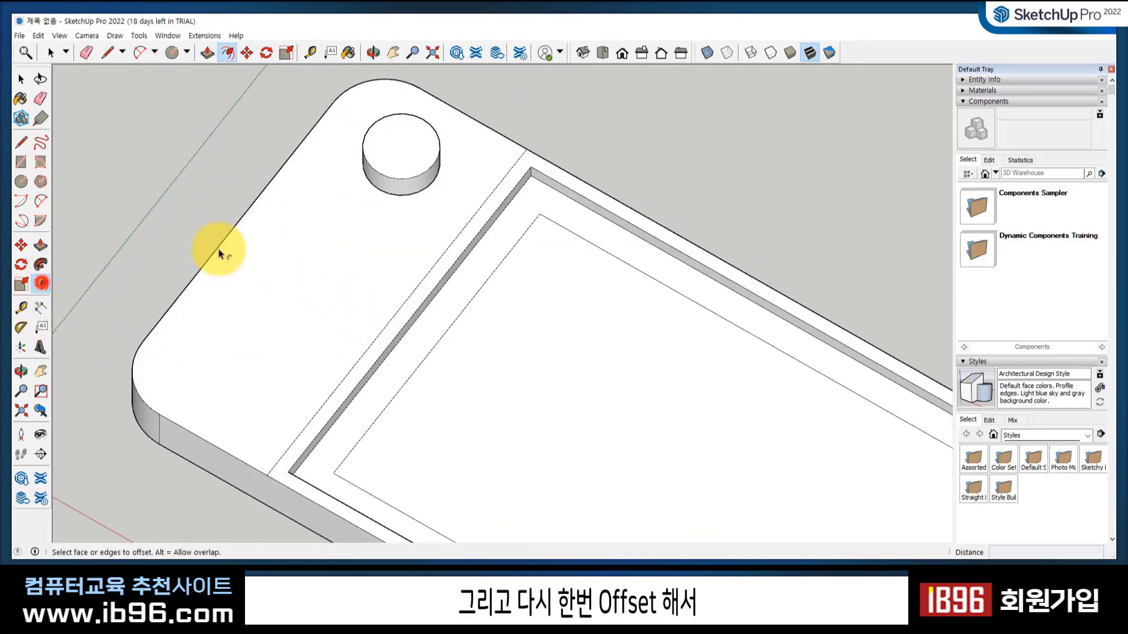
click(423, 124)
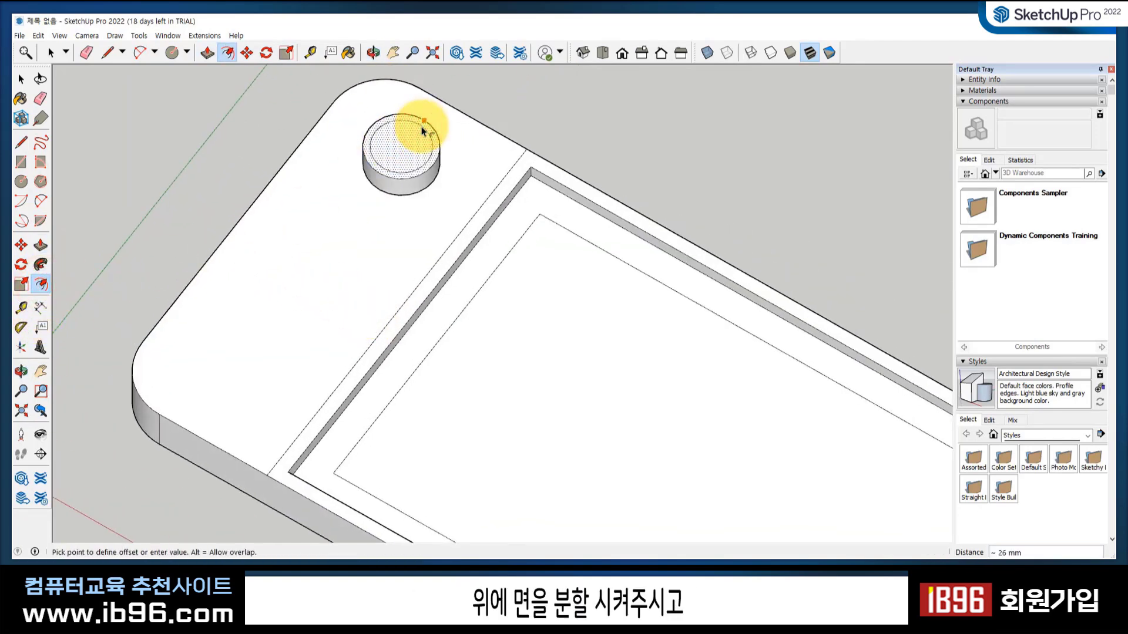
click(423, 130)
- Push/Pull the inner circle on top of the cylinder up about 38 mm
click(41, 245)
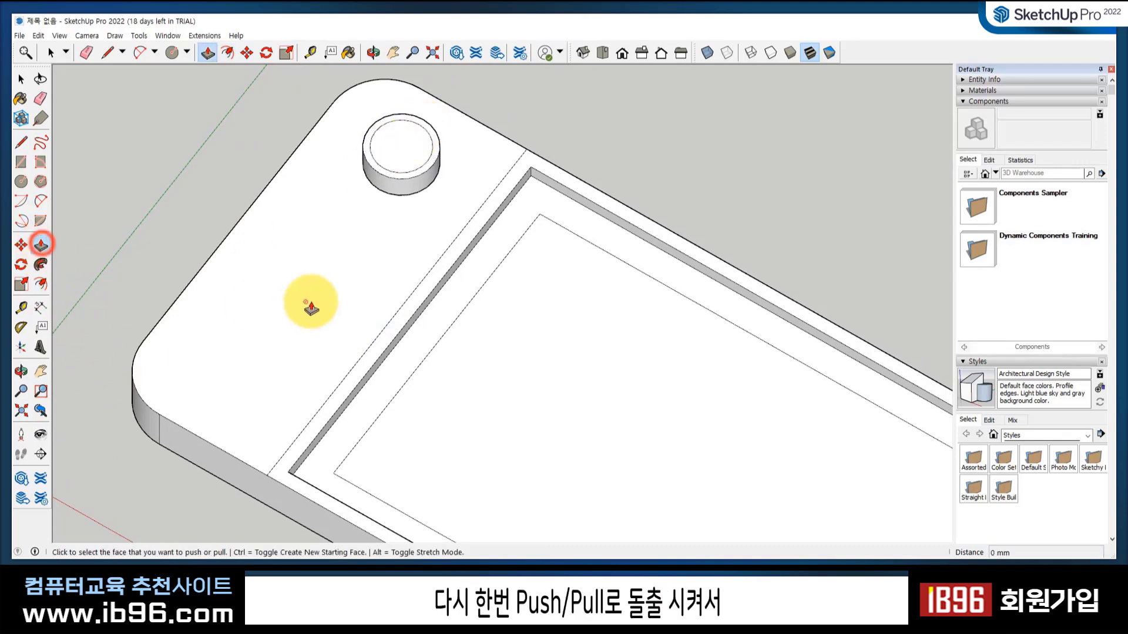
click(424, 151)
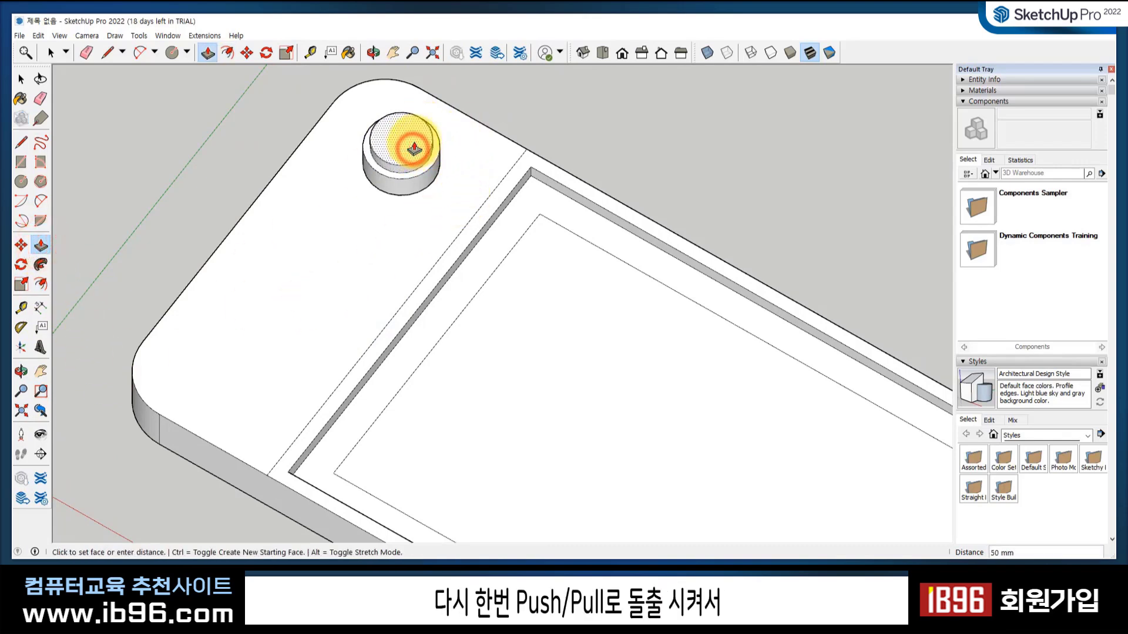
click(414, 150)
- Push/Pull the inner top face of the analog stick down about 4 mm to lower its raised cap
middle_drag(390, 276, 413, 169)
scroll(405, 152, up, 3)
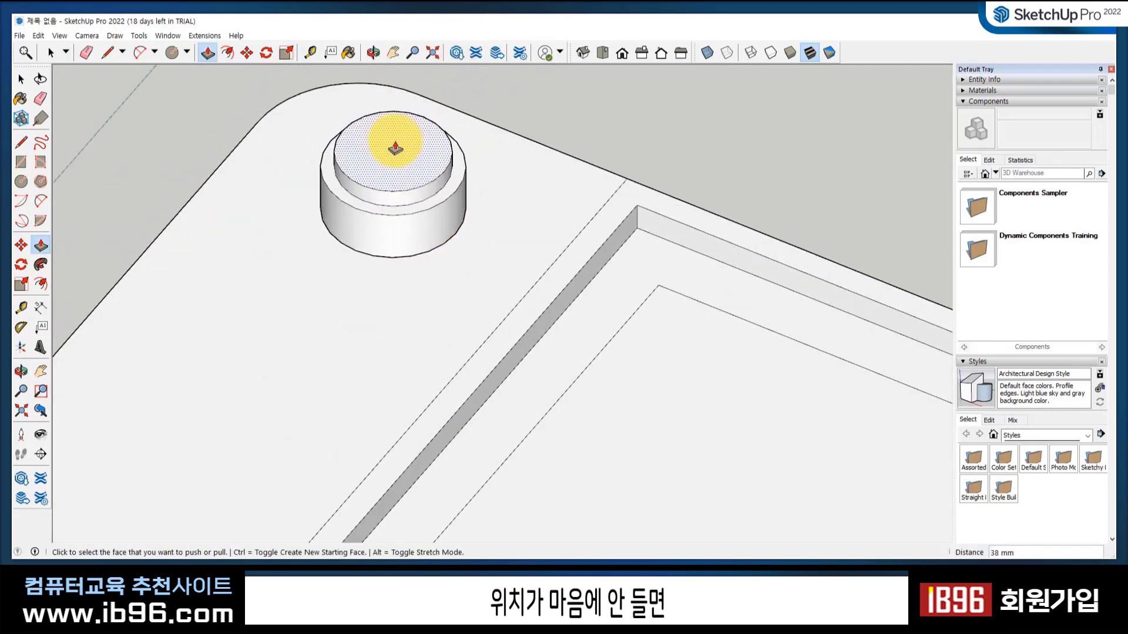
click(404, 153)
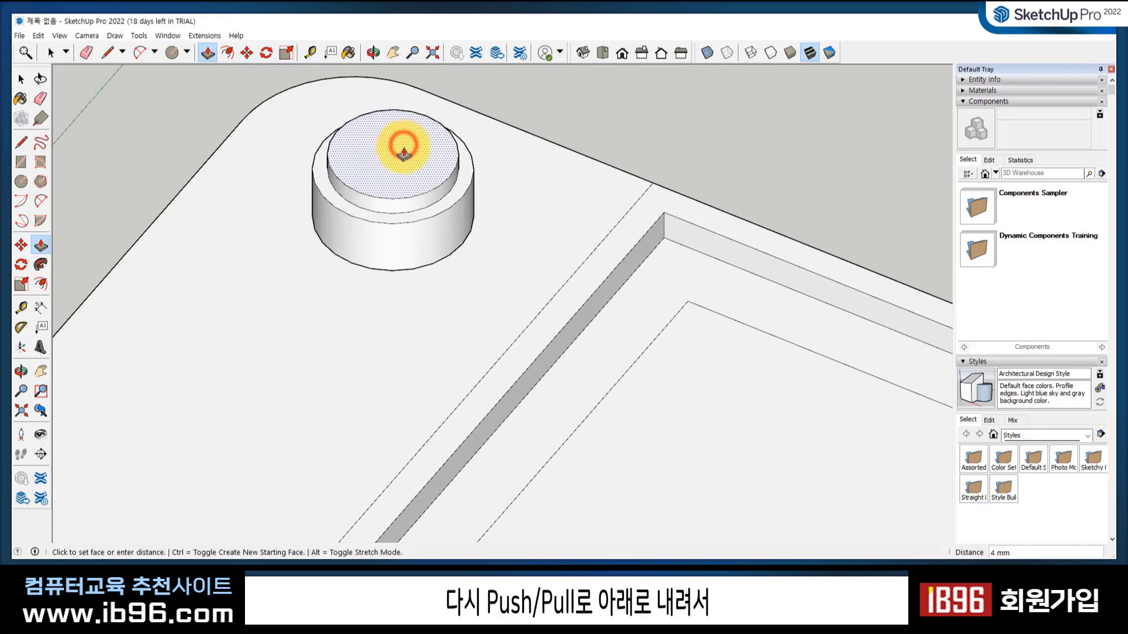
click(403, 154)
scroll(393, 283, down, 2)
mouse_move(393, 276)
middle_down()
mouse_move(433, 118)
mouse_move(380, 277)
middle_up()
scroll(364, 261, down, 1)
- Select the entire analog stick, check the selection in X-ray view, and make it a group
click(21, 79)
scroll(403, 181, down, 5)
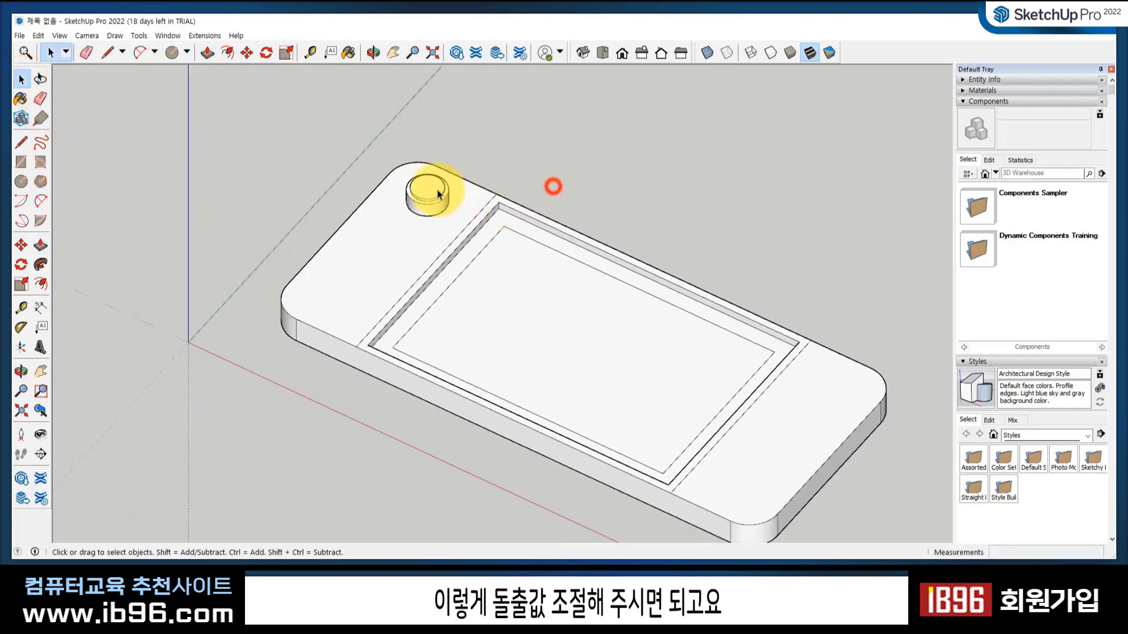
triple_click(433, 189)
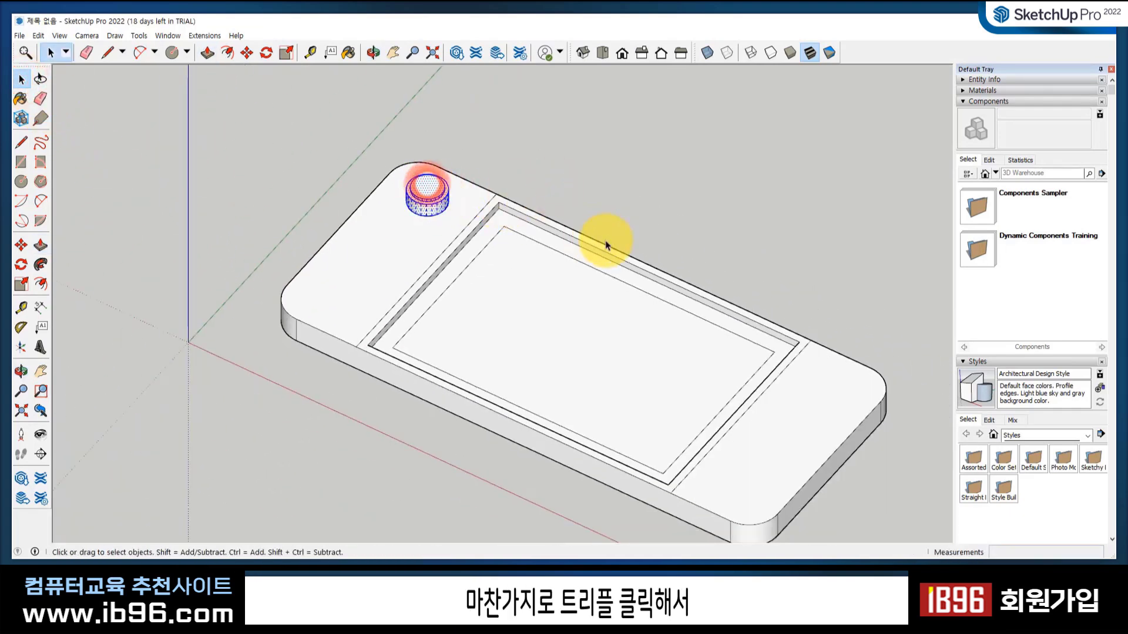
click(707, 52)
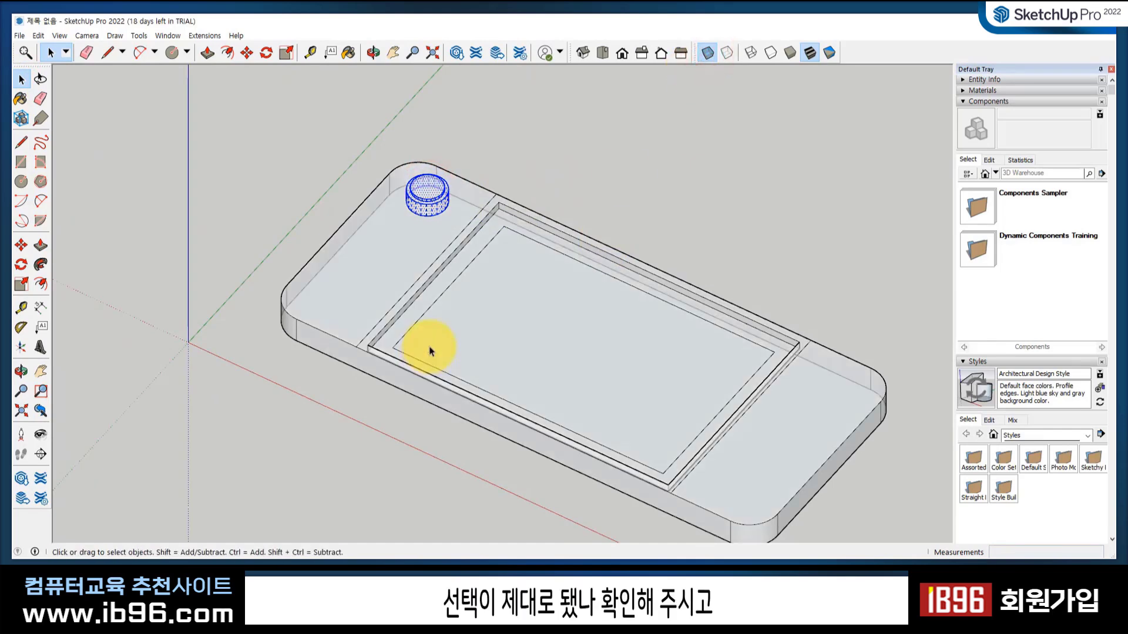
scroll(422, 222, up, 2)
right_click(428, 176)
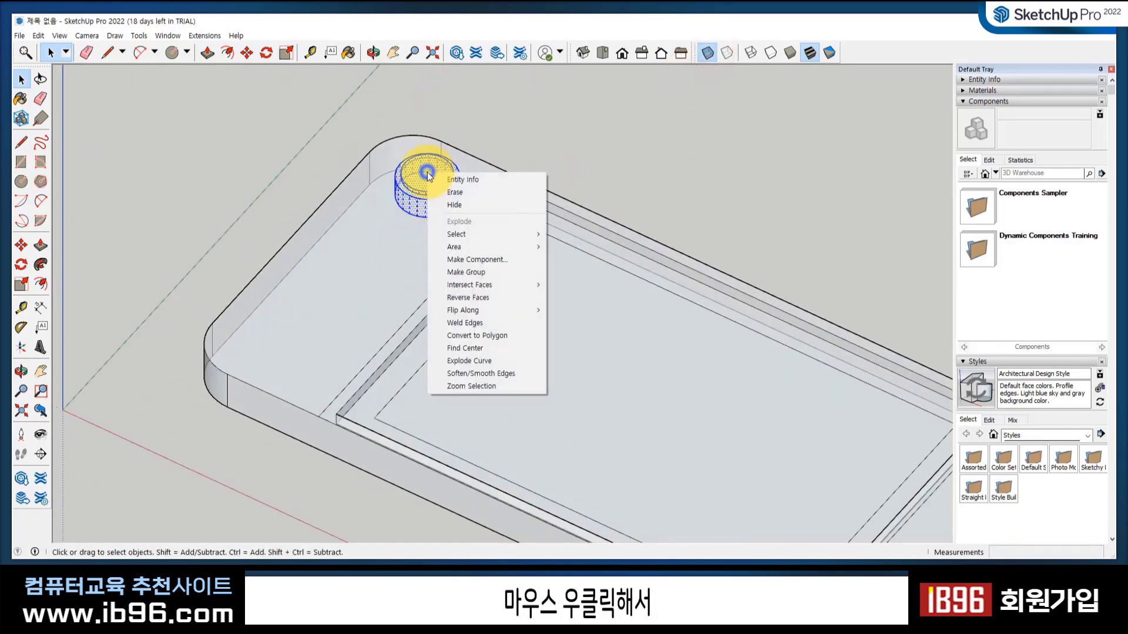
click(485, 273)
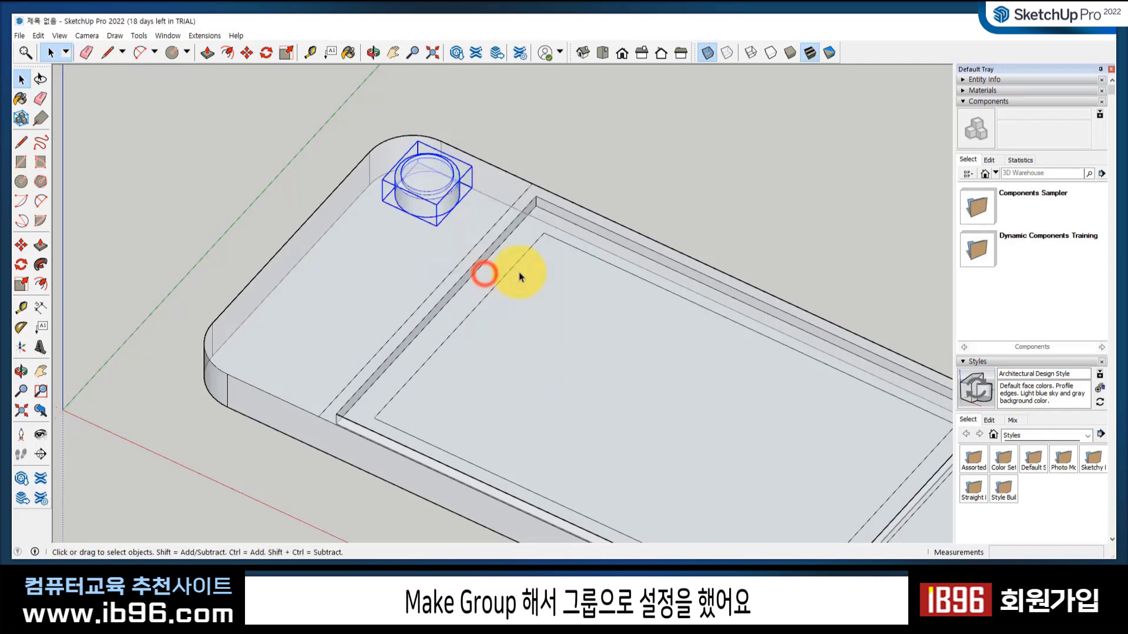
click(709, 54)
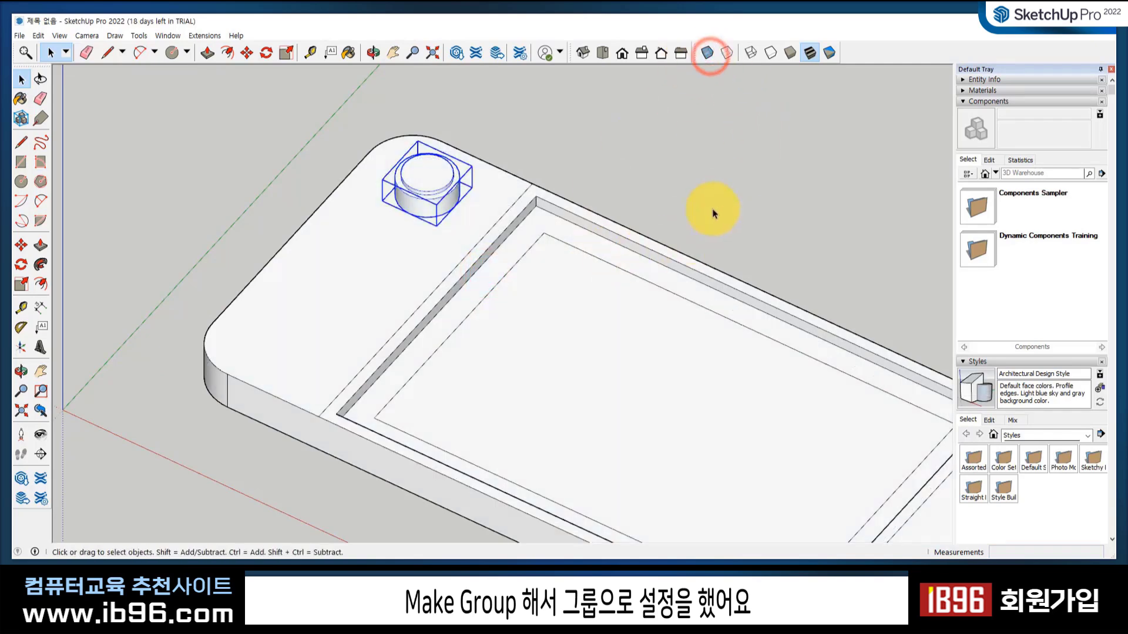
click(712, 196)
- Draw a circle of about 61 mm radius in top view, directly below the analog stick on the left section
click(603, 53)
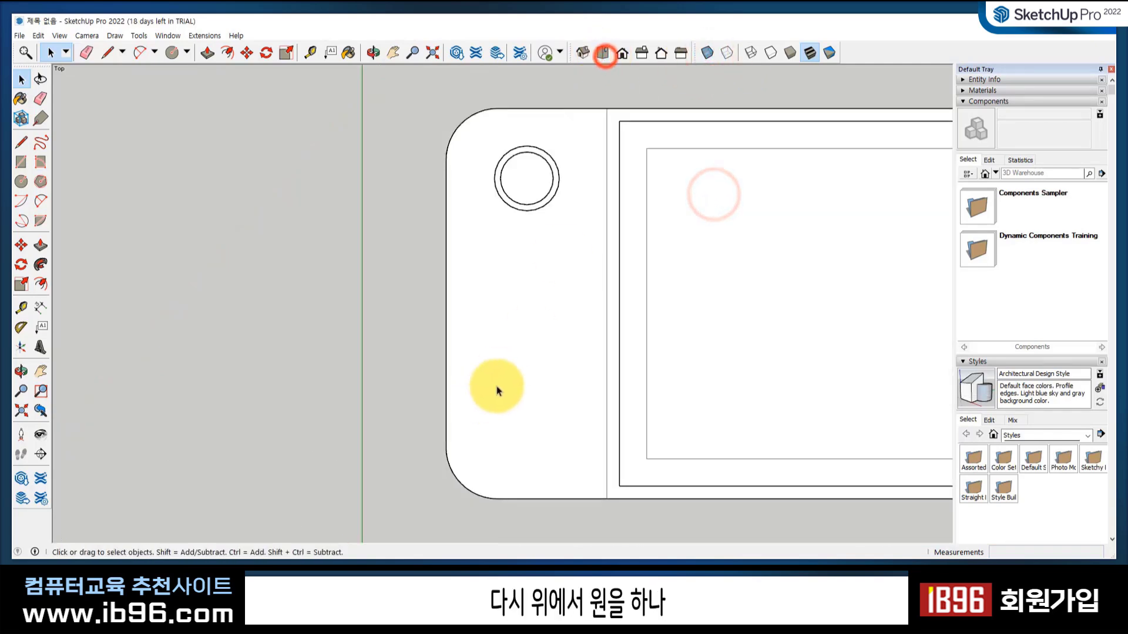
click(22, 182)
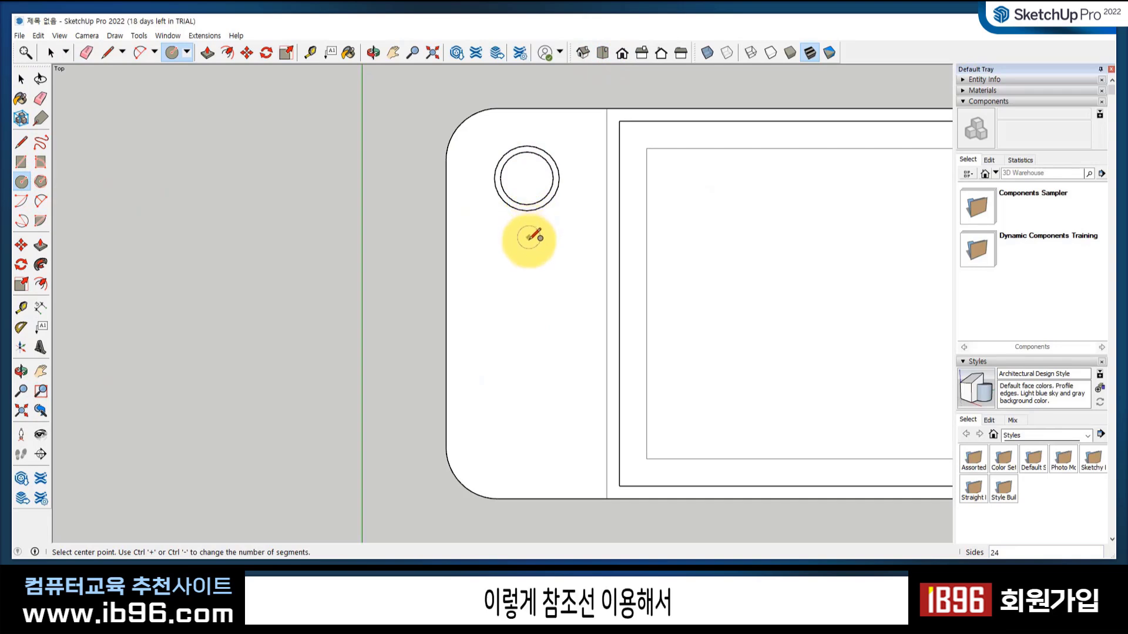
click(530, 274)
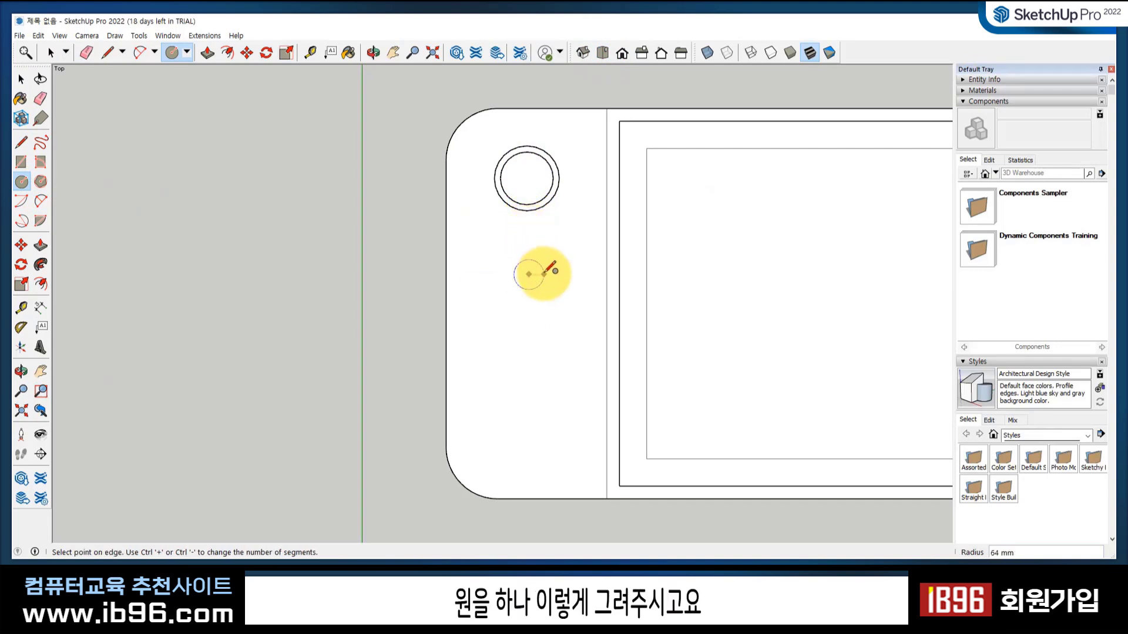
click(543, 273)
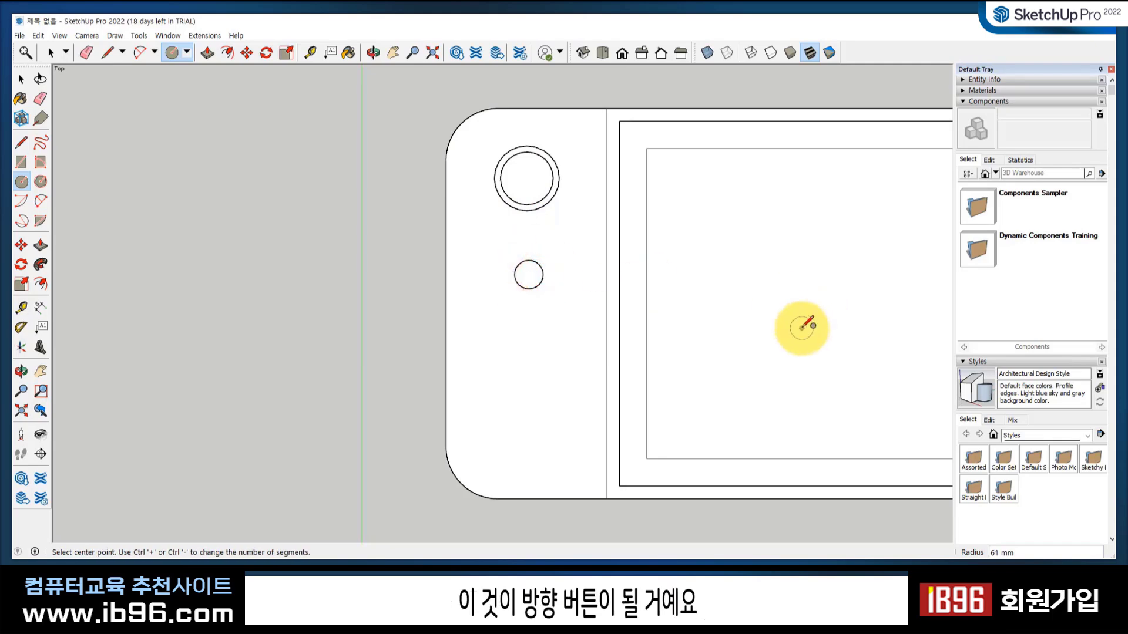
- Push/Pull the small circle below the analog stick up about 47 mm to form a direction button
middle_drag(635, 343, 437, 77)
click(46, 248)
scroll(537, 294, up, 3)
click(537, 262)
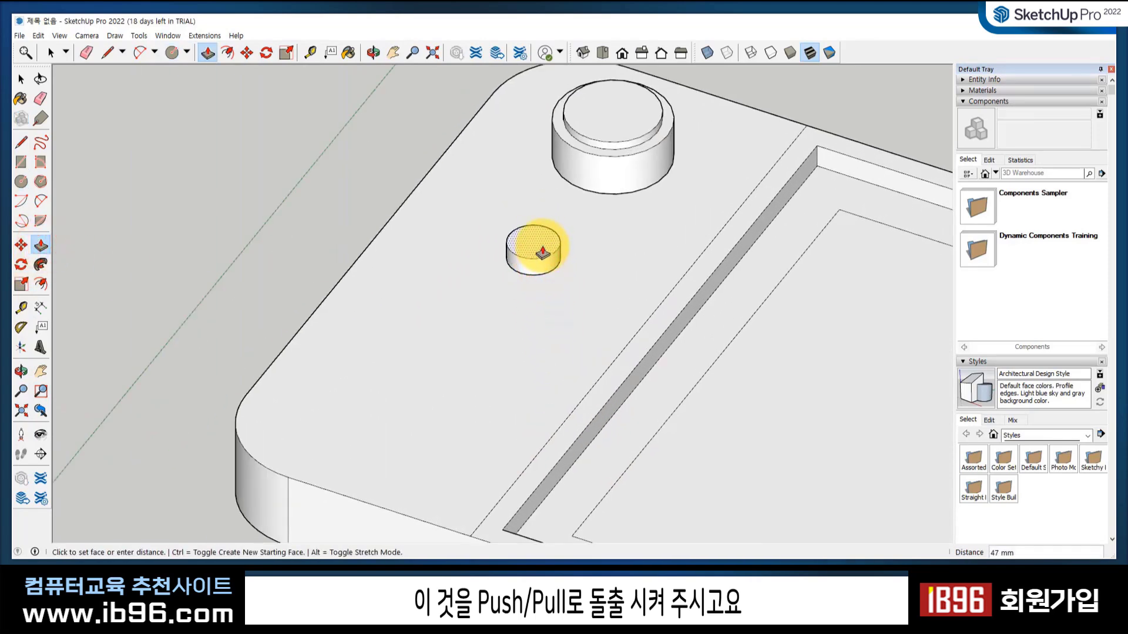
click(542, 254)
- Select the entire direction button, check the selection in X-ray view, and make it a group
click(21, 79)
triple_click(520, 233)
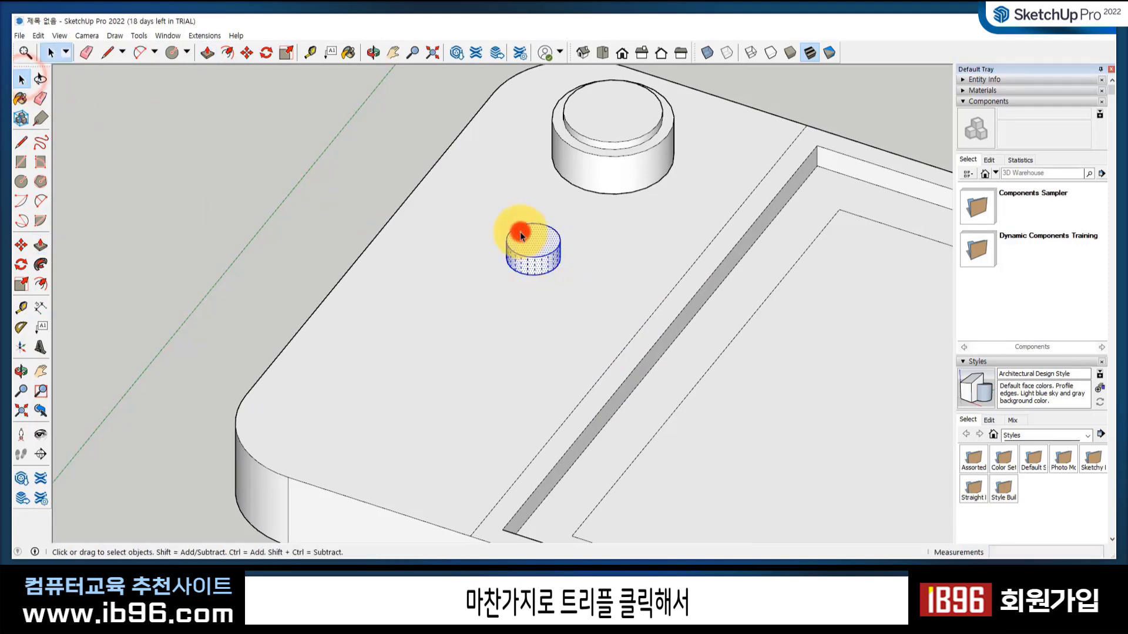
click(705, 51)
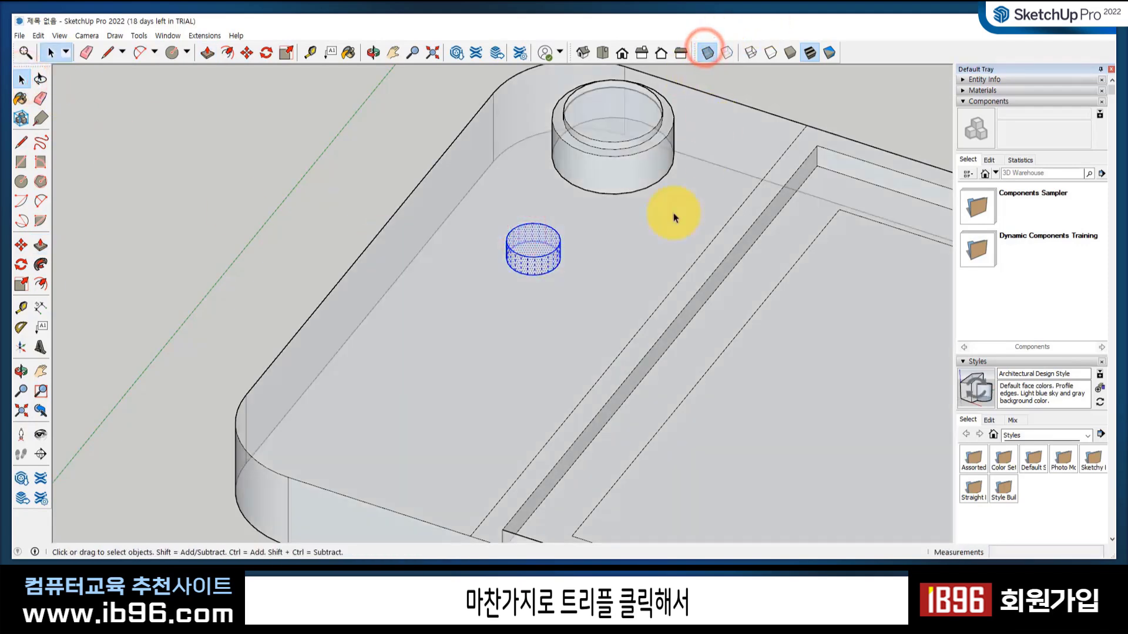
right_click(536, 246)
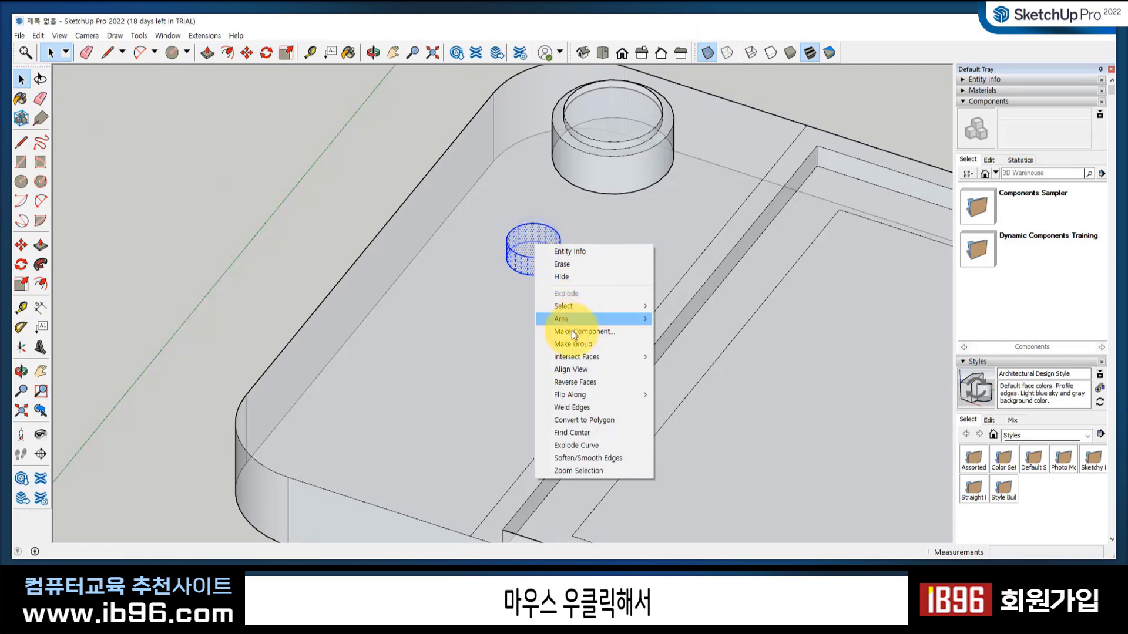
click(573, 346)
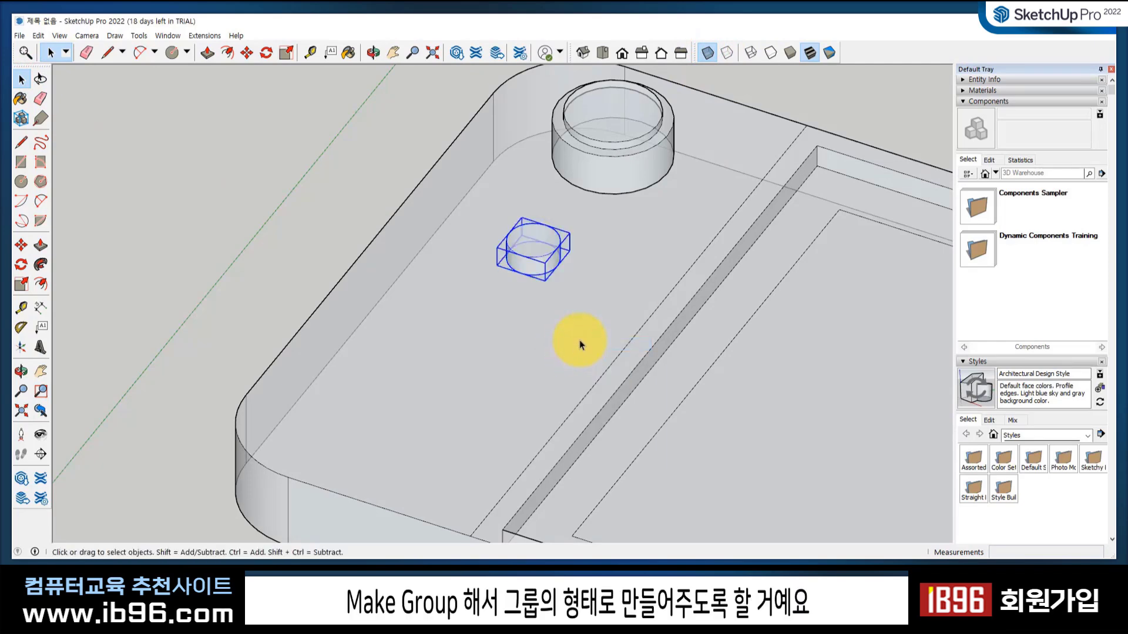
click(707, 53)
- Copy the direction button group straight down about 231 mm in top view with the Move tool
click(602, 52)
click(267, 188)
scroll(614, 237, down, 2)
click(578, 244)
shift+middle_drag(596, 311, 506, 302)
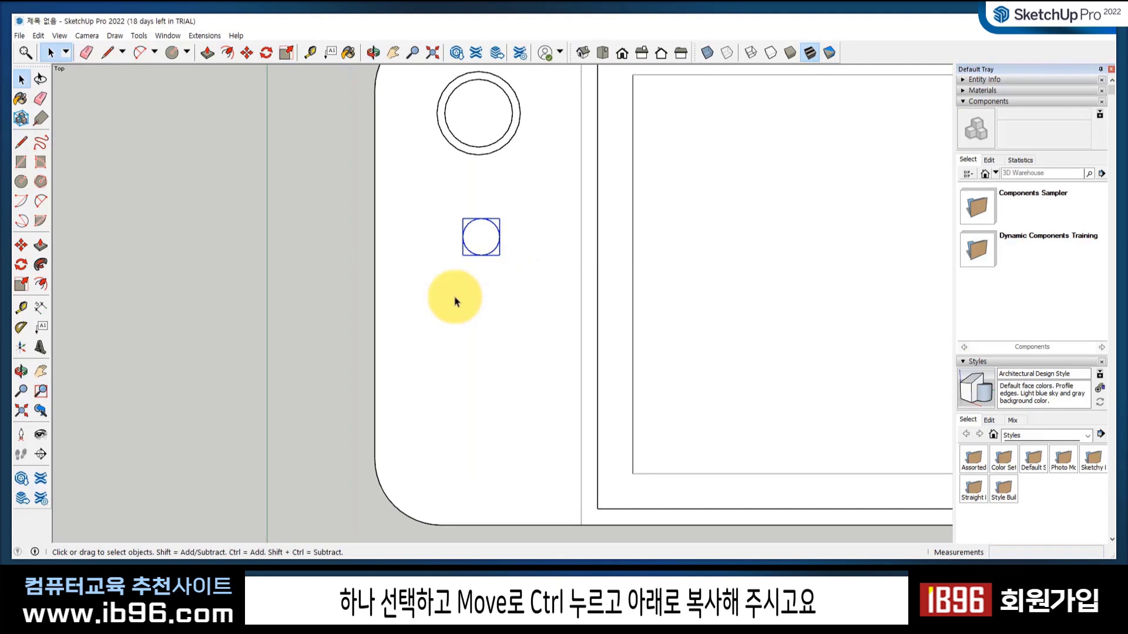
click(21, 244)
key(ctrl)
click(338, 243)
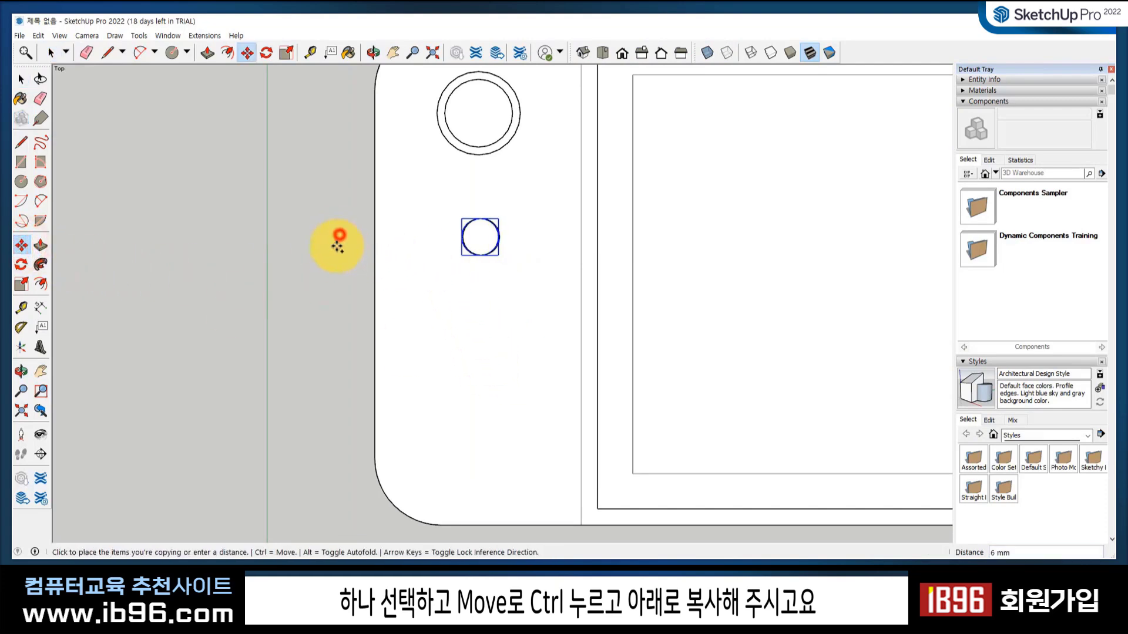
click(335, 304)
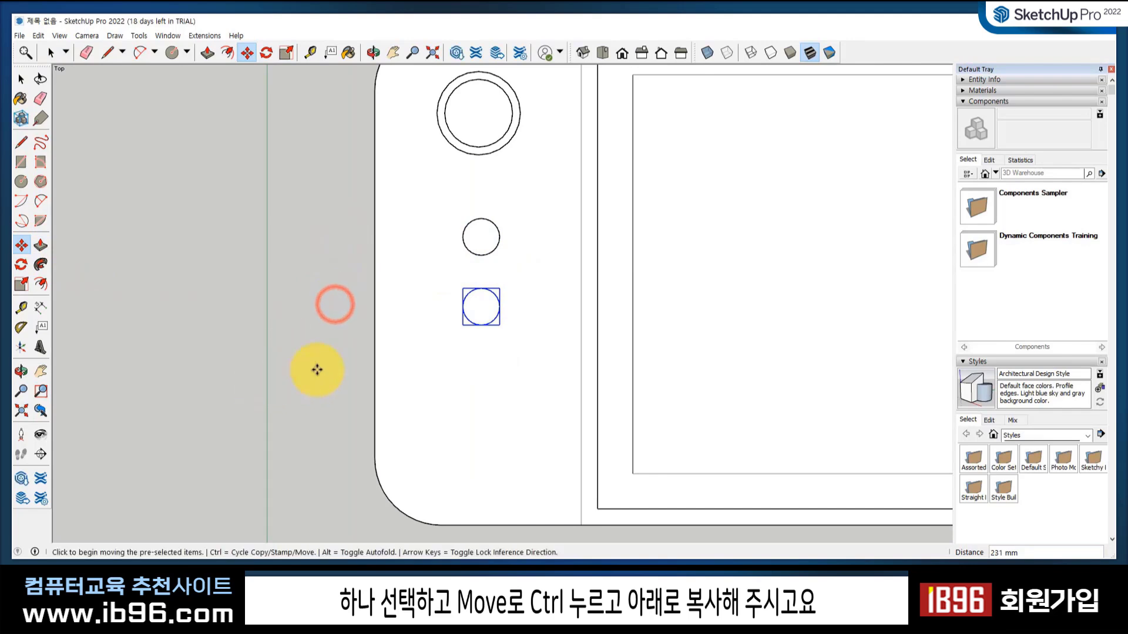
- Copy the lower button about 184 mm diagonally up and left, and copy that one across to the right to complete a cross of four
key(ctrl)
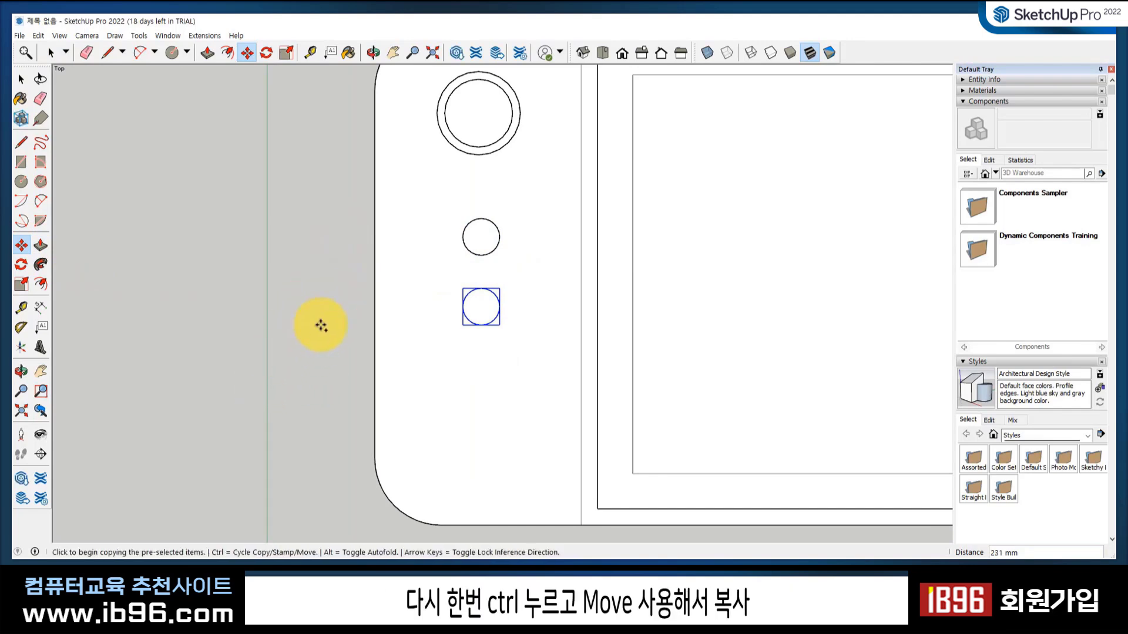
click(320, 323)
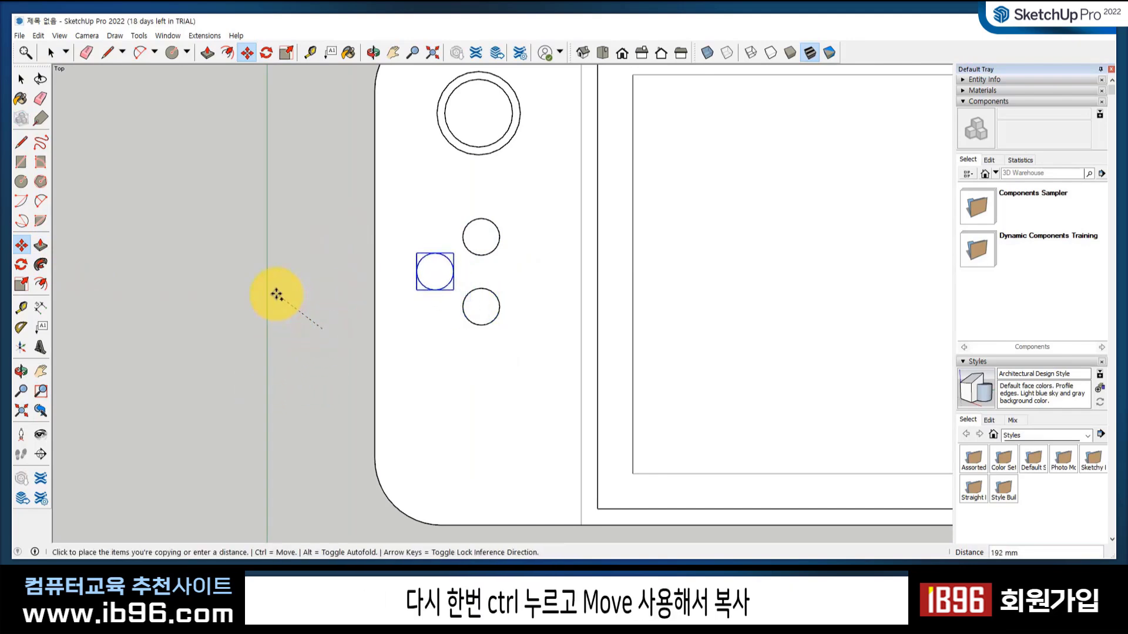
click(280, 294)
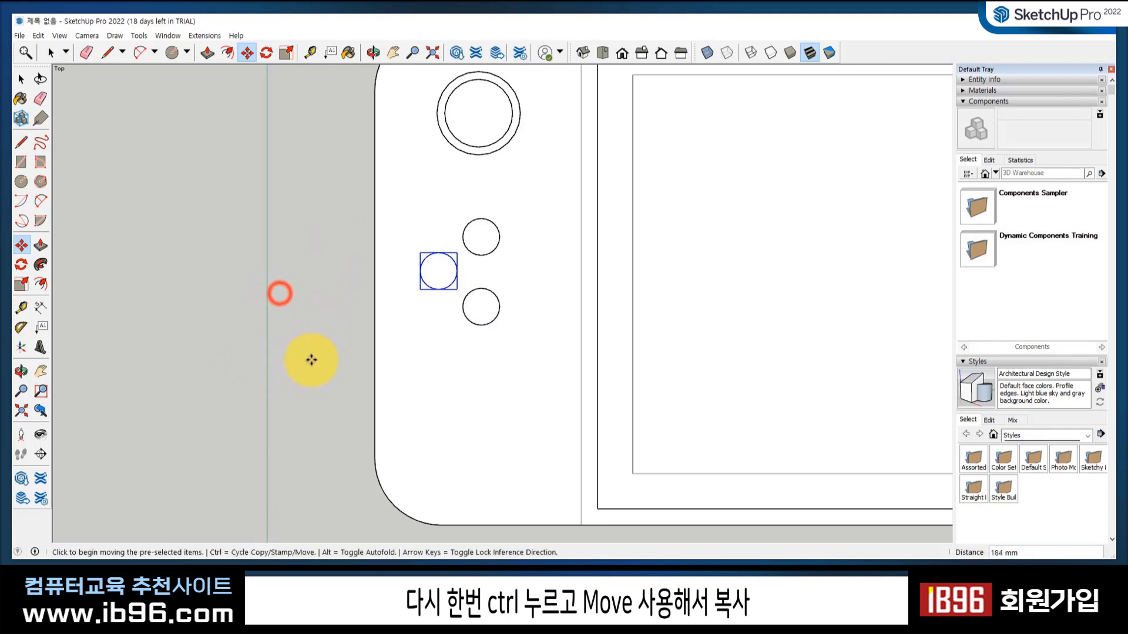
click(283, 294)
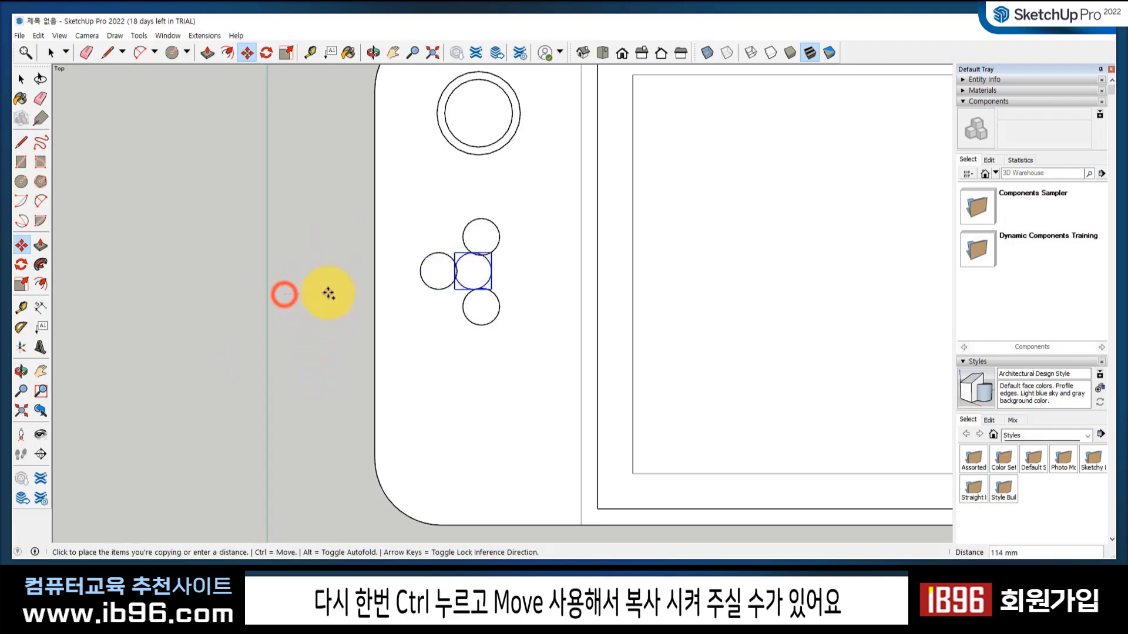
click(365, 292)
key(space)
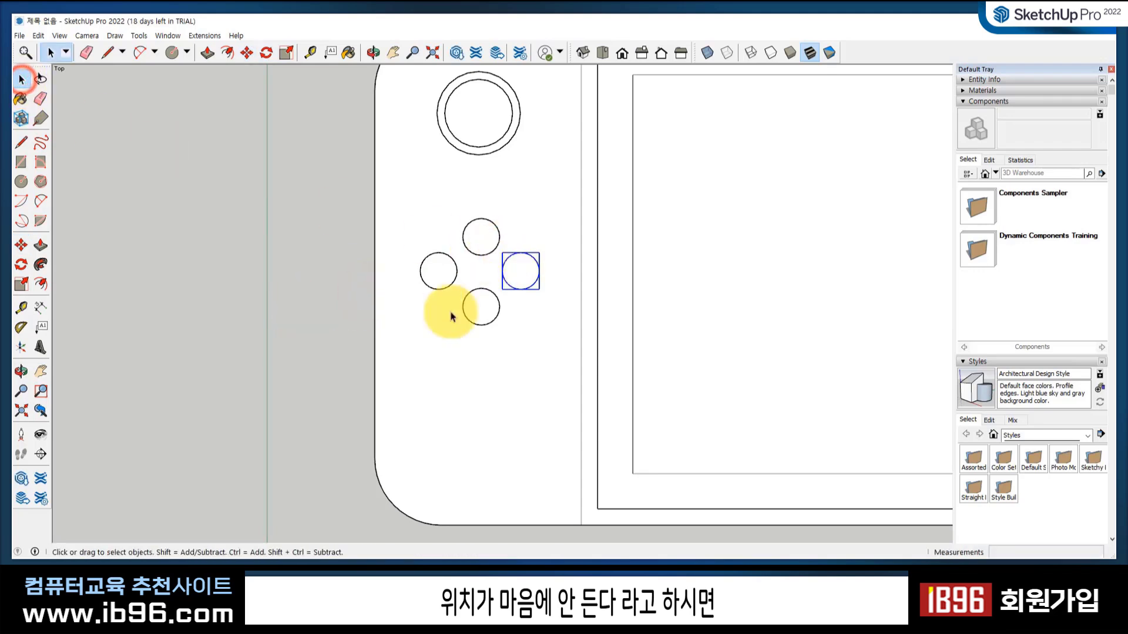
click(323, 297)
- Move the uppermost direction button slightly up, towards the analog stick, to even out the spacing
click(480, 235)
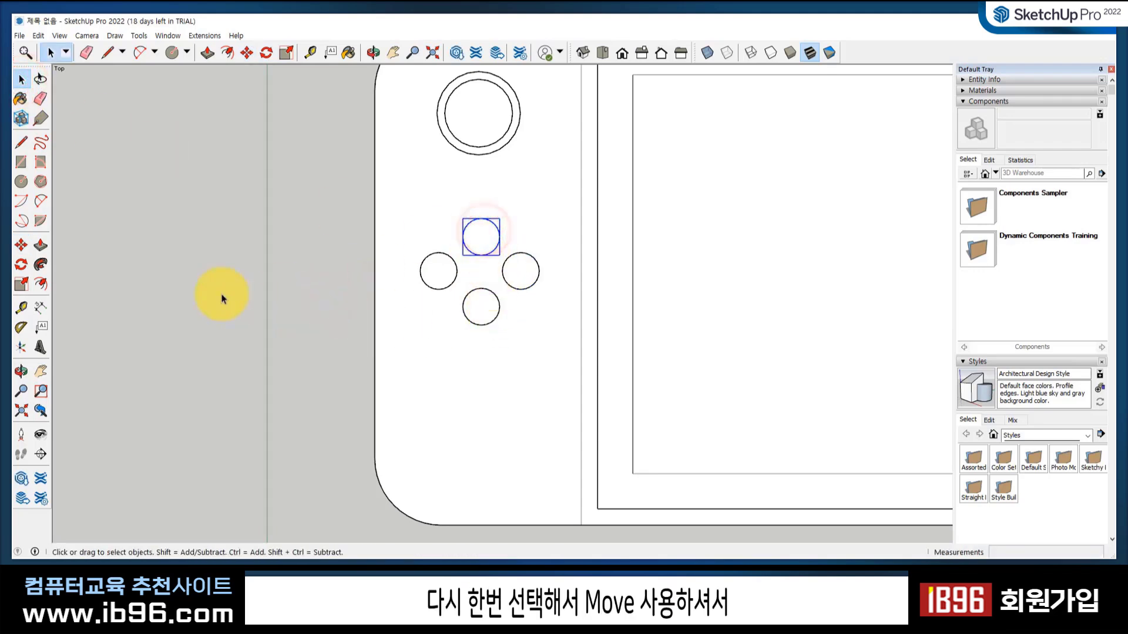
key(m)
click(316, 285)
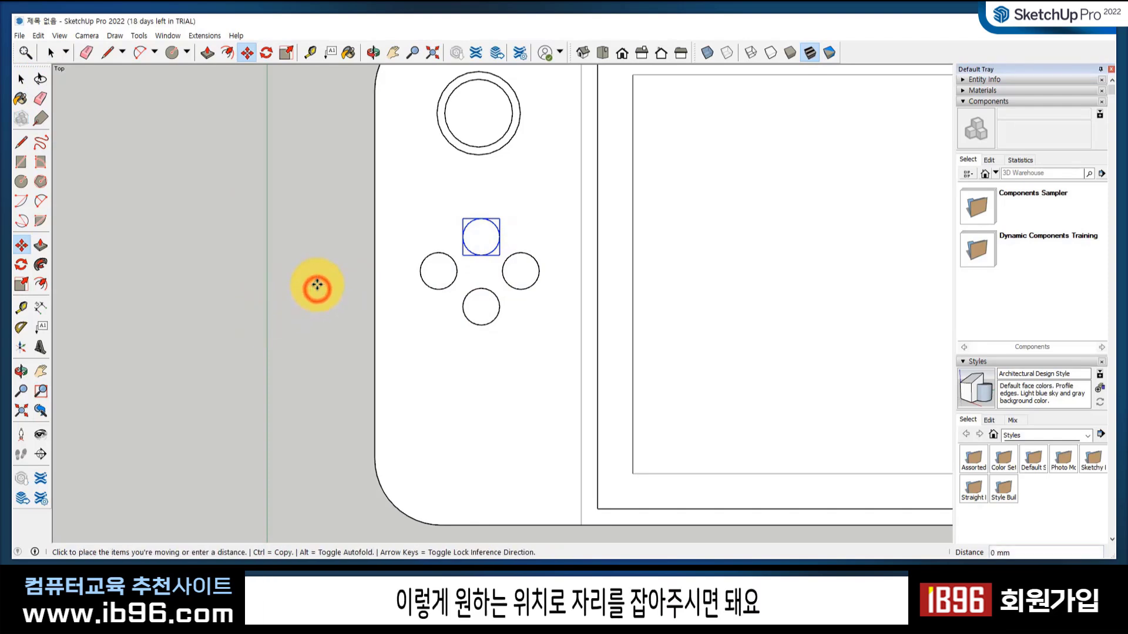
key(space)
- Move the lowest direction button straight down about 14 mm to even out the cross layout
click(479, 307)
click(21, 246)
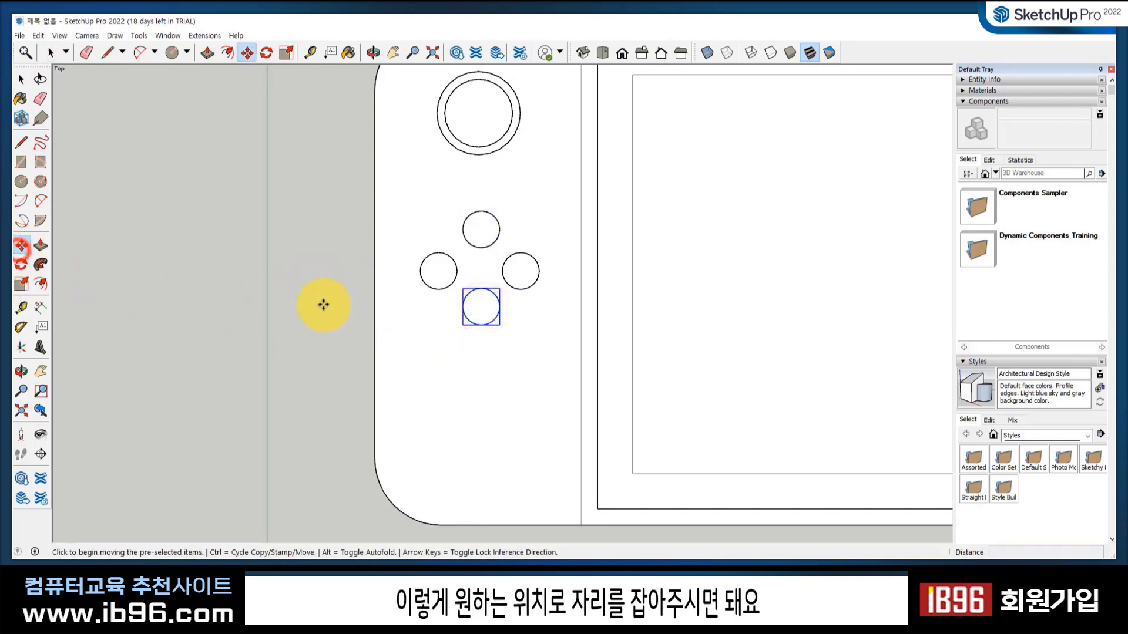
click(320, 306)
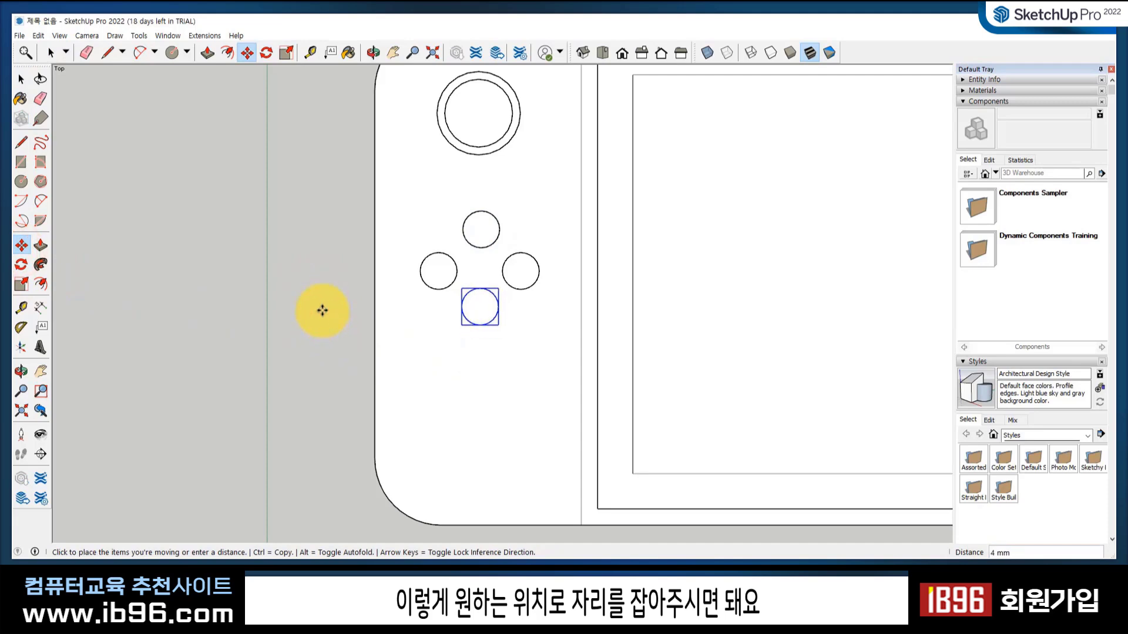
scroll(323, 311, up, 2)
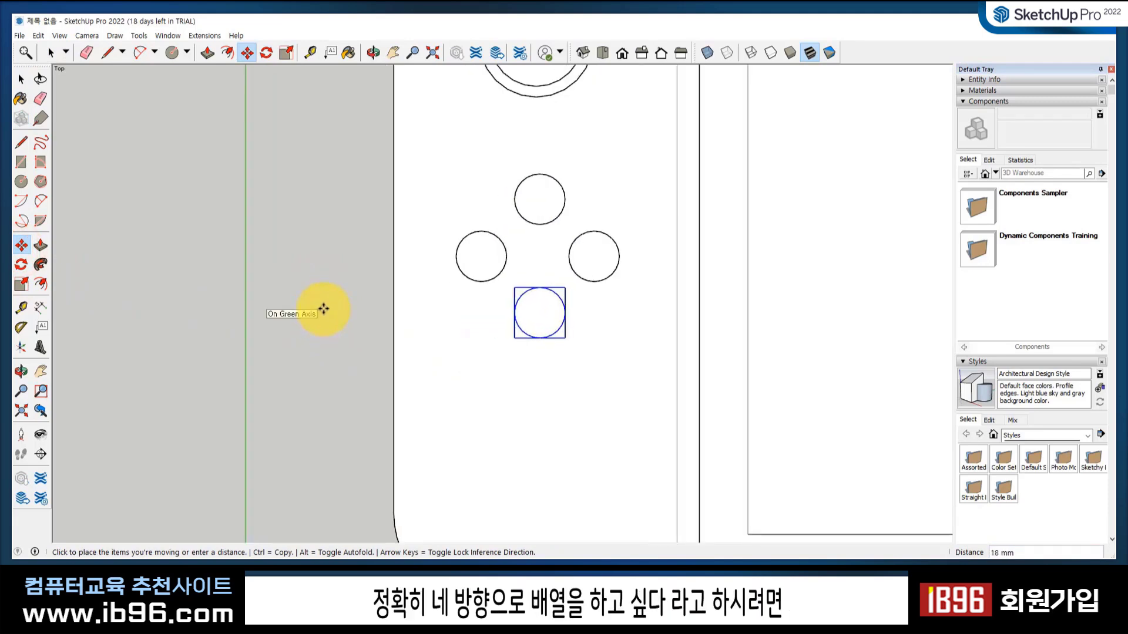
scroll(324, 310, up, 1)
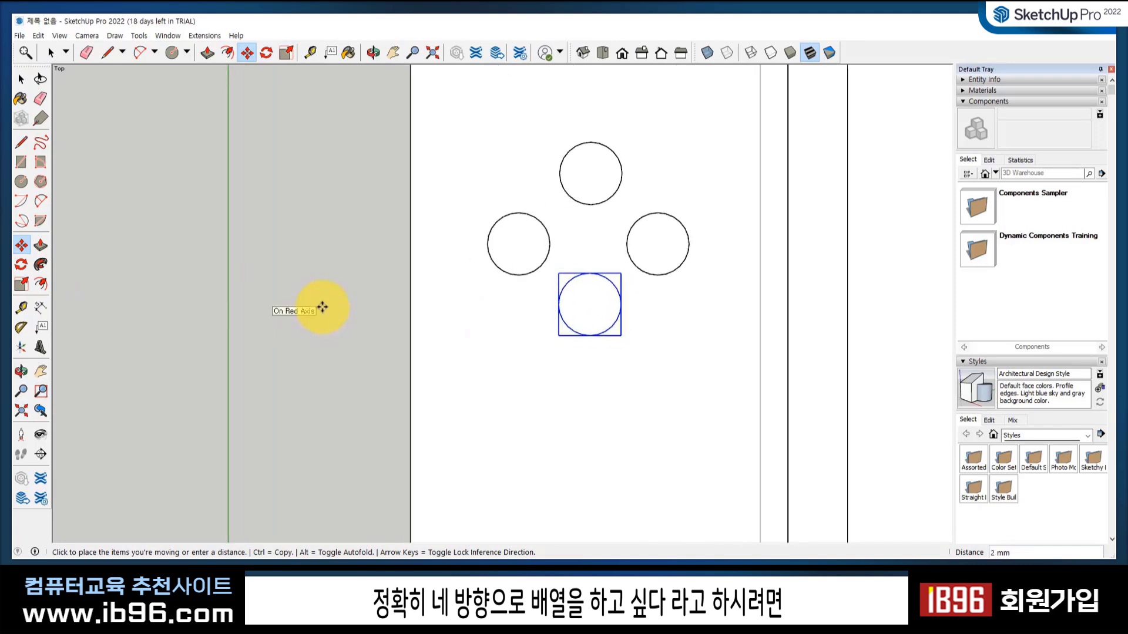
click(322, 307)
click(22, 78)
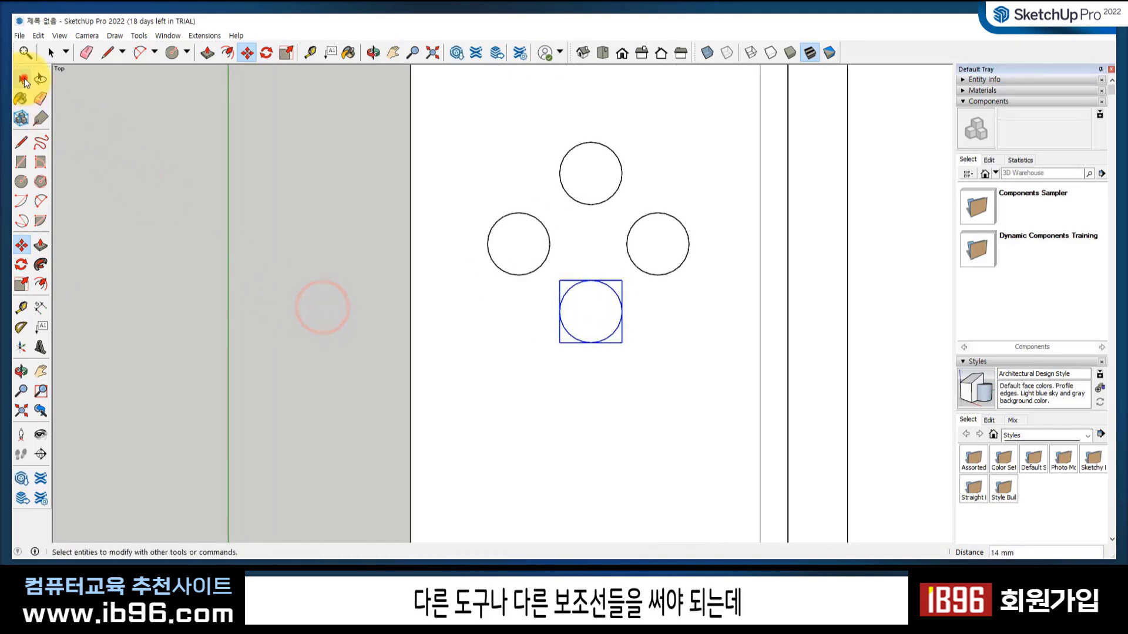
click(318, 302)
- In top view, copy the analog stick and its four direction buttons about 3111 mm straight across to the console's opposite side section
scroll(322, 305, down, 3)
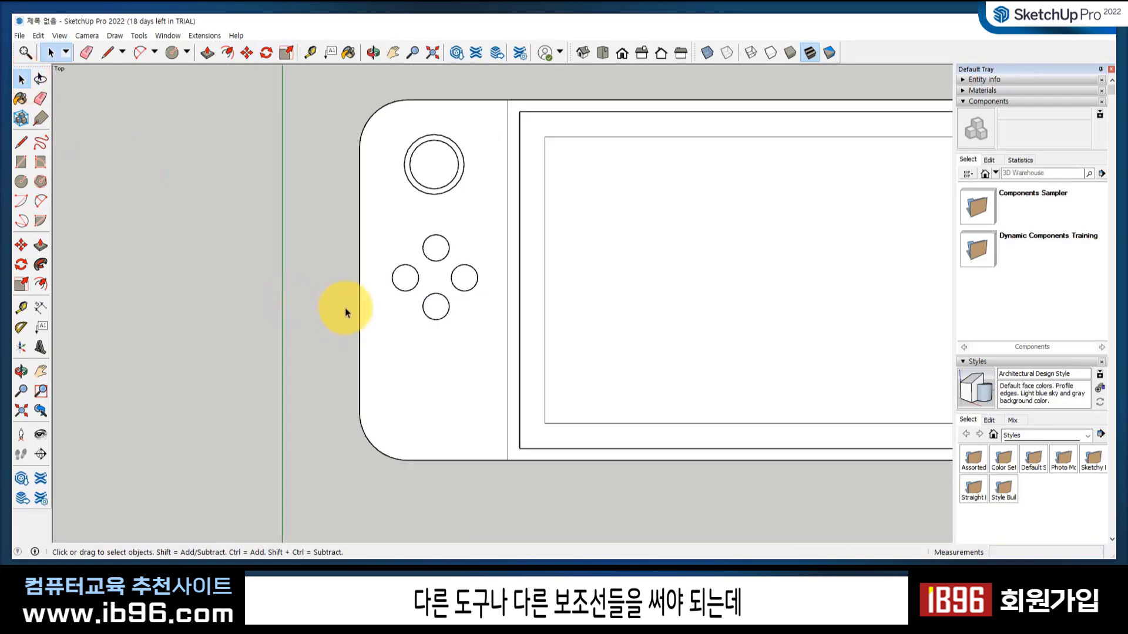
scroll(345, 310, down, 2)
middle_drag(644, 329, 505, 272)
shift+middle_drag(657, 335, 578, 289)
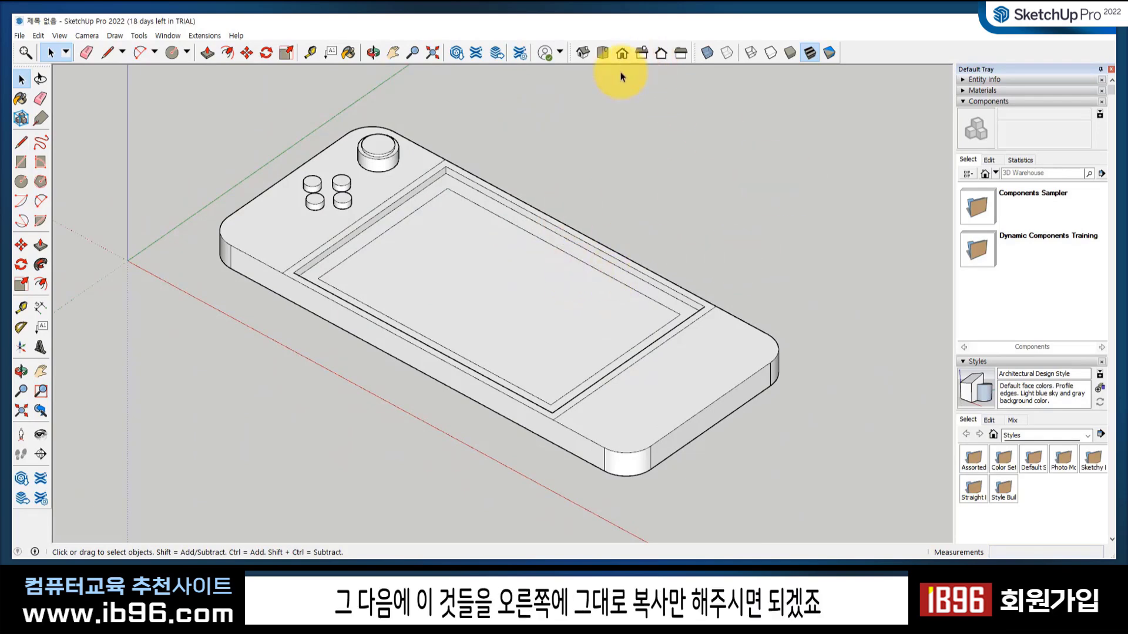
click(600, 52)
click(279, 223)
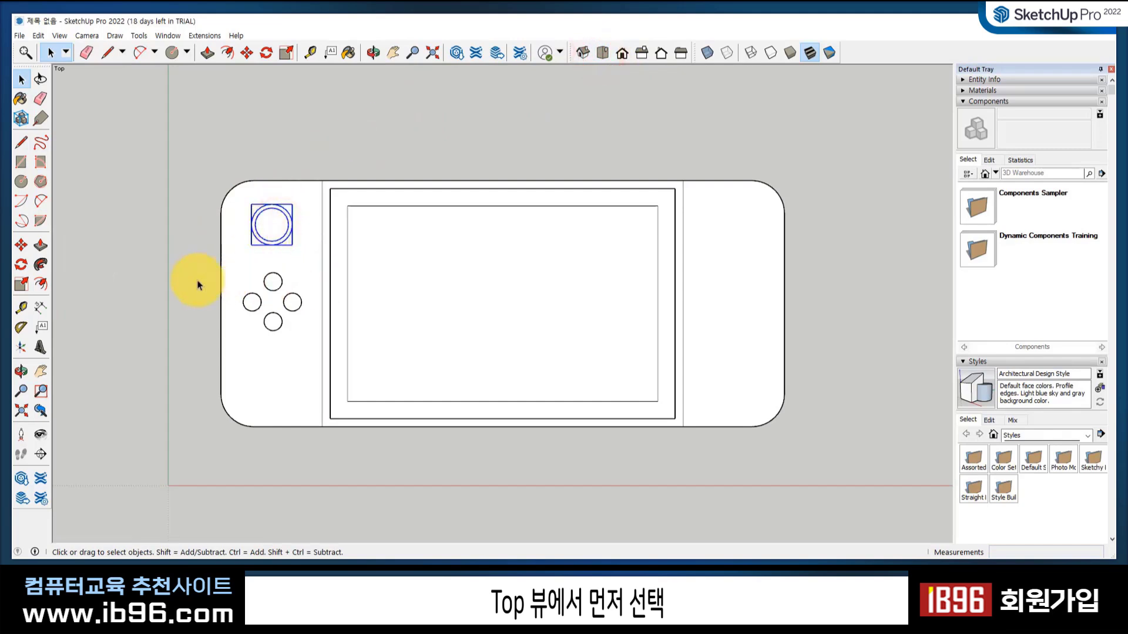
ctrl+drag(169, 262, 339, 350)
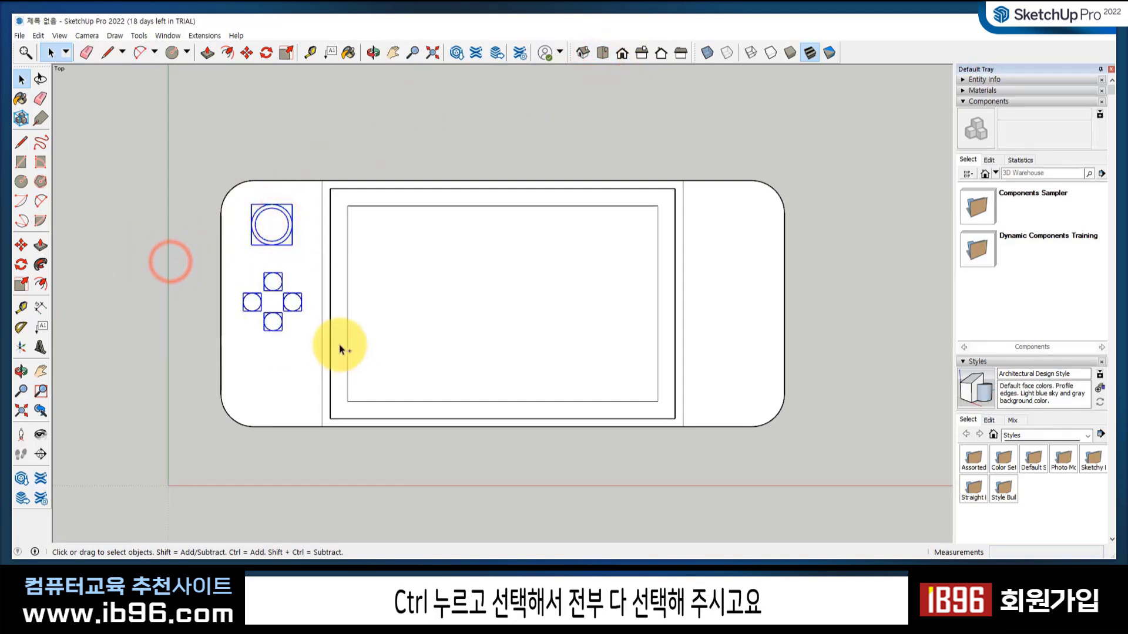
click(22, 246)
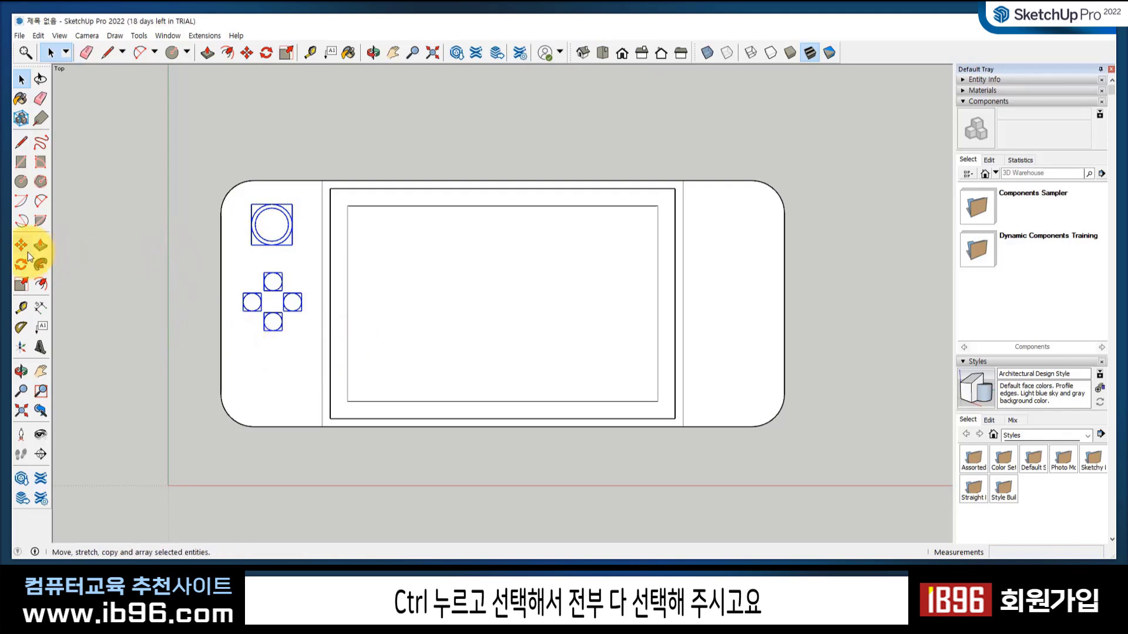
key(ctrl)
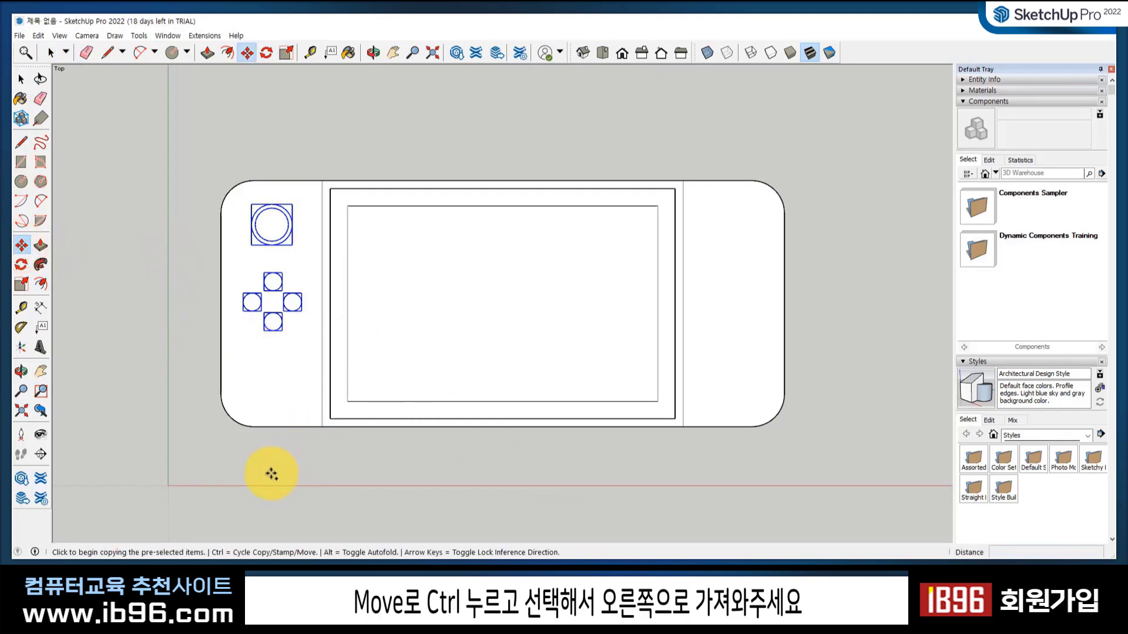
click(272, 471)
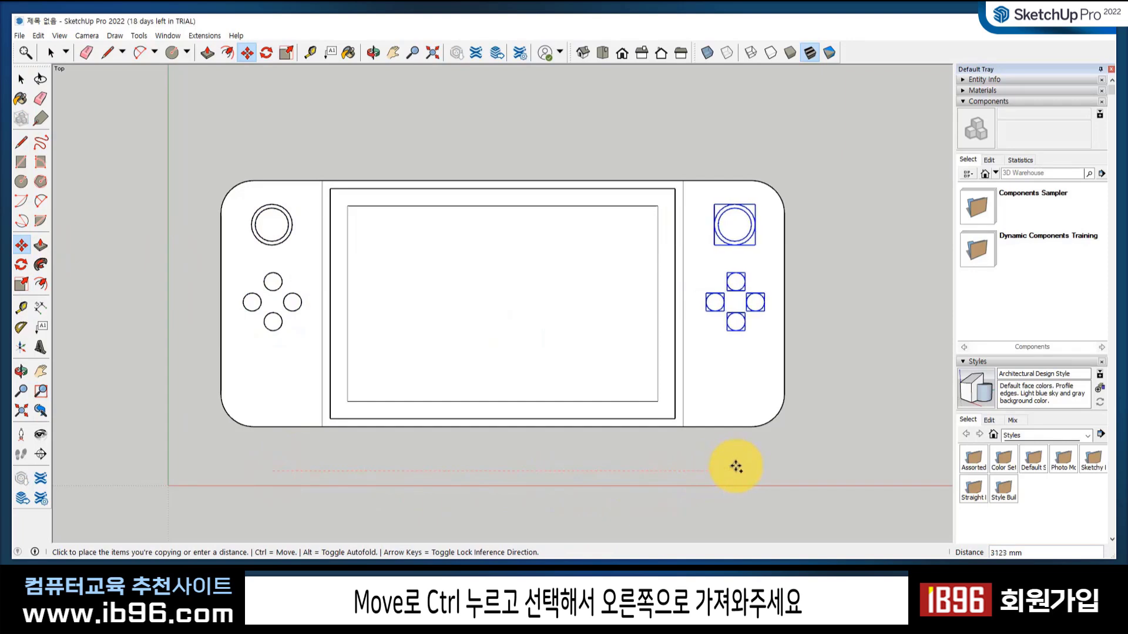
click(735, 467)
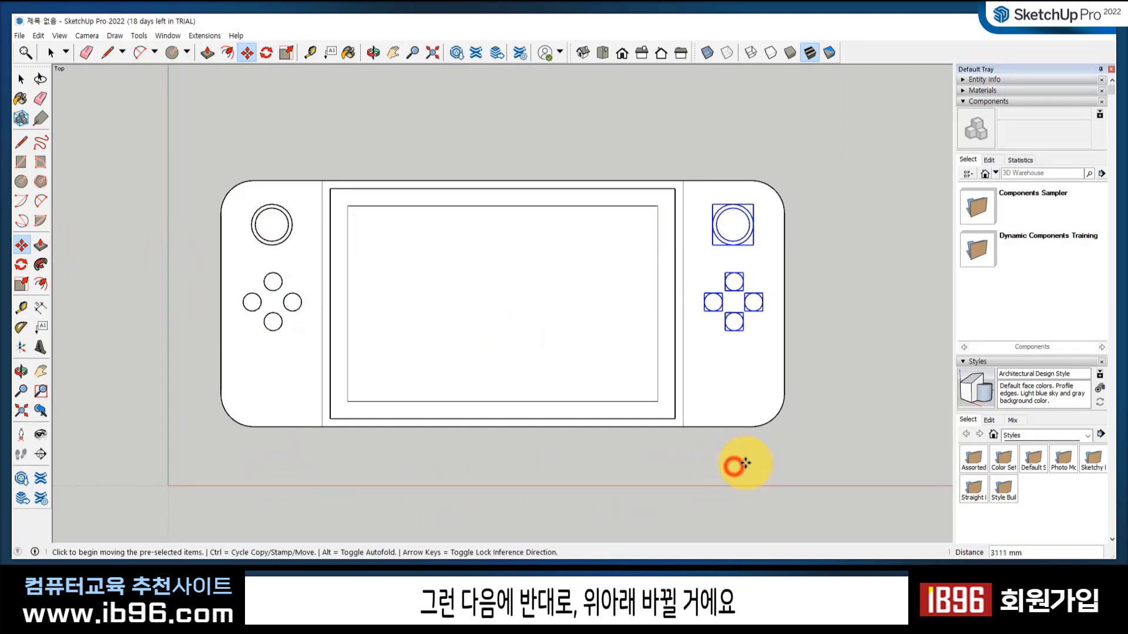
- Move the copied analog stick on the right side section straight down about 535 mm
scroll(728, 246, up, 2)
click(21, 79)
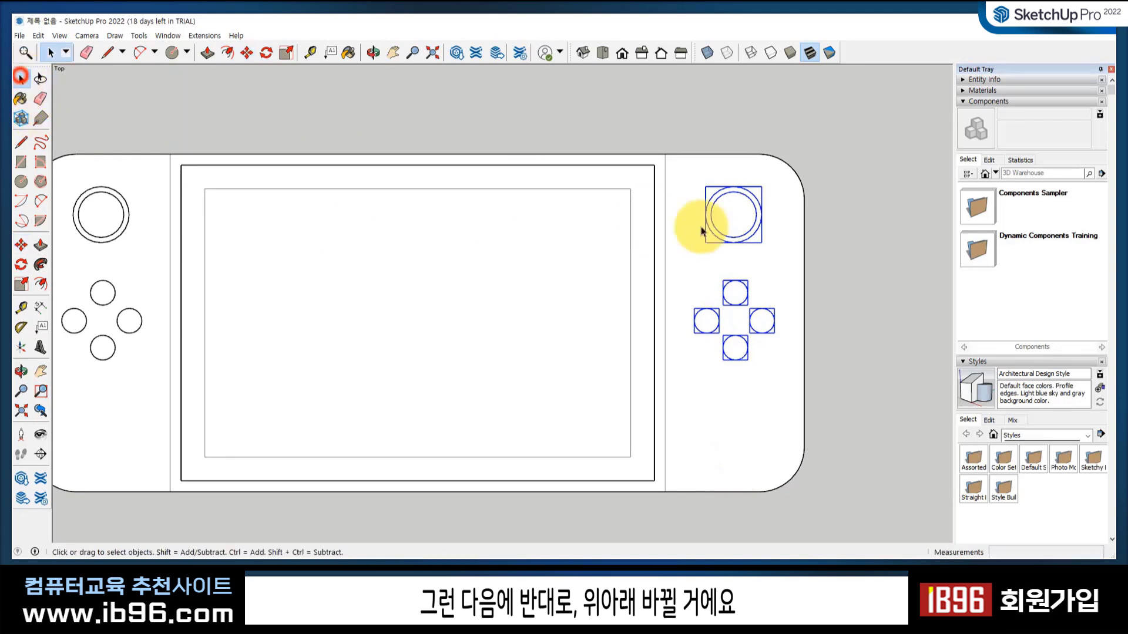
click(752, 136)
click(699, 161)
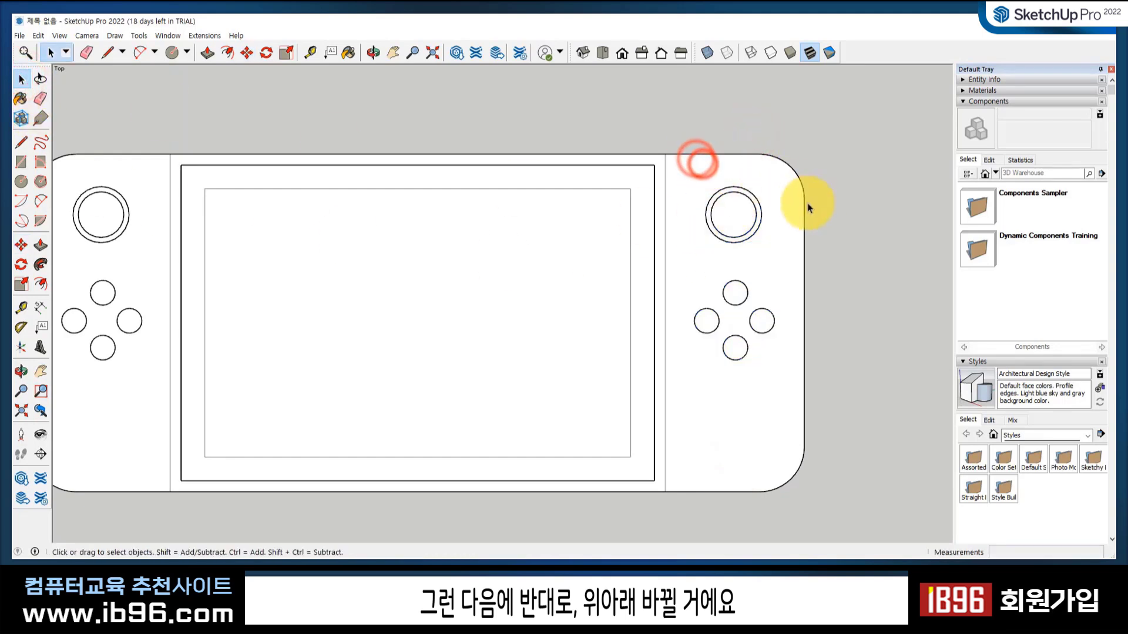
drag(669, 126, 799, 256)
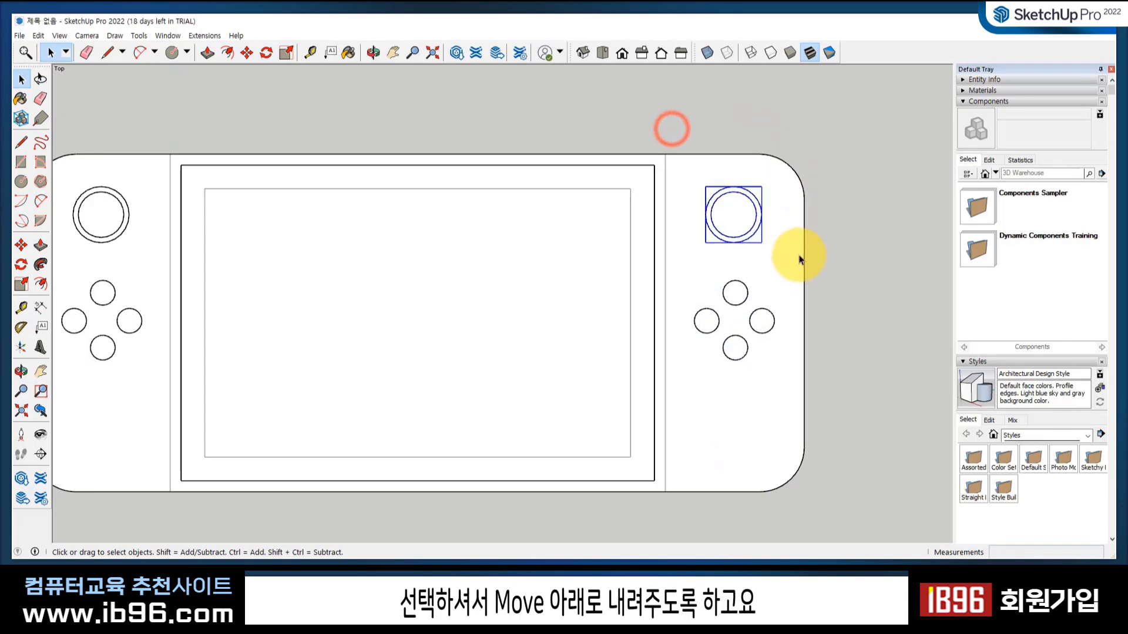
click(21, 245)
click(854, 242)
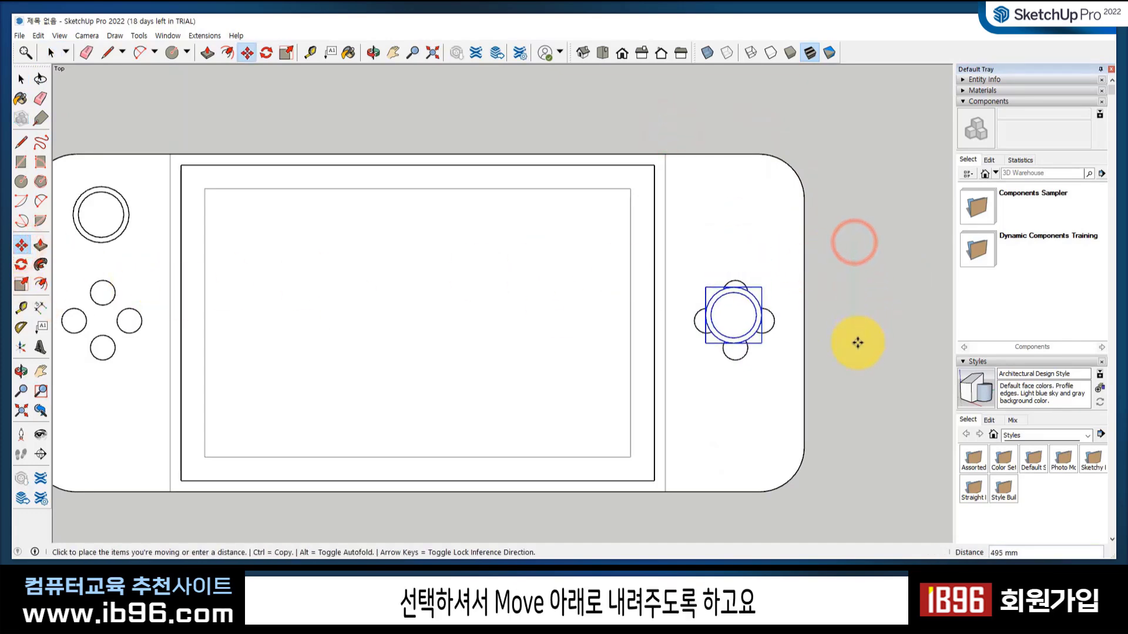
click(857, 350)
- Select the right section's four direction buttons, check the selection in X-ray display, and move them straight up about 464 mm above the analog stick
click(21, 78)
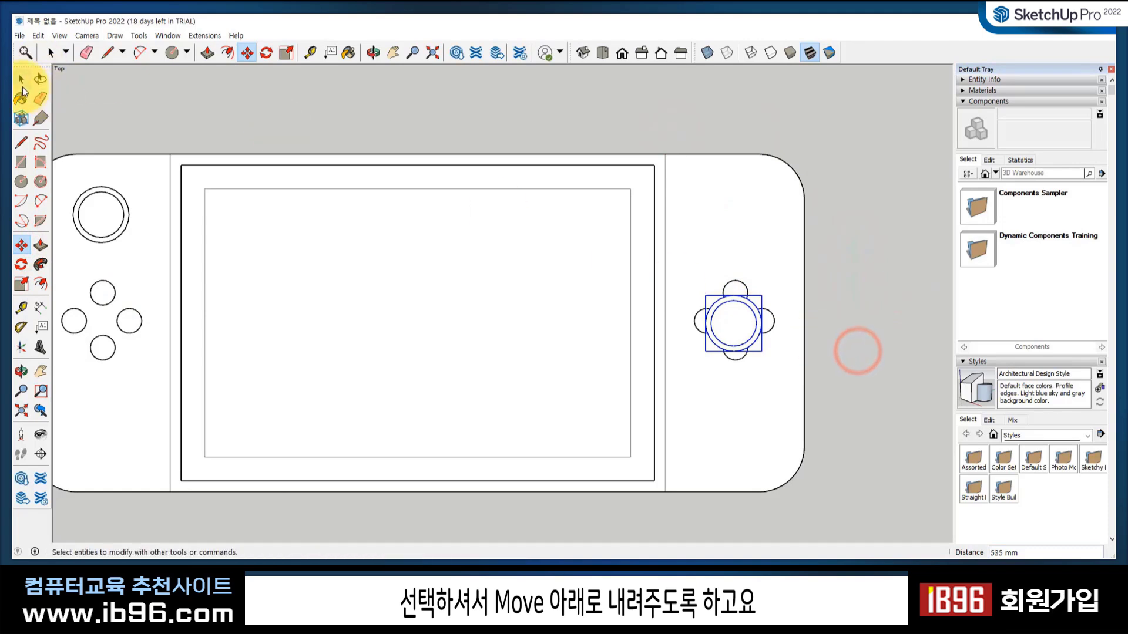
click(731, 286)
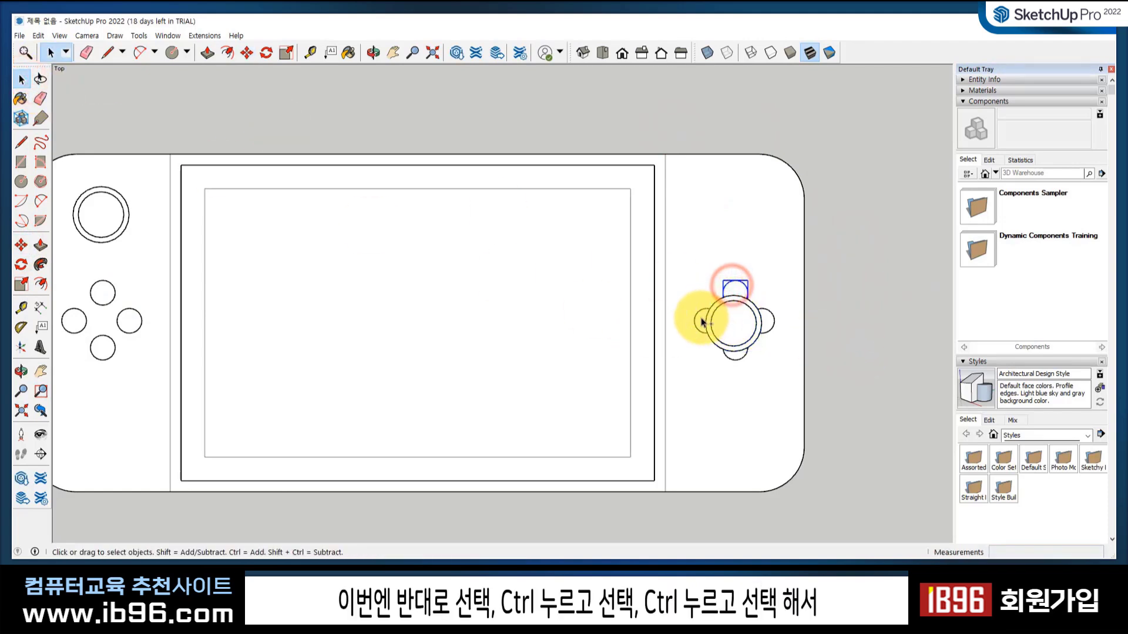
ctrl+click(700, 319)
ctrl+click(735, 355)
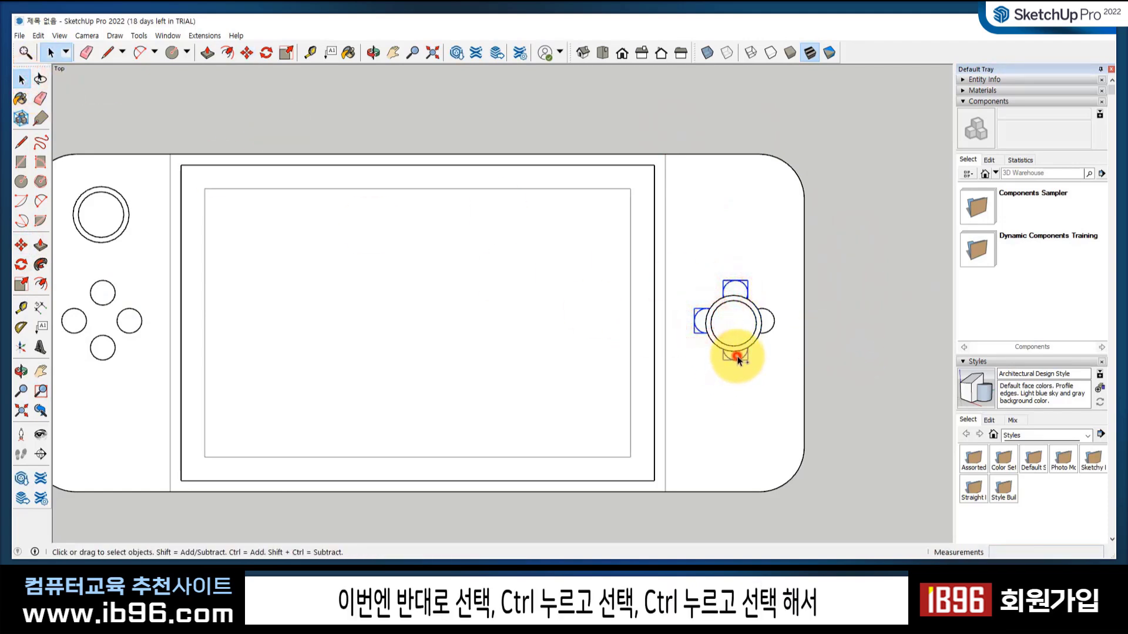
ctrl+click(778, 326)
click(707, 52)
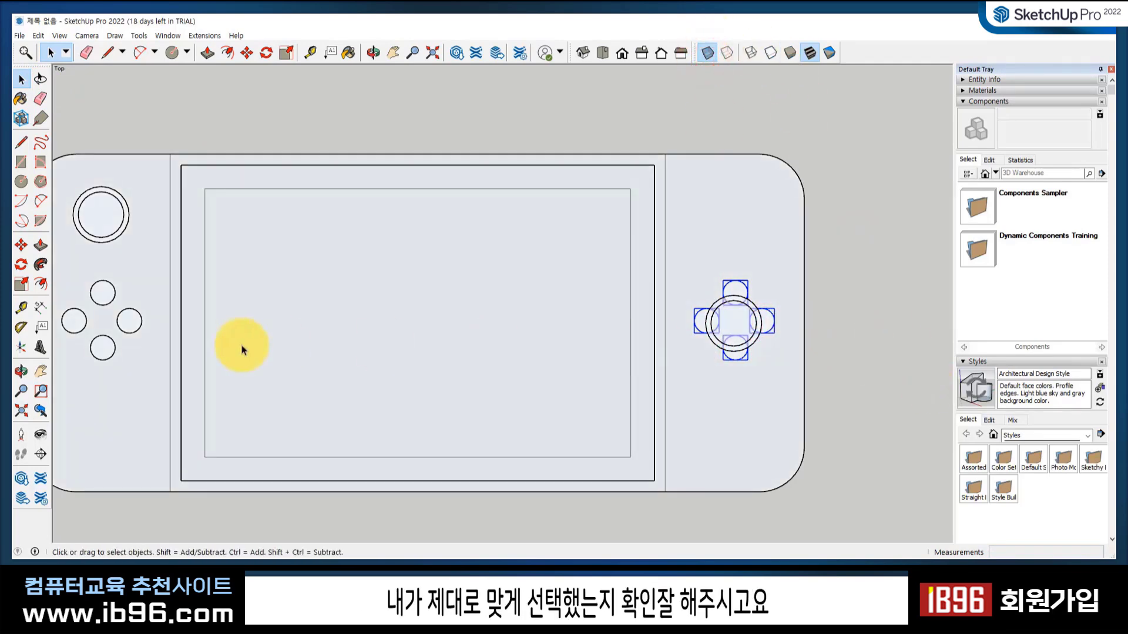
click(20, 245)
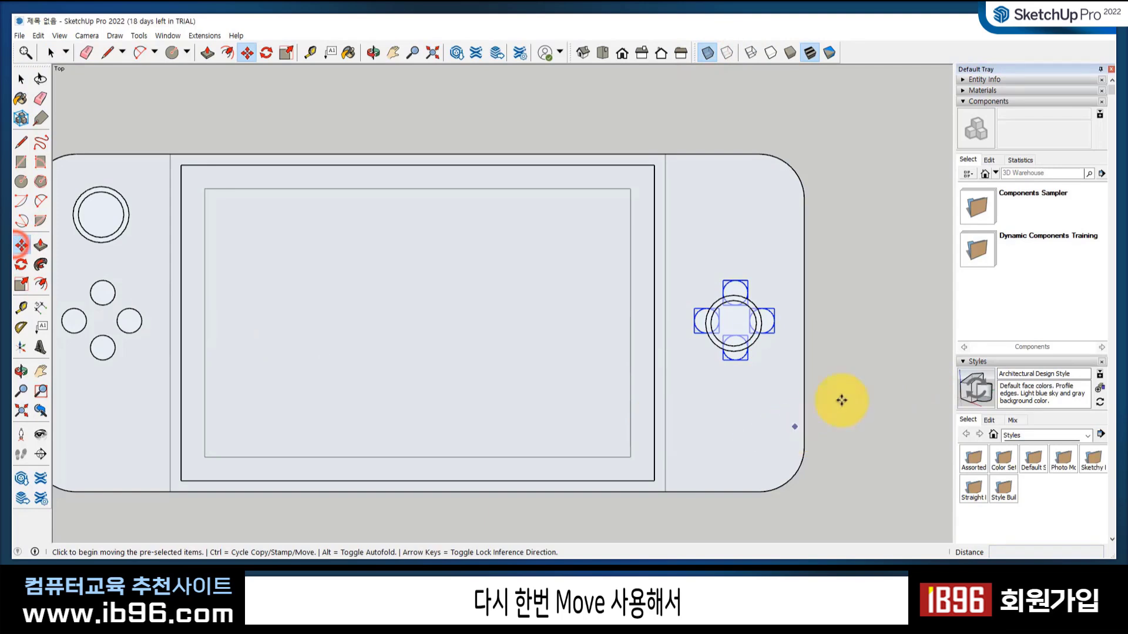
click(875, 382)
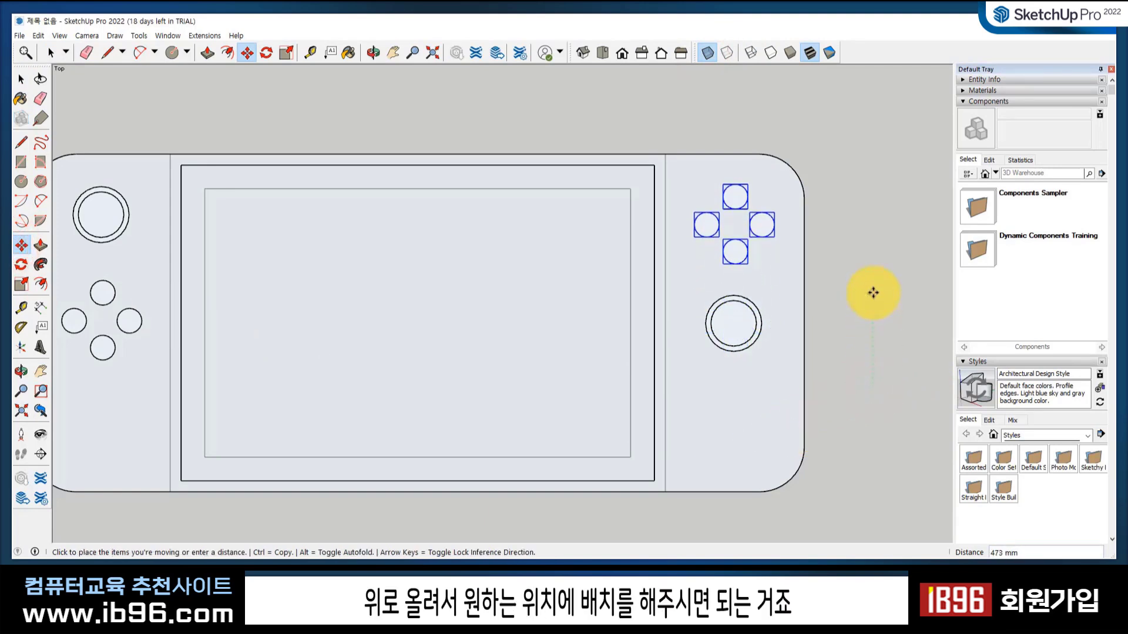
click(874, 292)
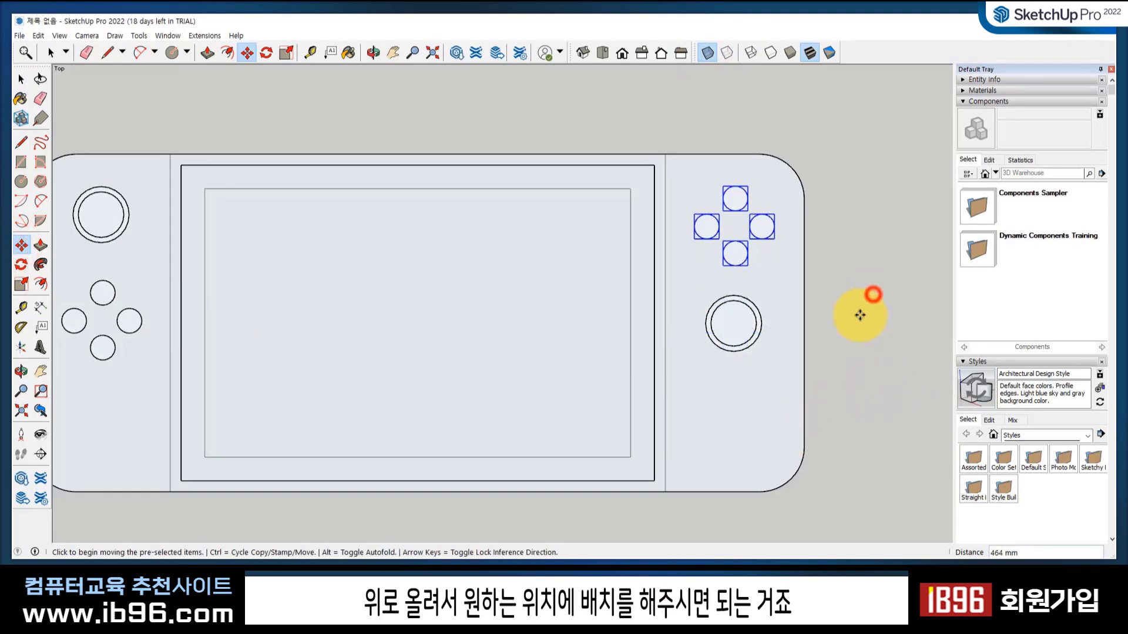
key(space)
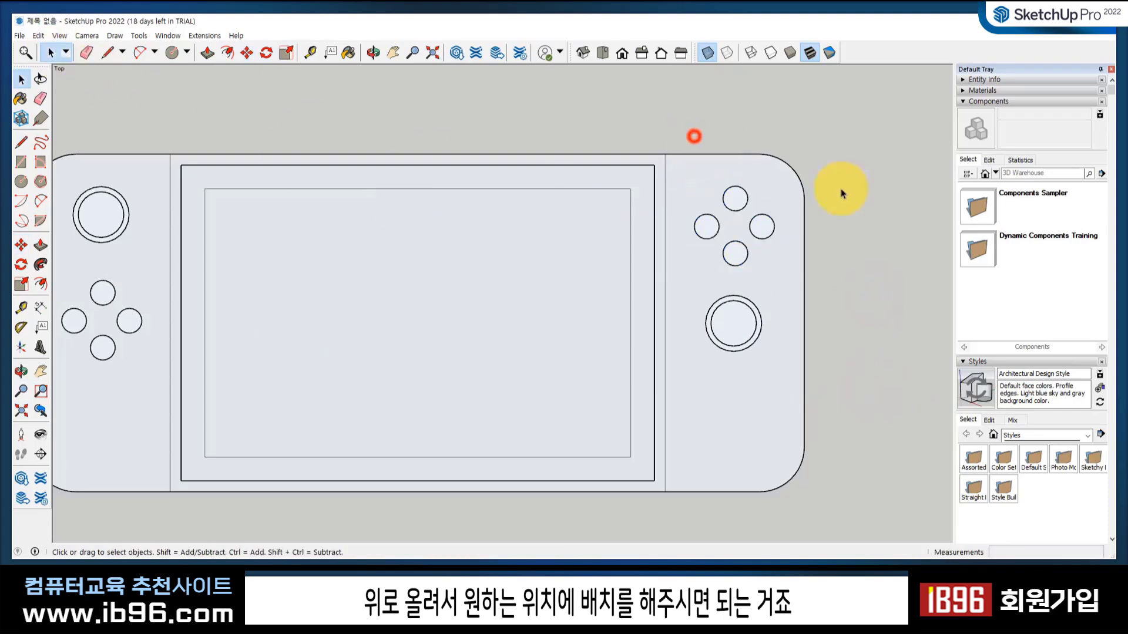
click(707, 52)
- Switch the camera from parallel projection to Perspective and show the finished console in an angled 3D view
scroll(561, 329, down, 2)
mouse_move(526, 350)
middle_down()
mouse_move(423, 184)
mouse_move(397, 350)
mouse_move(450, 153)
mouse_move(443, 116)
mouse_move(166, 315)
mouse_move(443, 252)
mouse_move(366, 192)
mouse_move(667, 433)
mouse_move(650, 353)
mouse_move(410, 254)
mouse_move(555, 198)
mouse_move(621, 338)
mouse_move(491, 403)
mouse_move(511, 420)
mouse_move(538, 347)
mouse_move(536, 361)
middle_up()
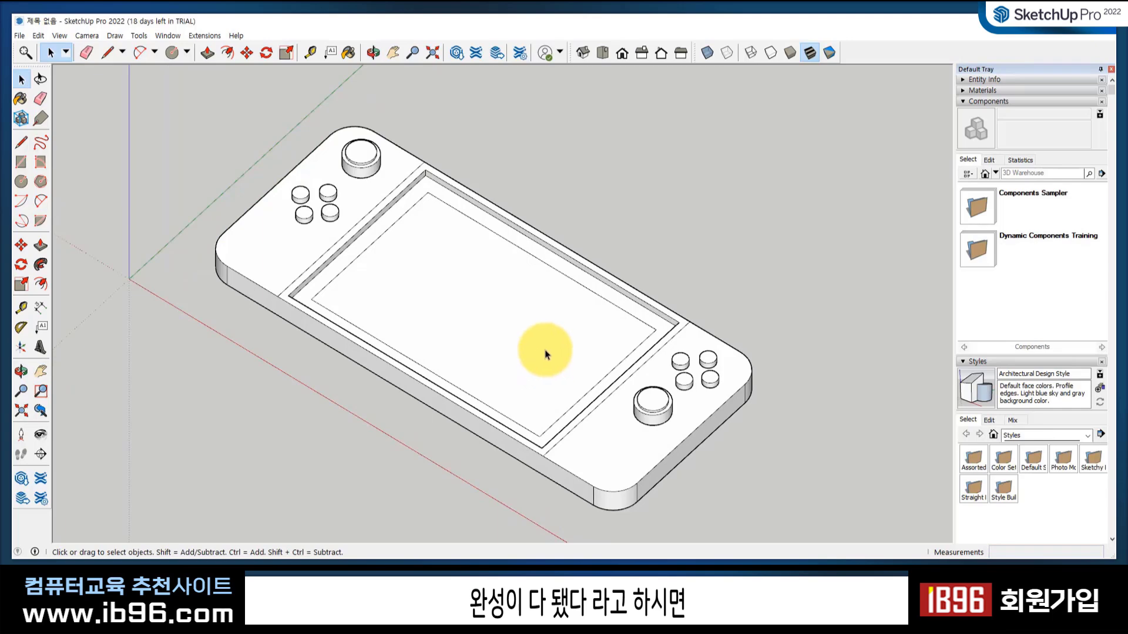
click(87, 35)
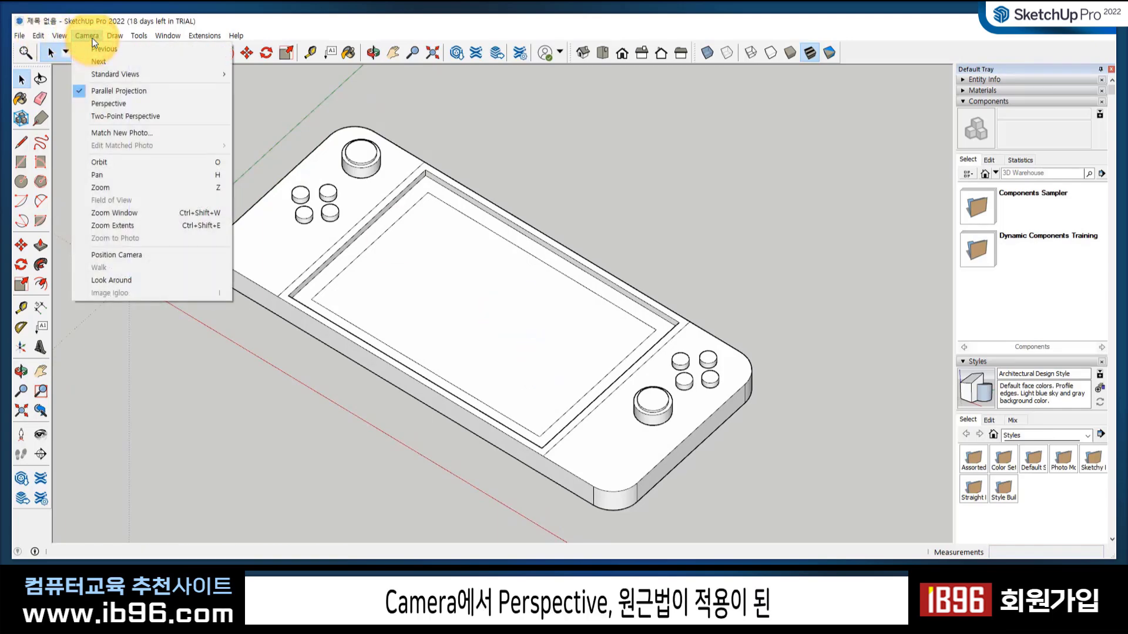
click(102, 103)
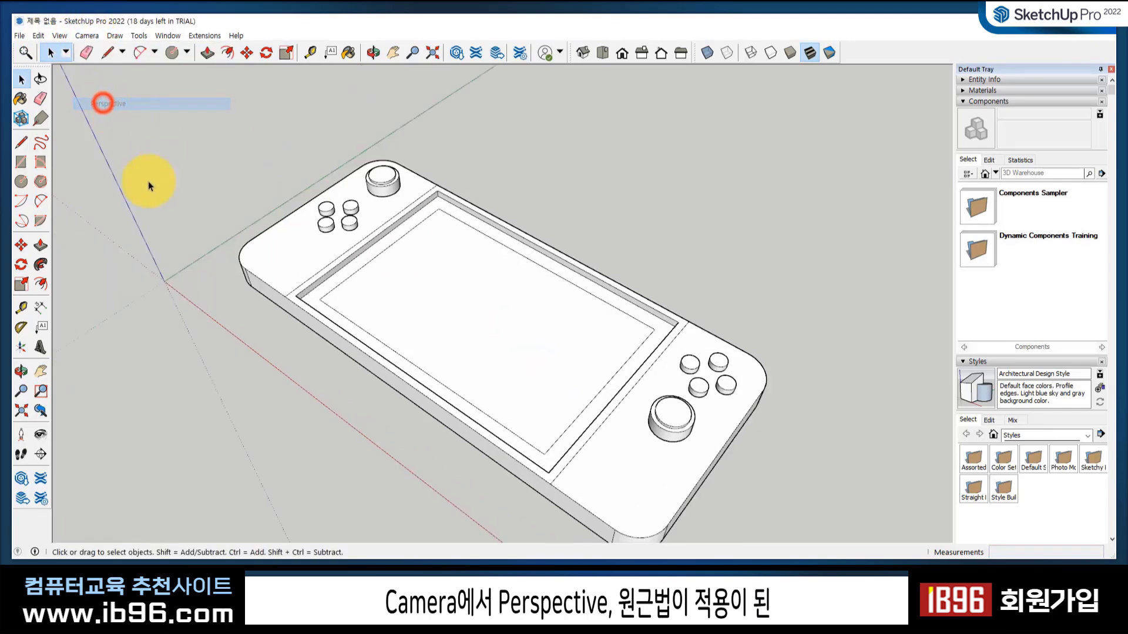
middle_drag(383, 382, 503, 353)
scroll(456, 433, up, 3)
middle_drag(582, 329, 517, 286)
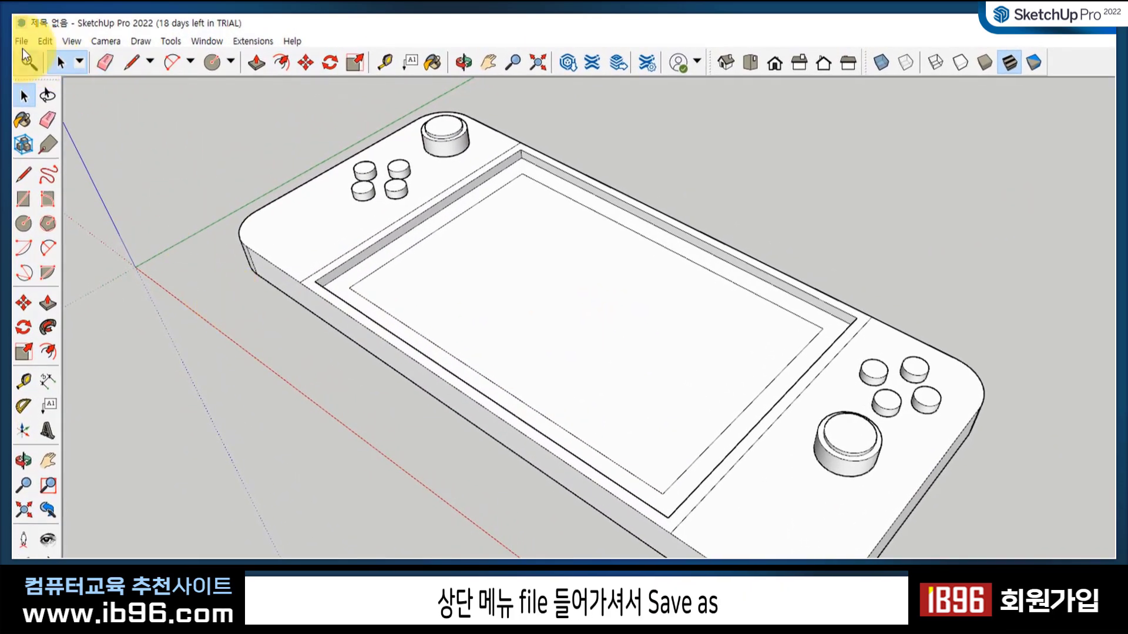
- Start Save As and choose the folder D:\★동영상강의★\76.SketchUp2022 as the destination
click(20, 41)
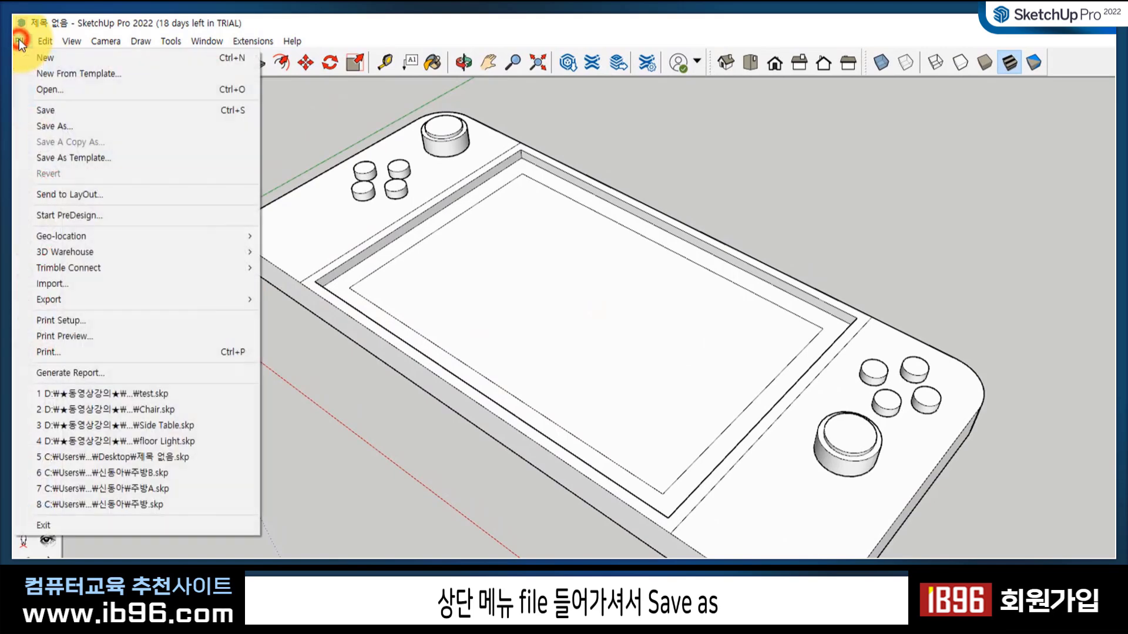
click(101, 124)
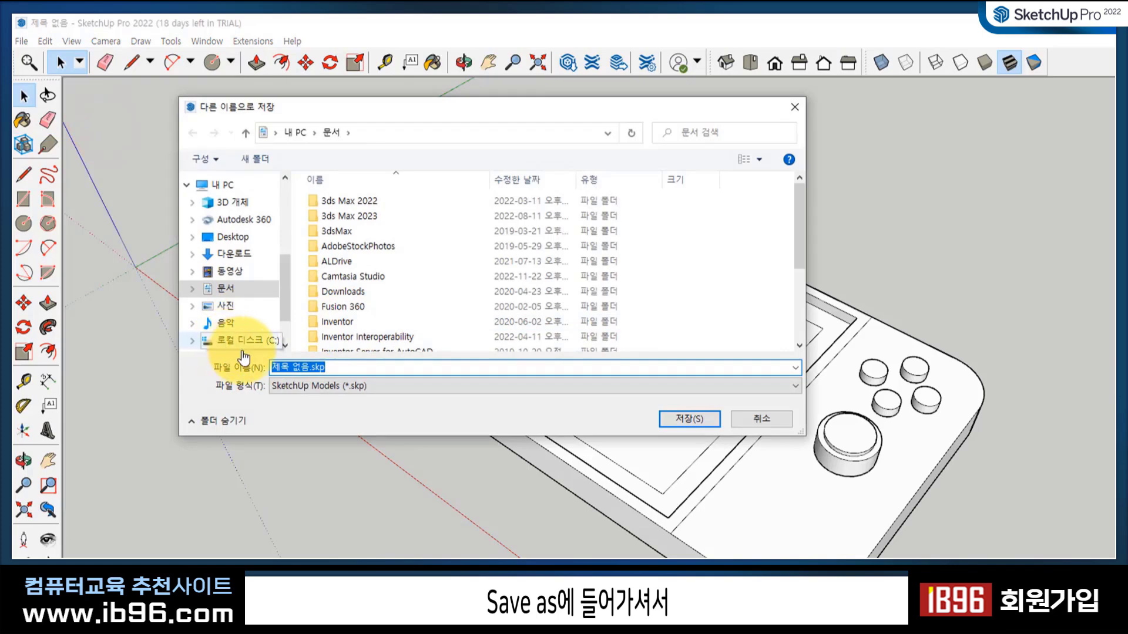
scroll(235, 305, down, 1)
click(242, 318)
double_click(332, 211)
scroll(470, 261, down, 18)
scroll(475, 280, down, 4)
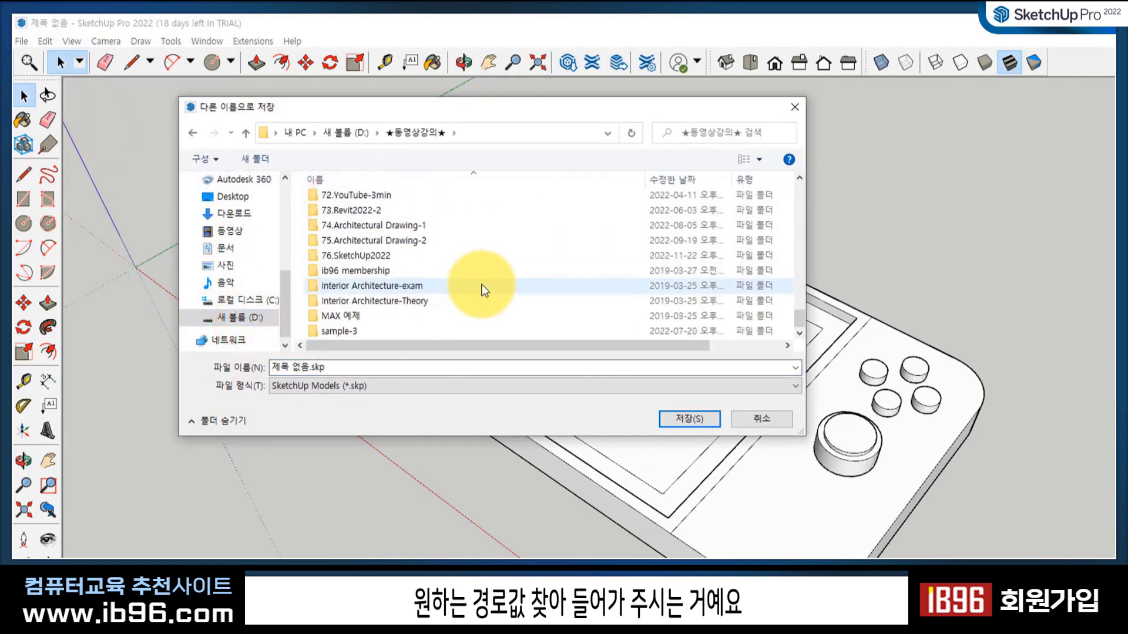
double_click(452, 255)
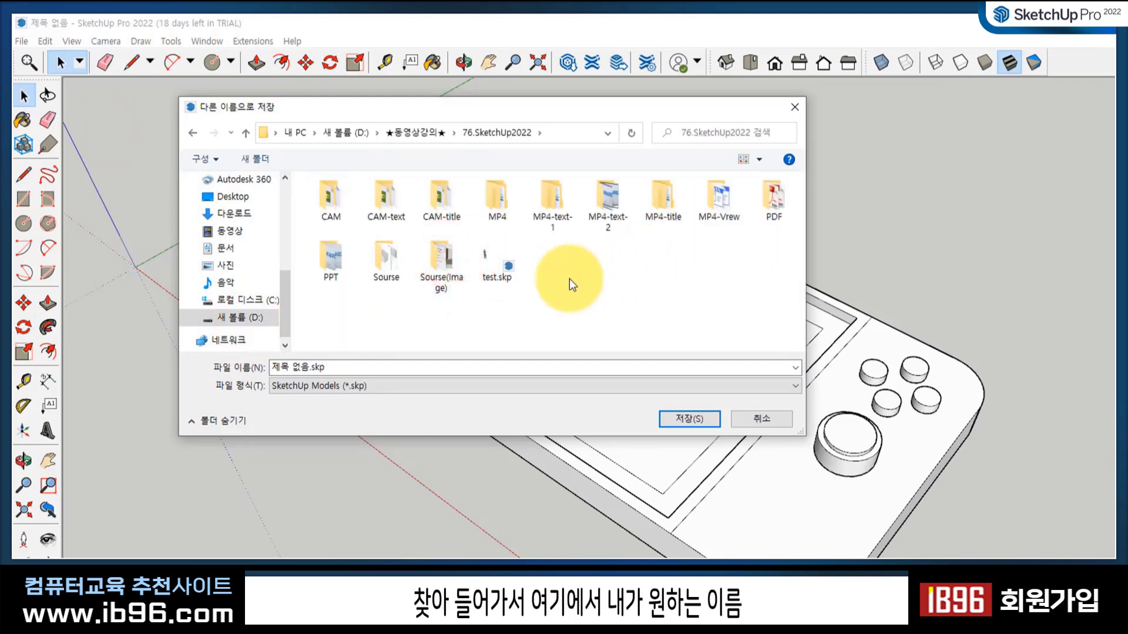
- Name the model file 게임기.skp and save it
click(307, 367)
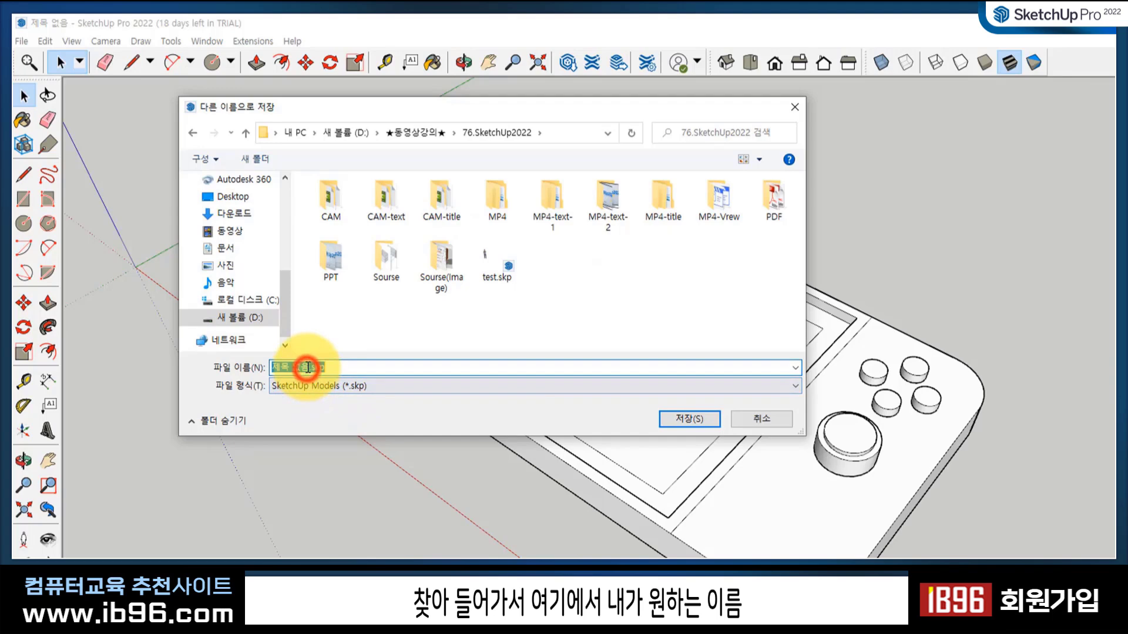
drag(308, 367, 139, 368)
key(BackSpace)
text(게임기)
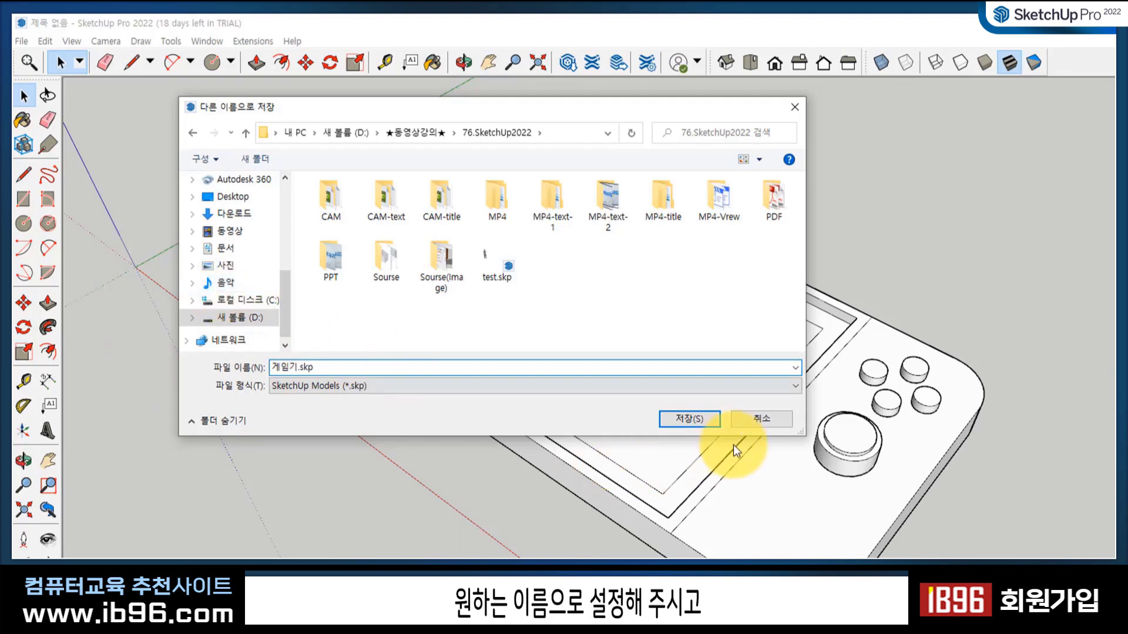
key(Return)
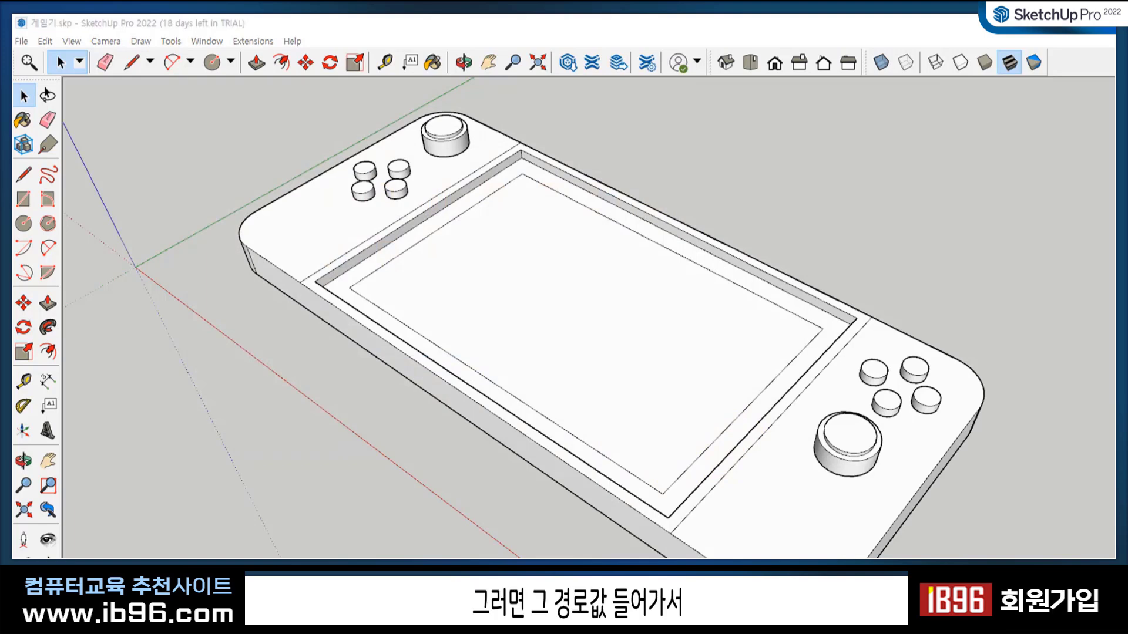
- Switch to File Explorer and select 게임기.skp in the 76.SketchUp2022 folder to check the saved file
drag(12, 167, 817, 156)
click(499, 301)
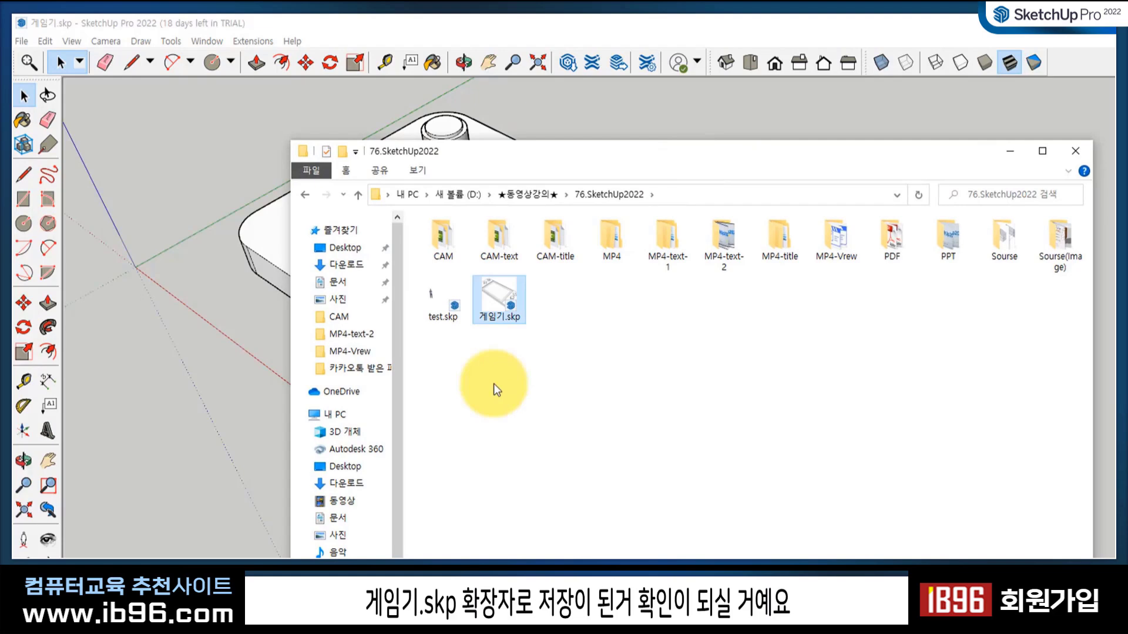